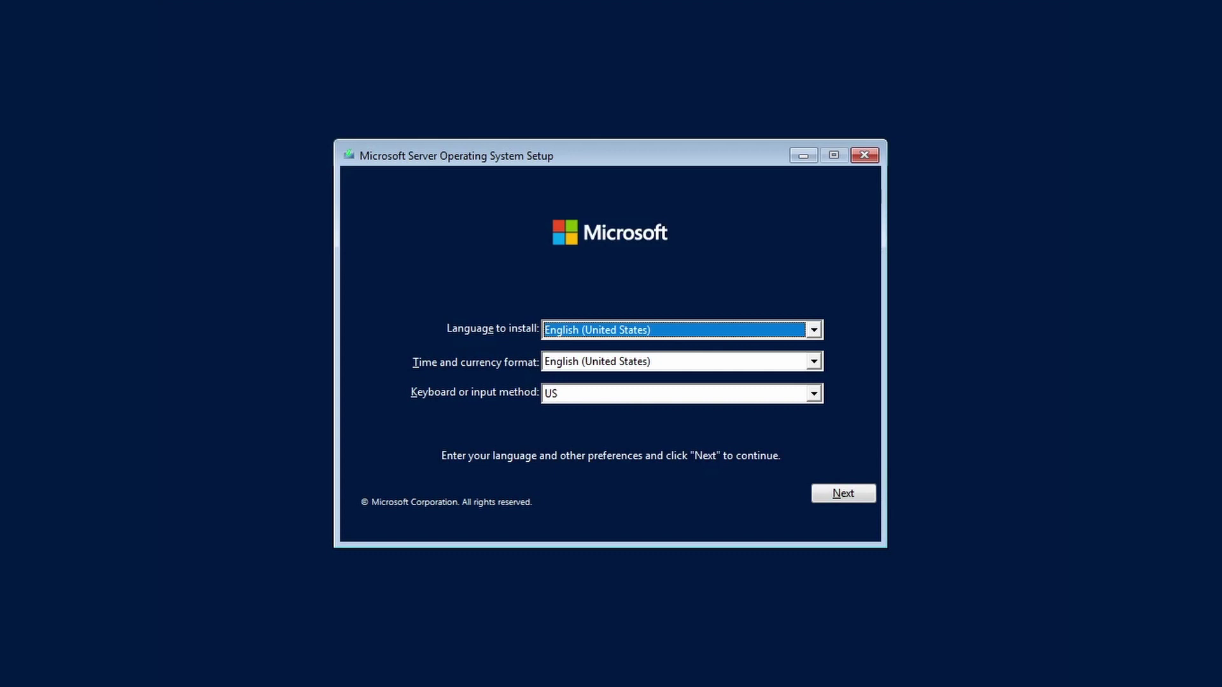
# Keep the default language settings and pick Windows Server 2022 Standard Evaluation (Desktop Experience) to install
pyautogui.click(867, 492)
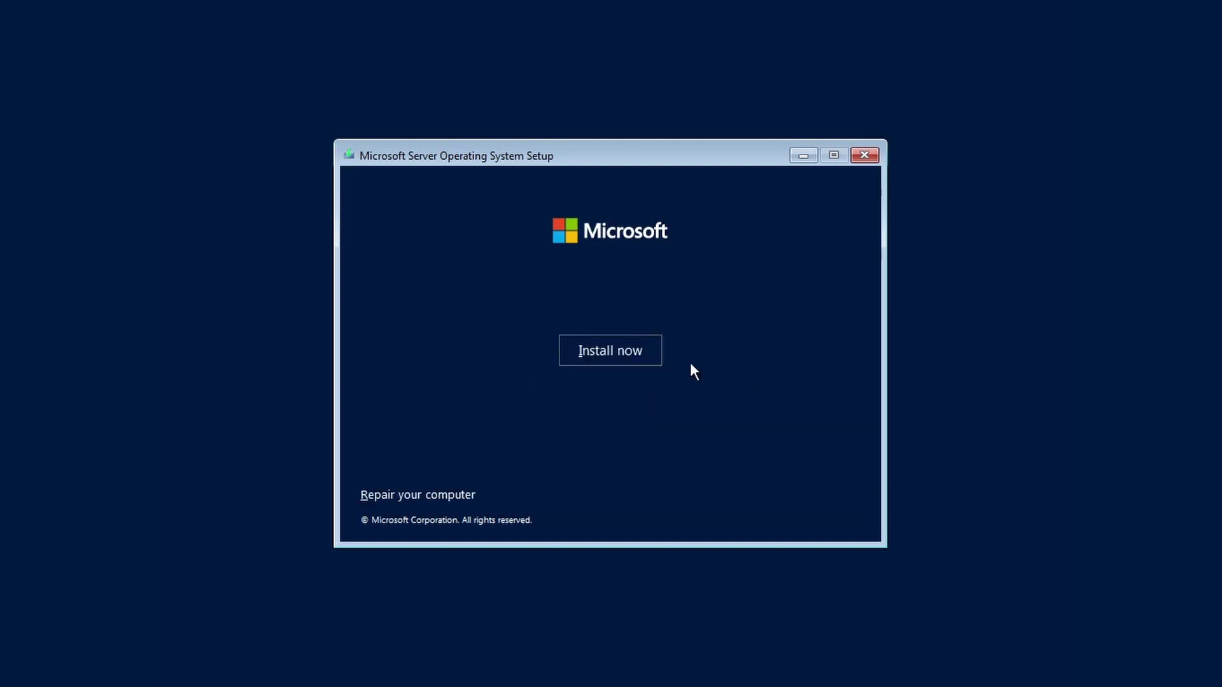
pyautogui.click(625, 349)
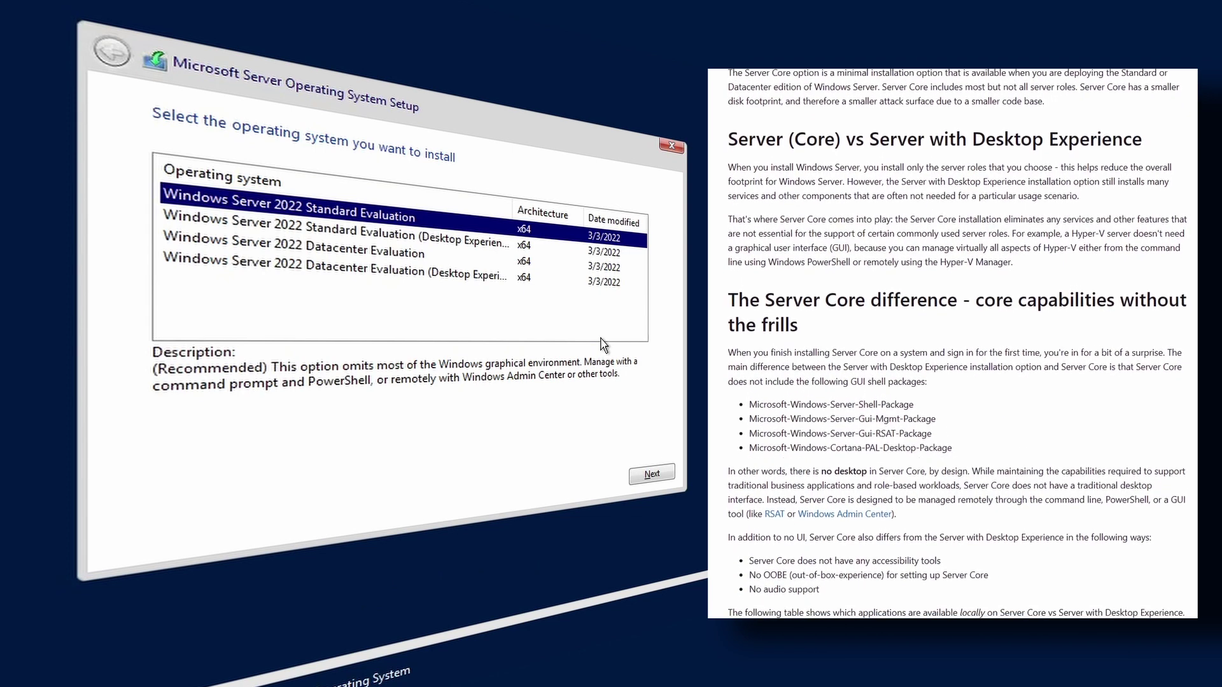
pyautogui.click(514, 247)
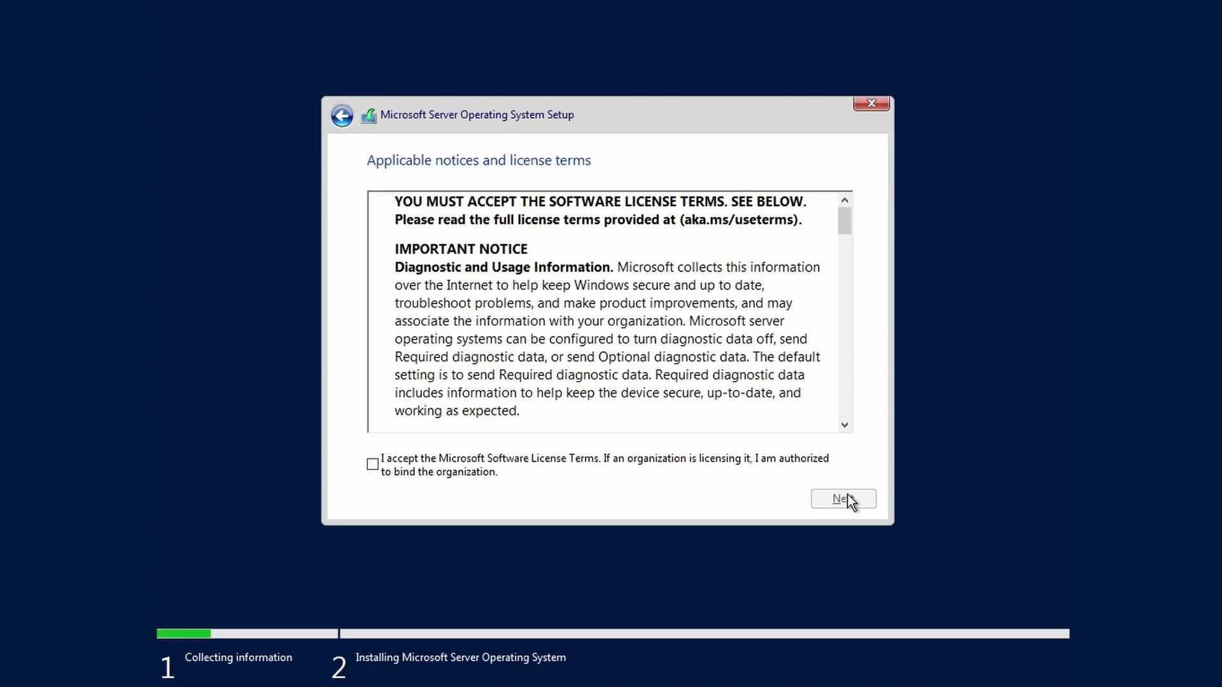
# Accept the license terms and run a Custom install onto Drive 0's 256 GB unallocated space
pyautogui.click(389, 464)
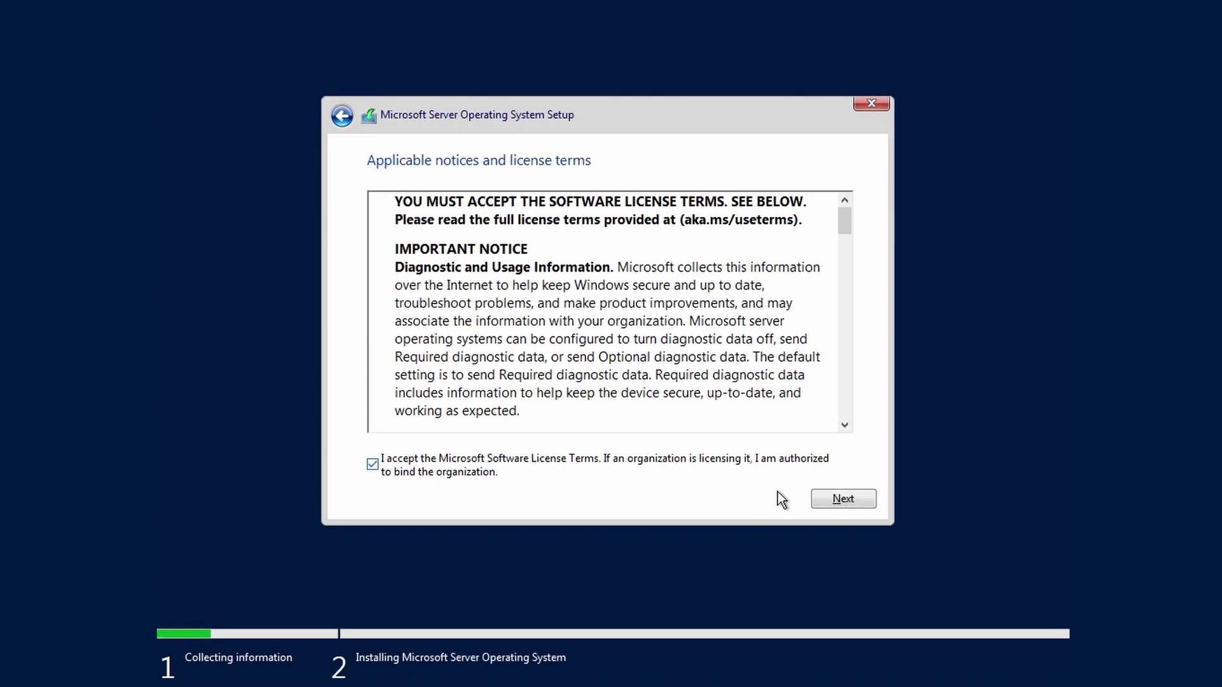
pyautogui.click(849, 502)
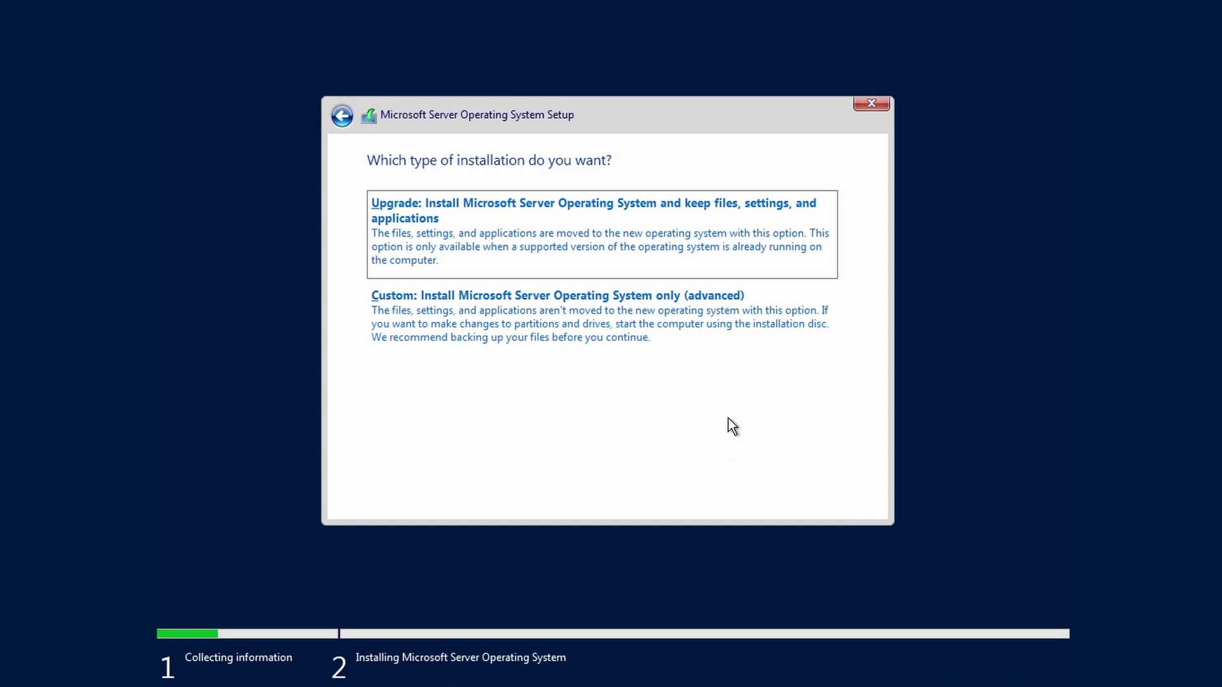
pyautogui.click(715, 323)
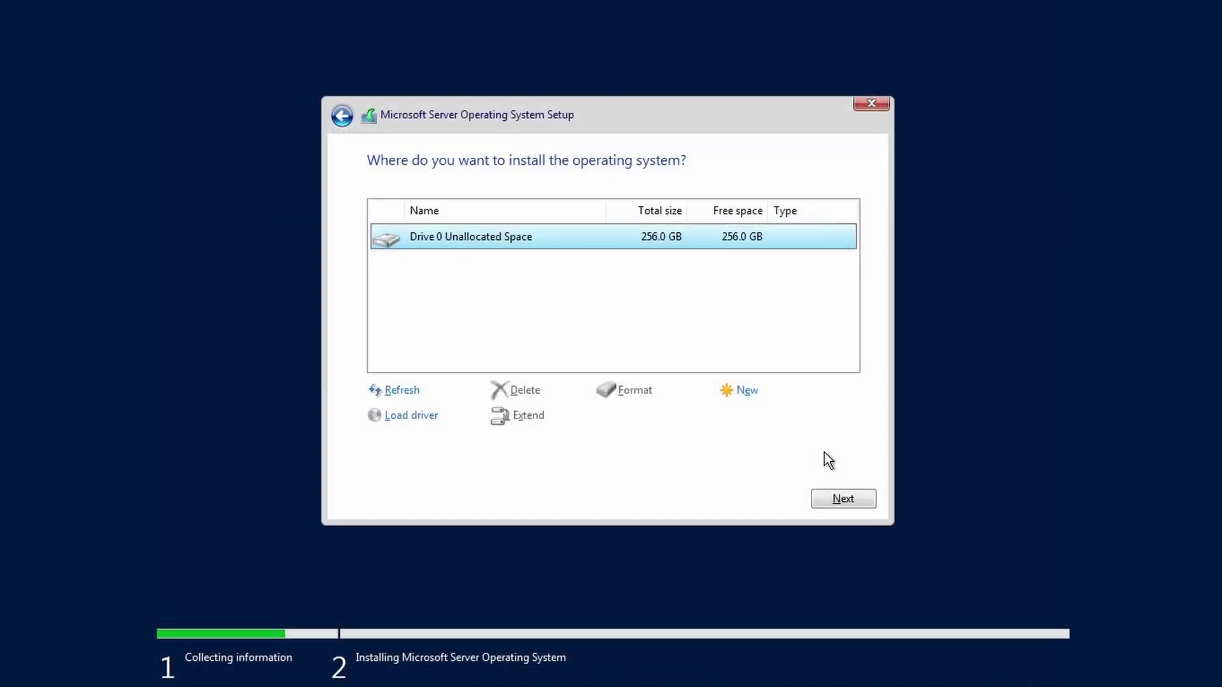
pyautogui.click(830, 504)
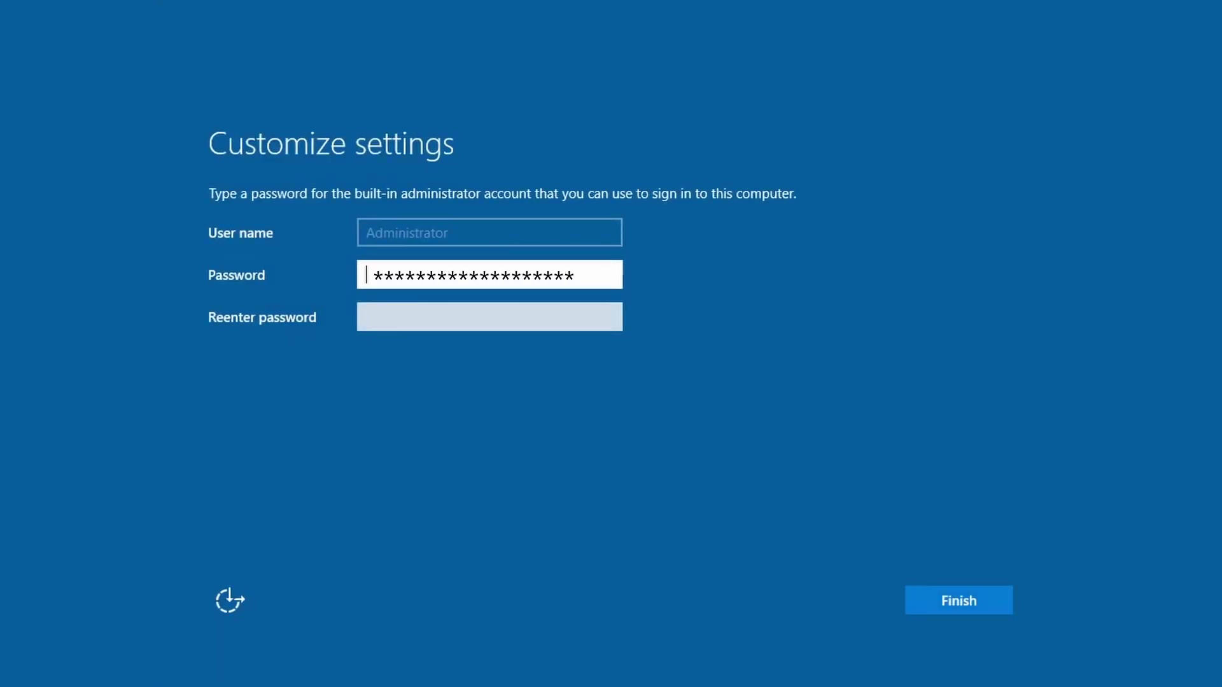
# Enter and confirm the Administrator password, then sign in with it
pyautogui.press('Tab')
pyautogui.write('********************')
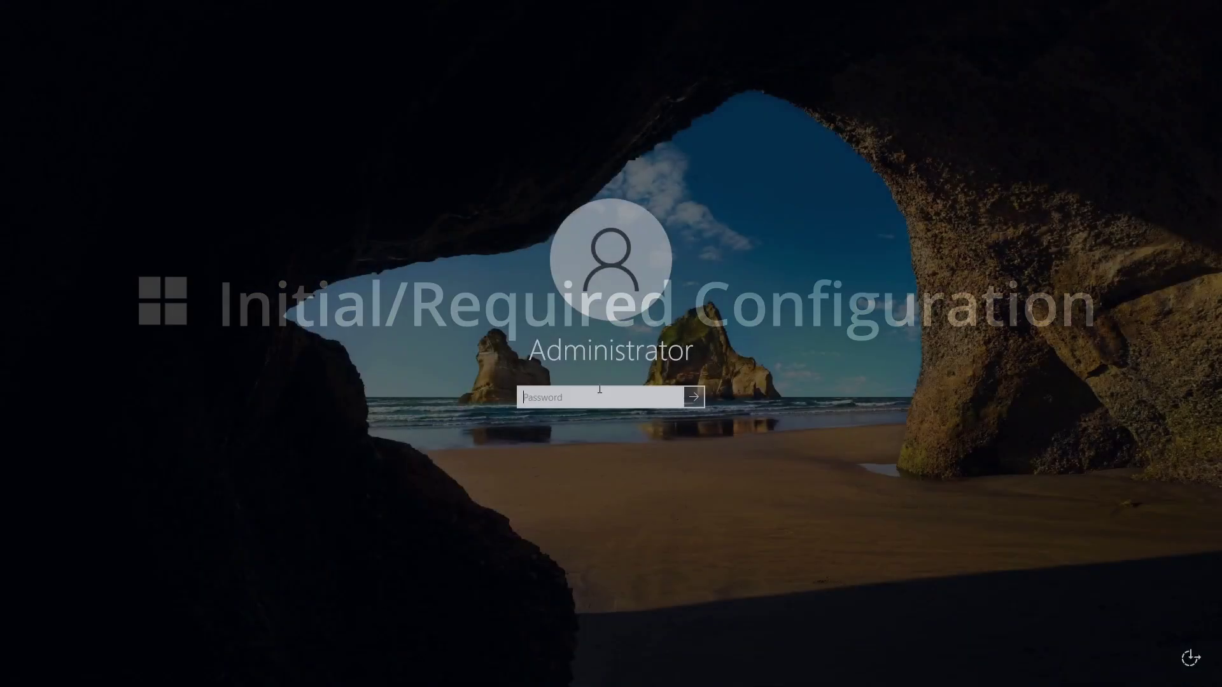
pyautogui.write('***************')
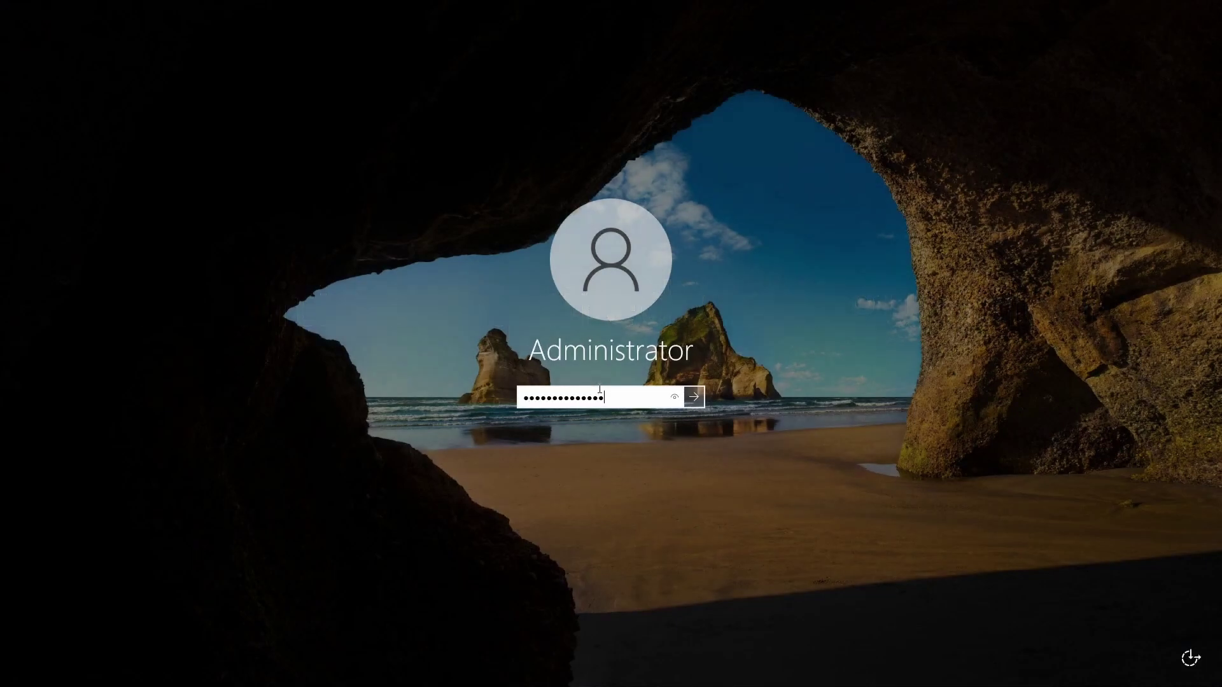
pyautogui.press('Return')
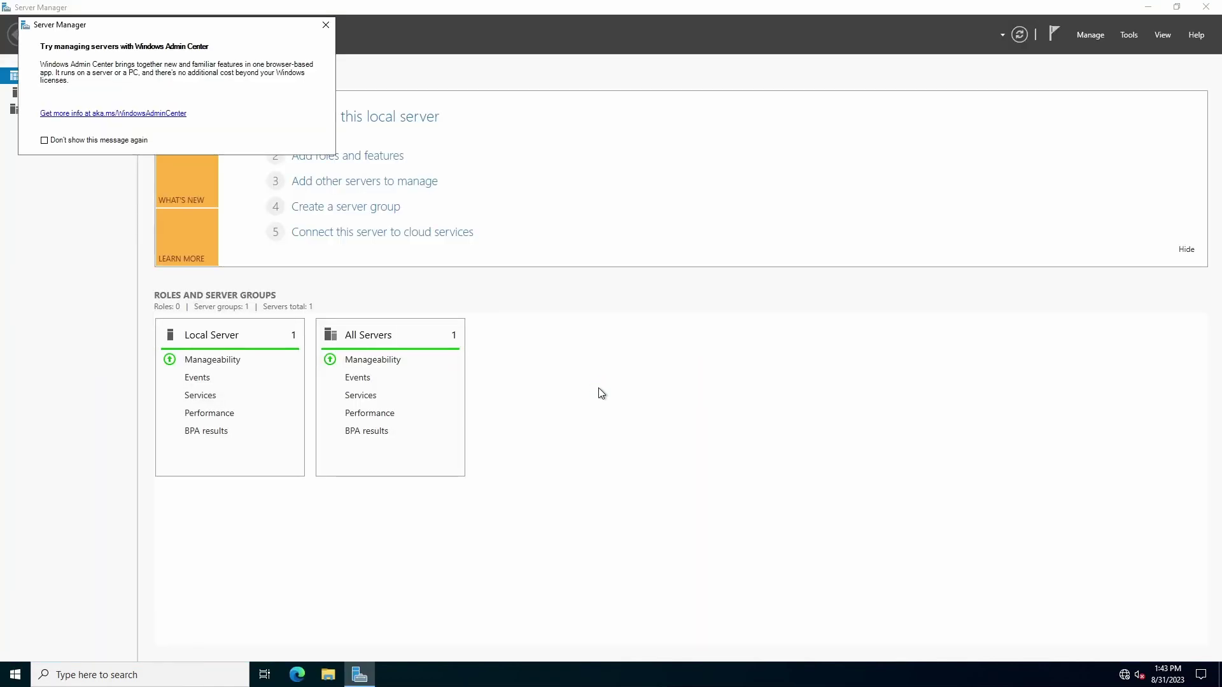
# Dismiss the Admin Center notice and open Network Connections from the Local Server page
pyautogui.click(326, 25)
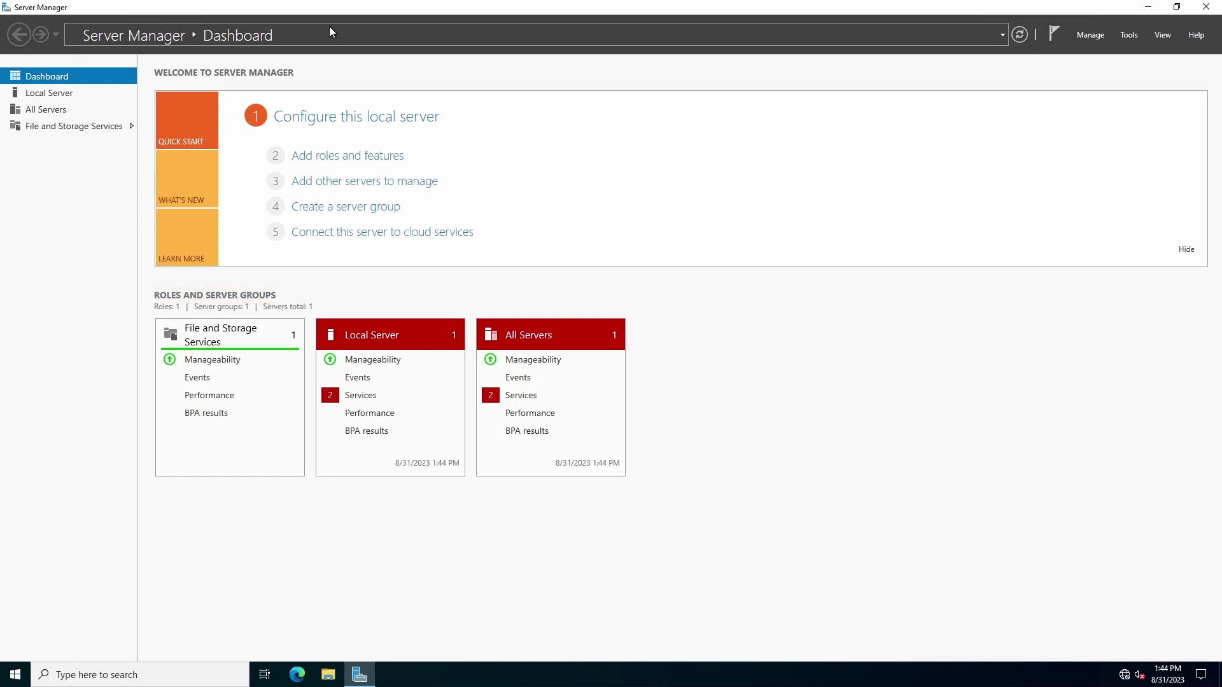
pyautogui.click(67, 102)
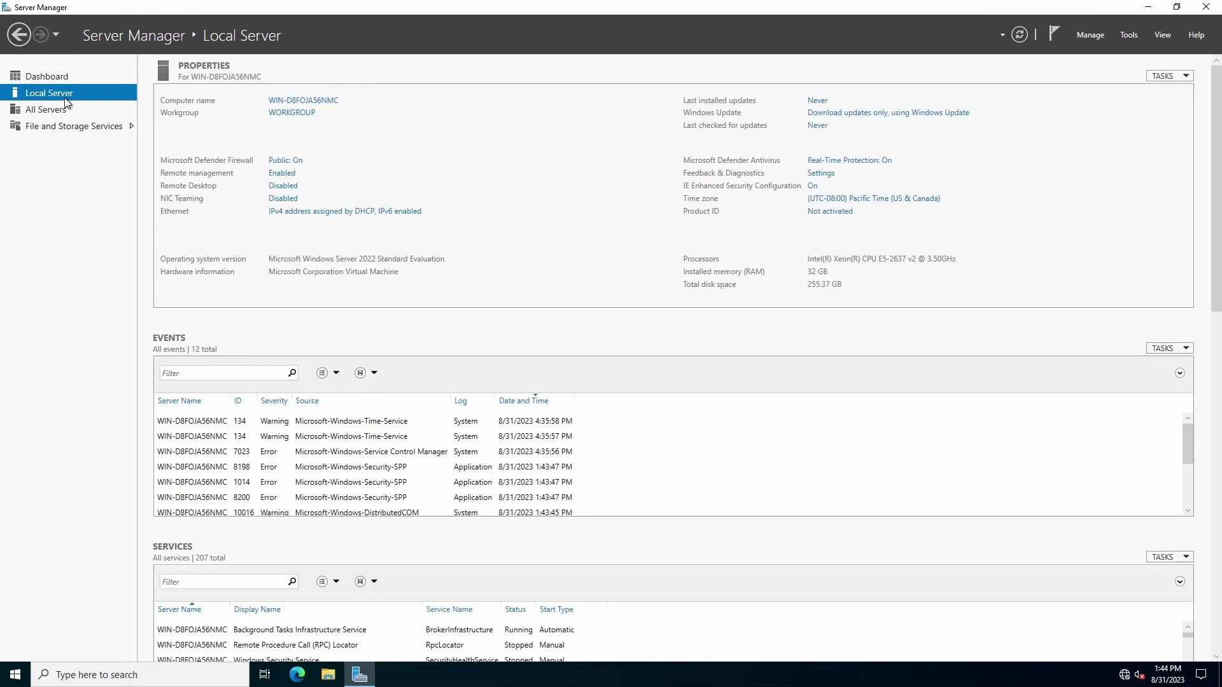
pyautogui.click(385, 212)
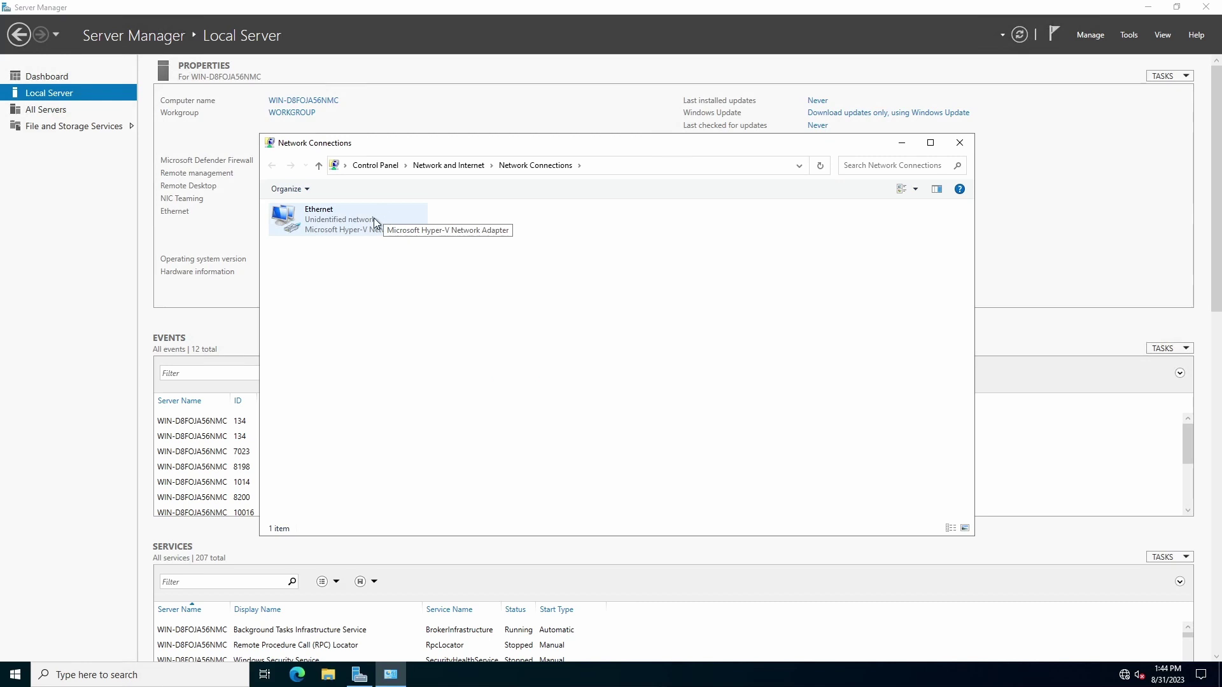
# Give the Ethernet adapter a manual IPv4 address (10.20…) with static DNS servers
pyautogui.rightClick(373, 217)
pyautogui.click(416, 339)
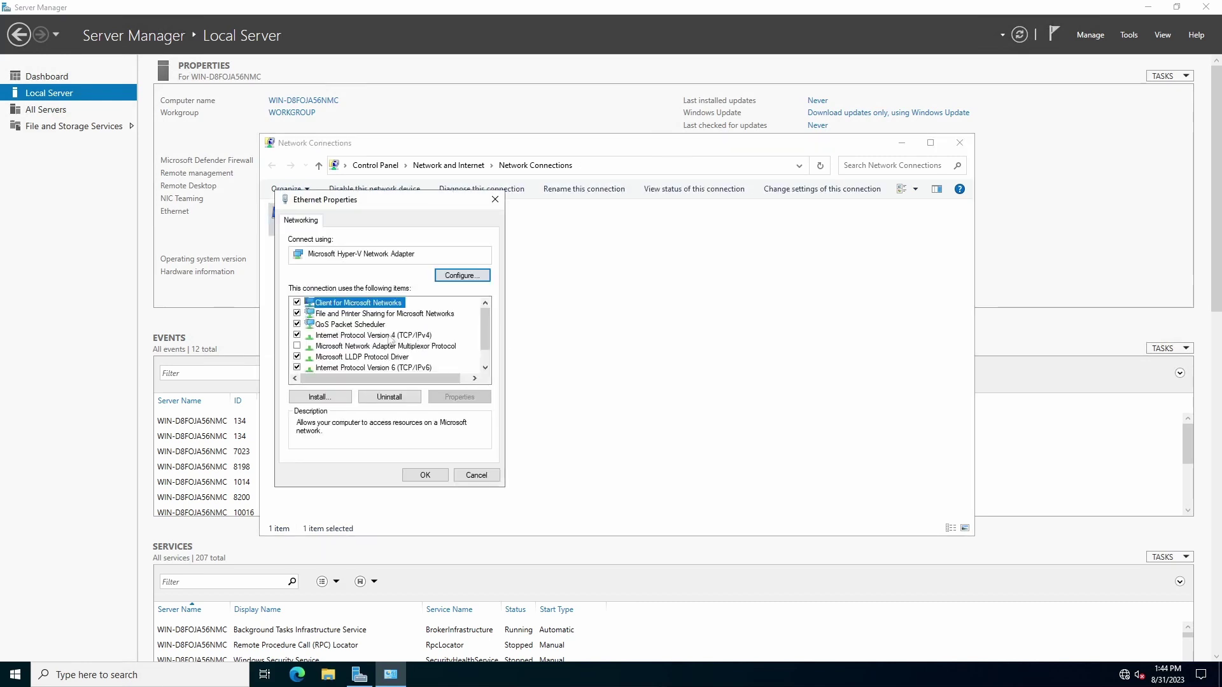
pyautogui.click(391, 337)
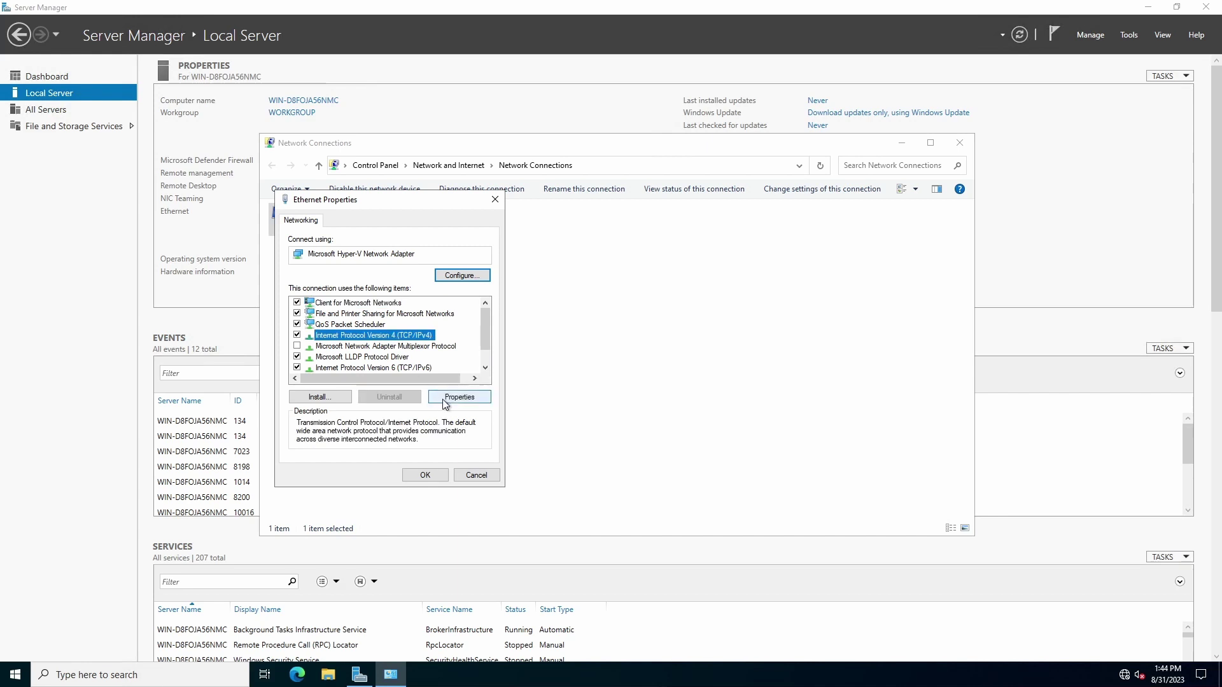
pyautogui.click(455, 395)
pyautogui.click(409, 342)
pyautogui.click(443, 357)
pyautogui.write('10.')
pyautogui.write('20.23.222')
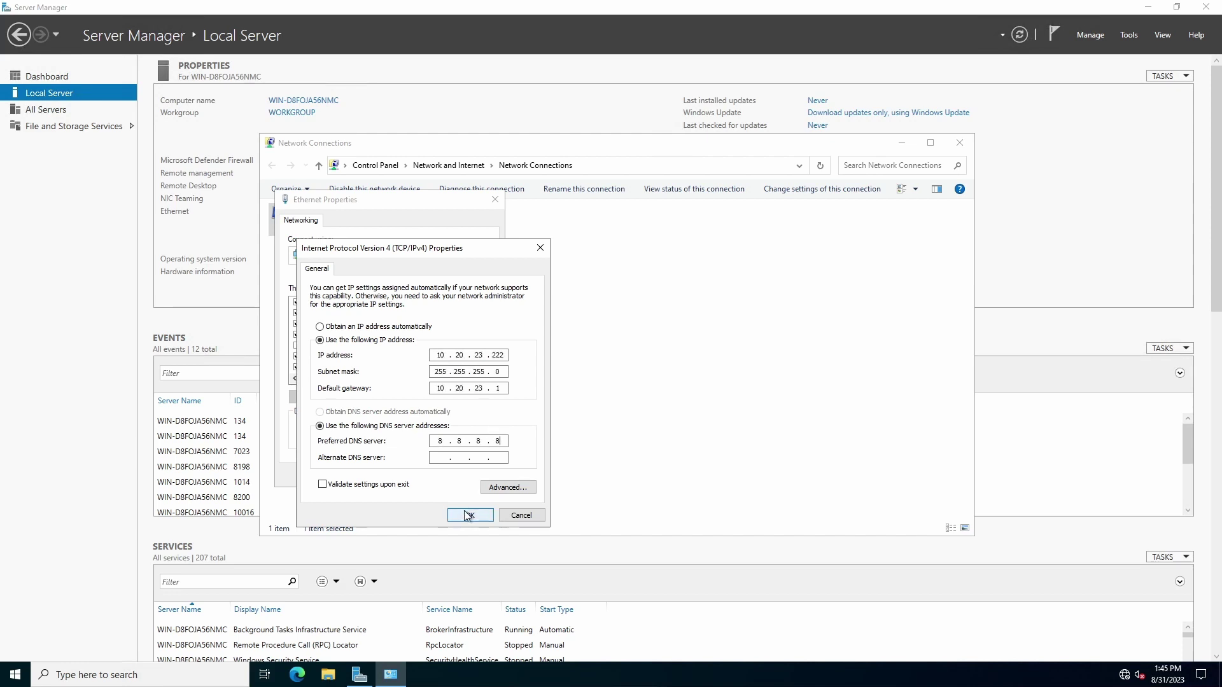
pyautogui.click(470, 515)
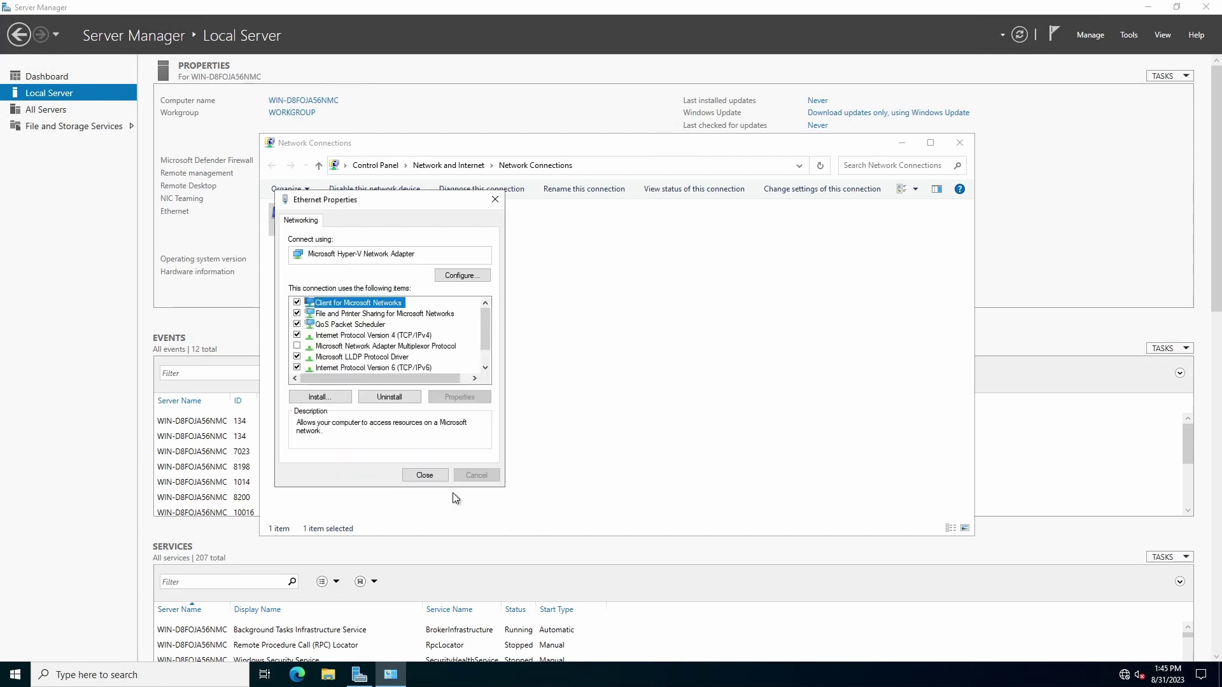
pyautogui.click(433, 475)
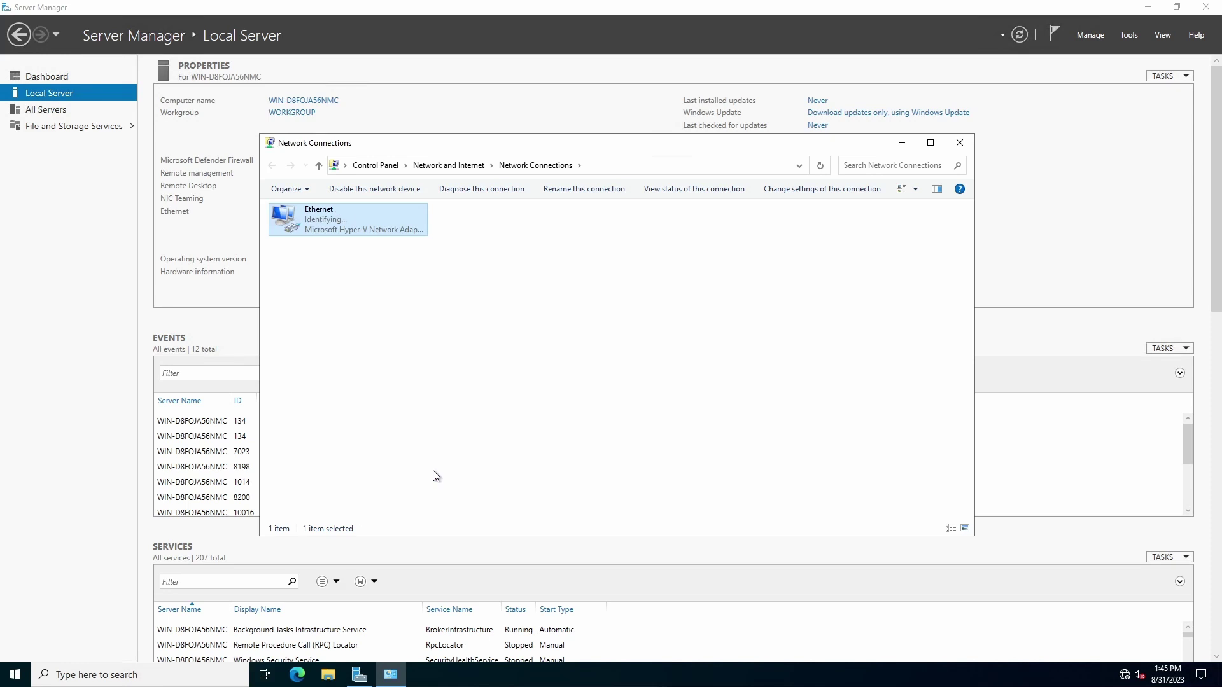
# Set the server's time zone to (UTC-05:00) Eastern Time
pyautogui.click(959, 143)
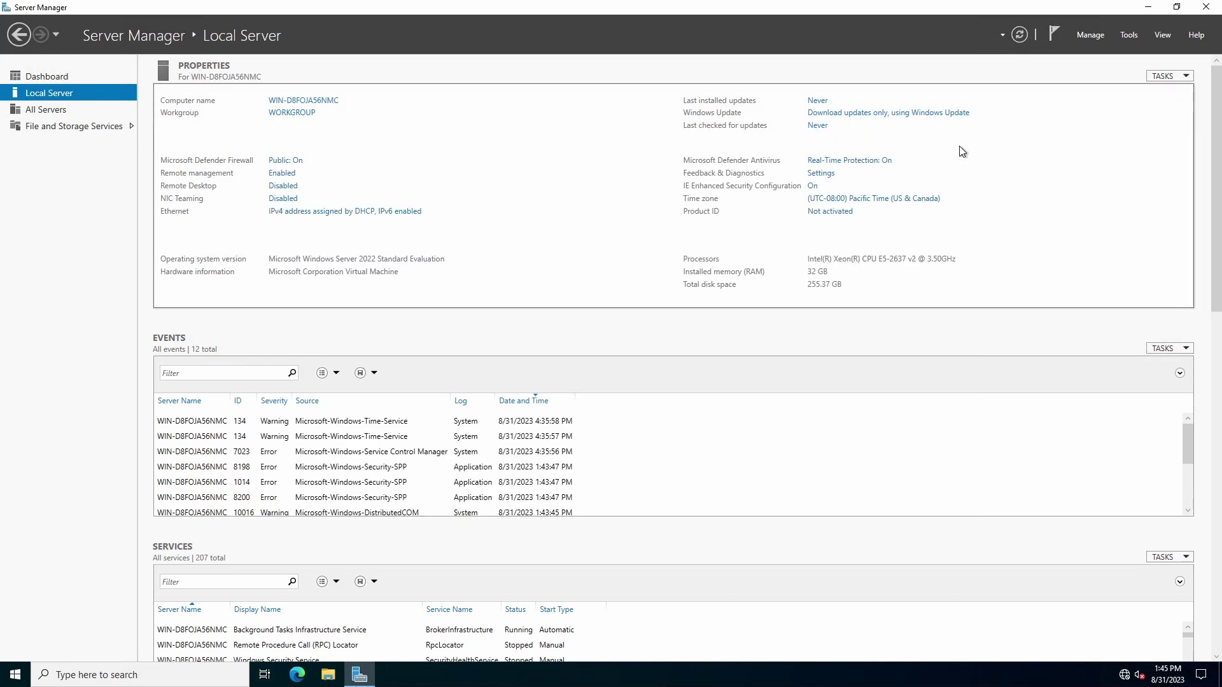
pyautogui.click(889, 199)
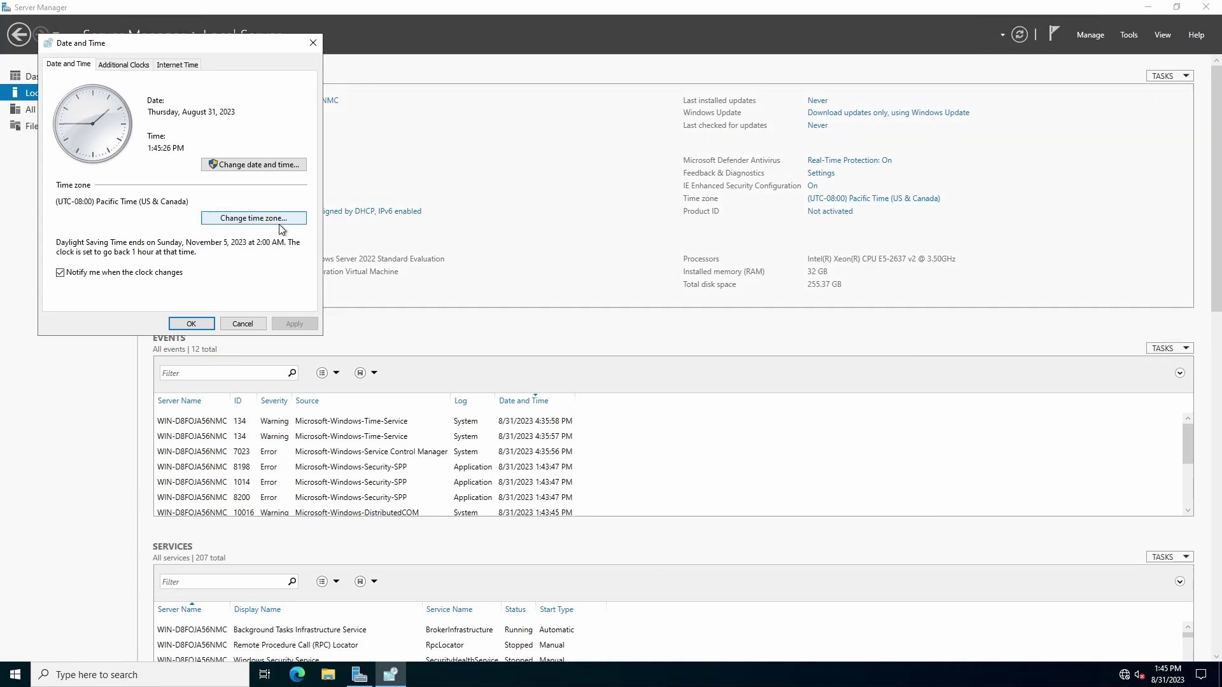
pyautogui.click(254, 217)
pyautogui.click(178, 118)
pyautogui.click(102, 249)
pyautogui.click(220, 185)
pyautogui.click(194, 322)
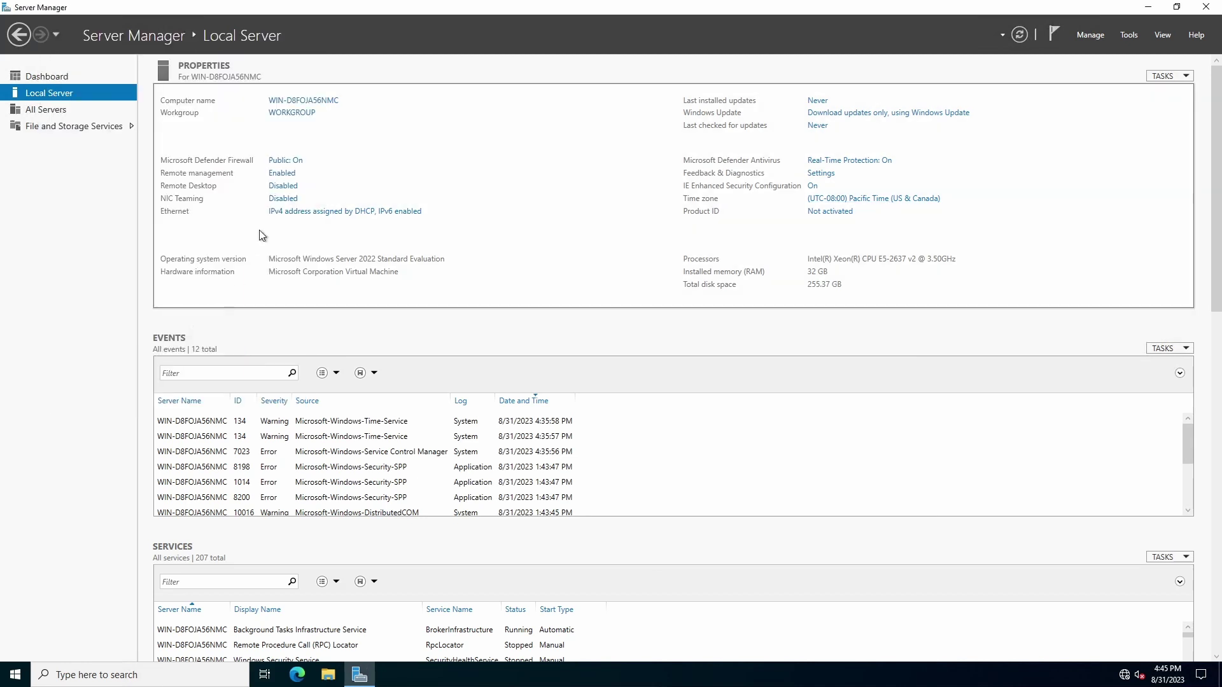
# Rename the computer to DTIPSSVDC01 and restart to apply the name
pyautogui.click(325, 100)
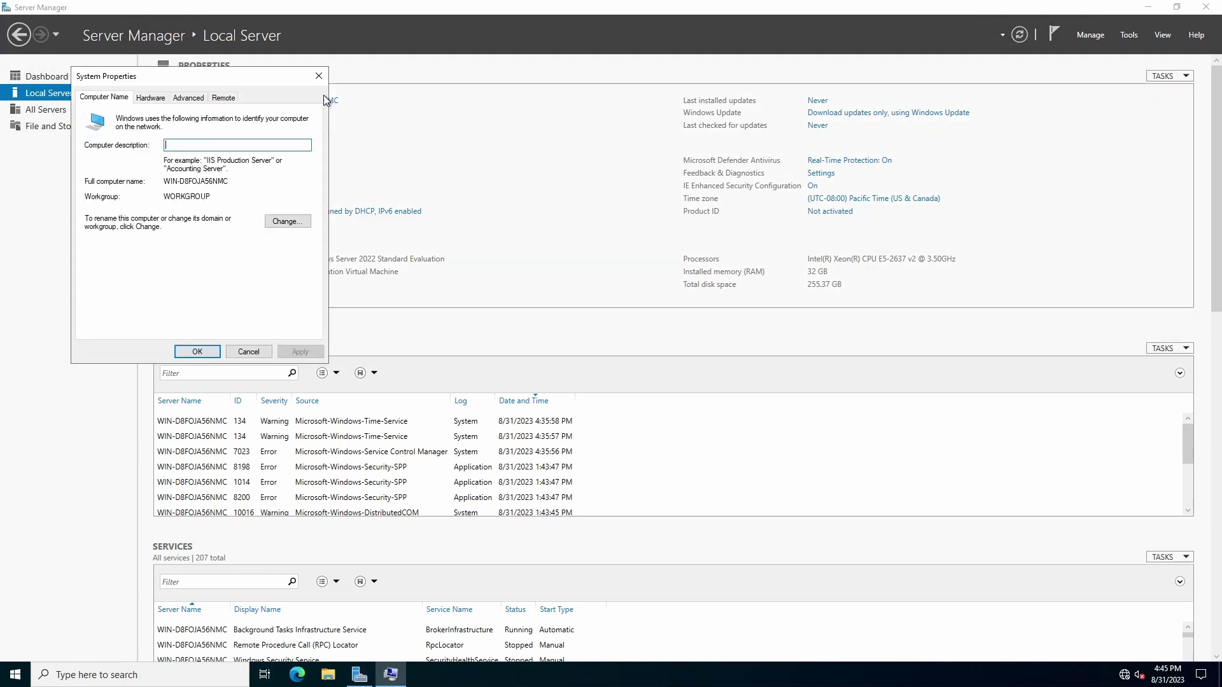
pyautogui.click(288, 221)
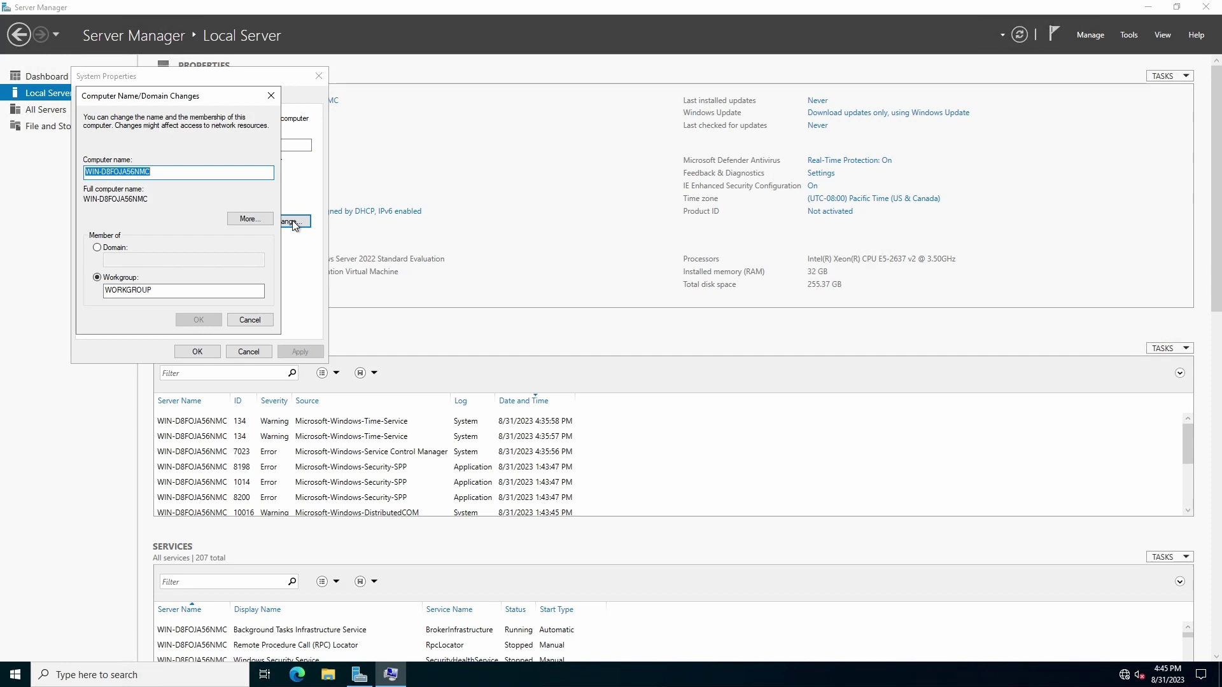
pyautogui.write('DTIP')
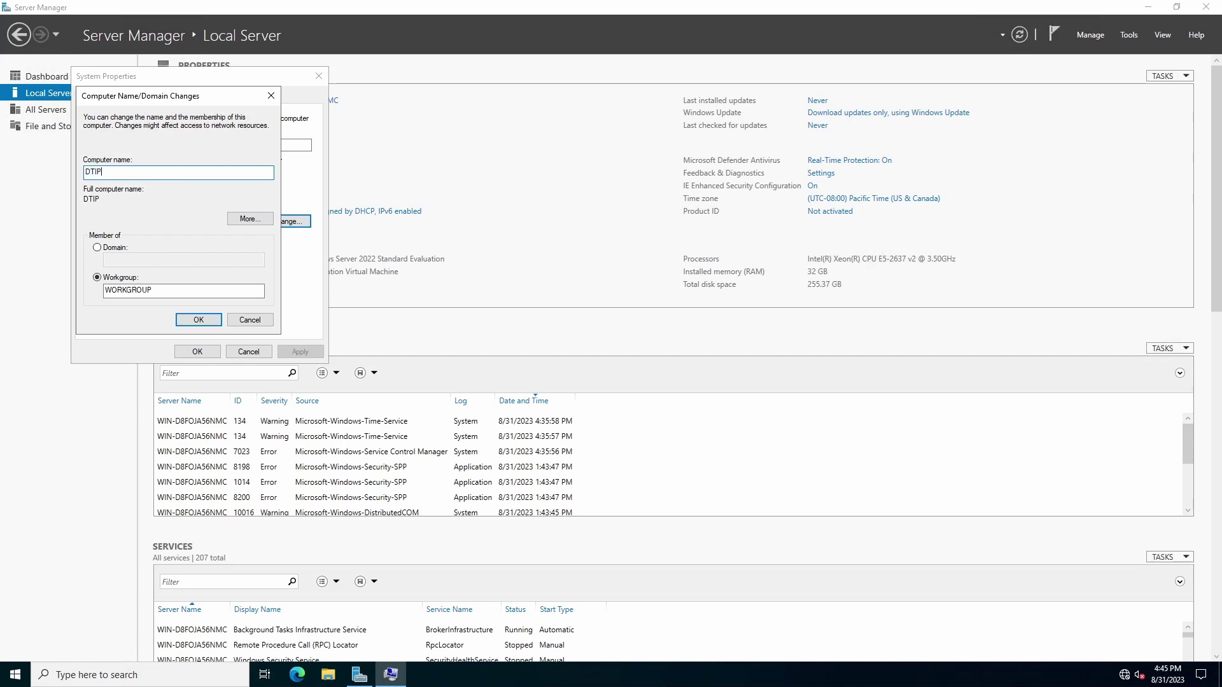
pyautogui.write('SSVDC01')
pyautogui.click(201, 325)
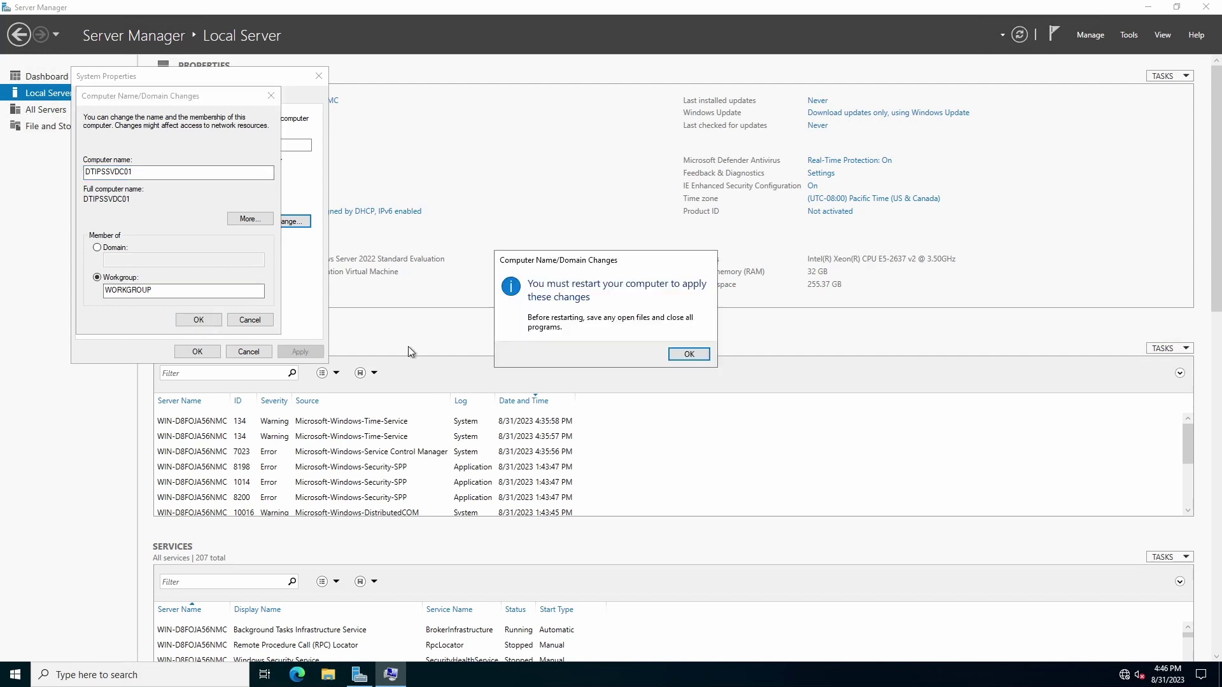
pyautogui.click(682, 355)
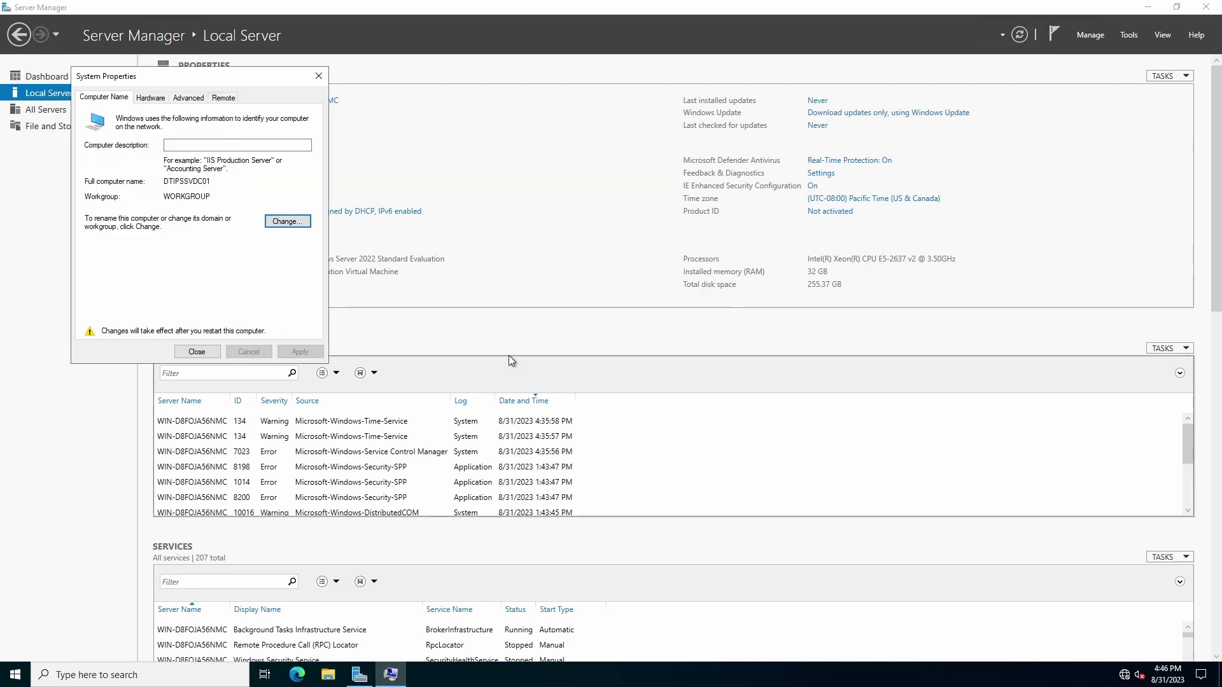
pyautogui.click(210, 352)
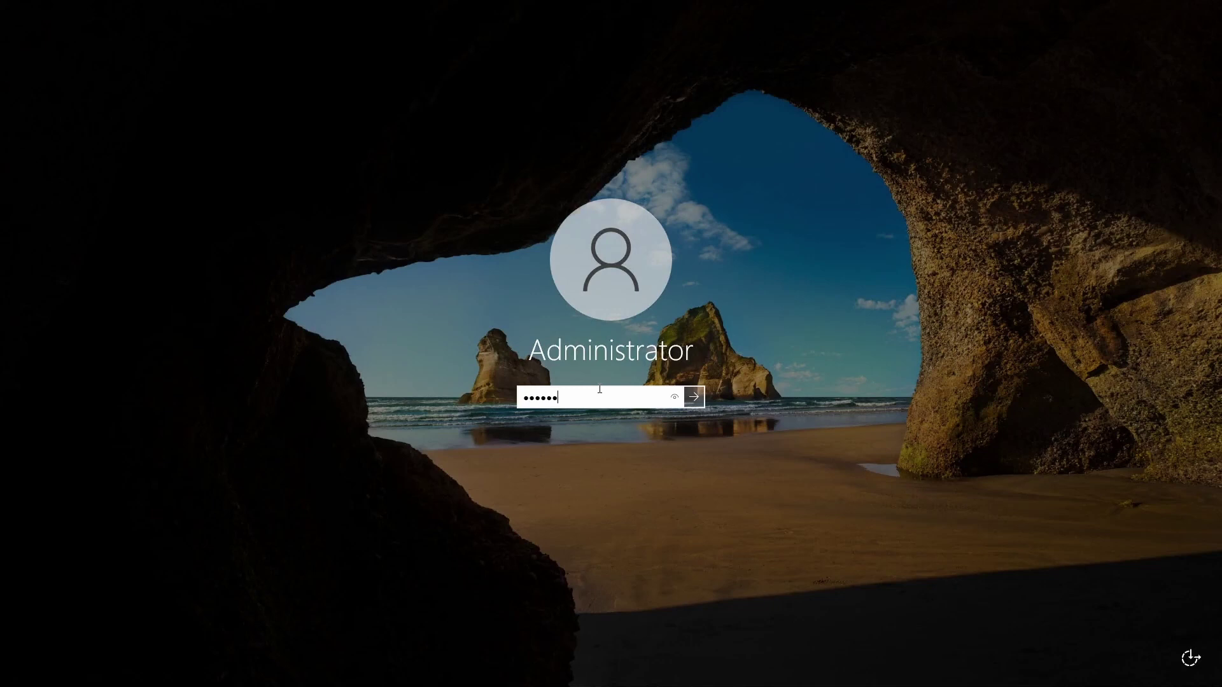
# Sign back in and decline making the server discoverable on the network
pyautogui.write('•••••')
pyautogui.press('Return')
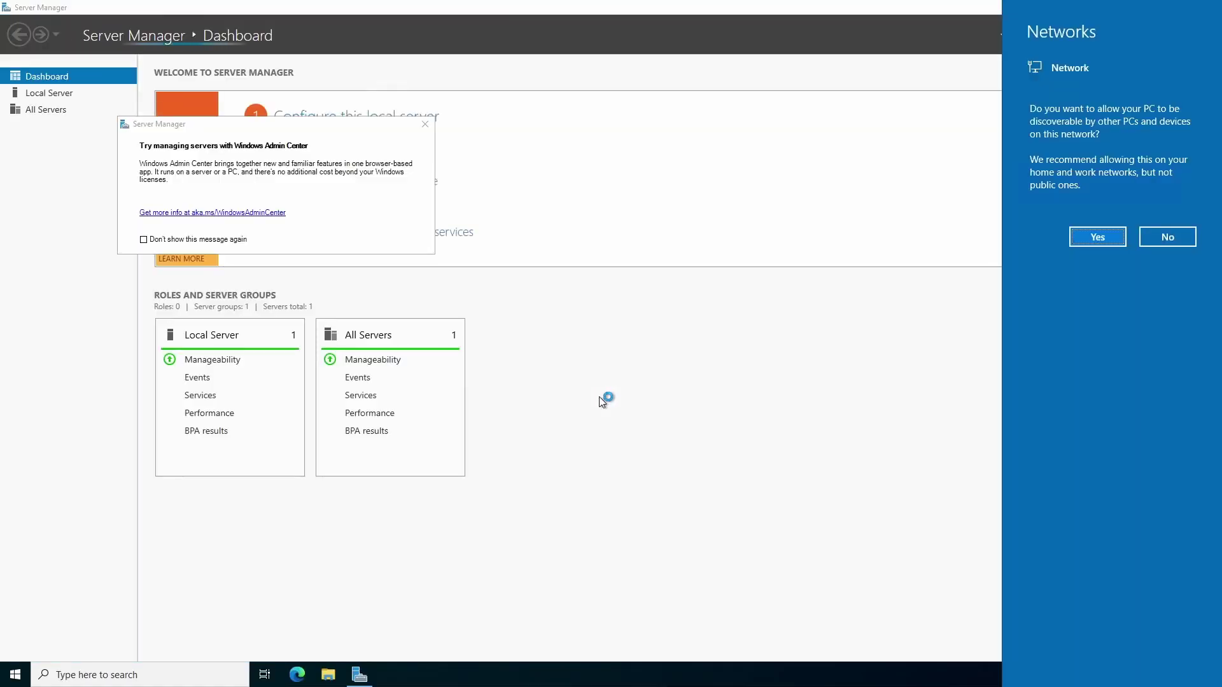
pyautogui.click(1174, 240)
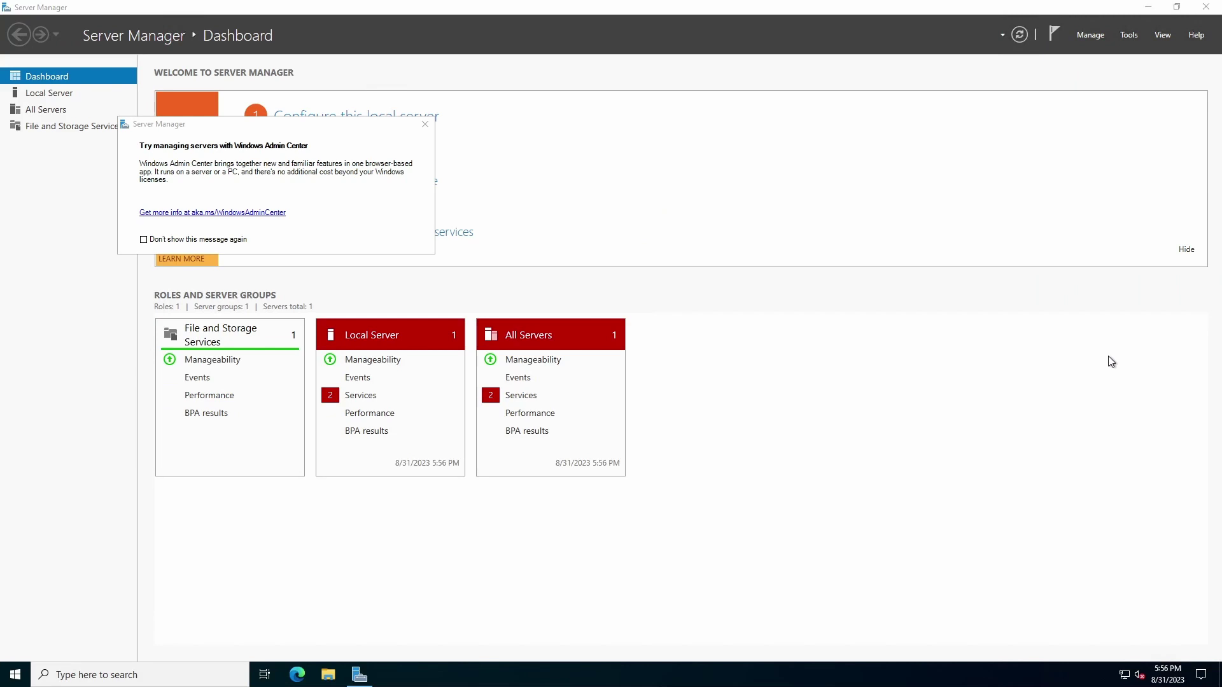
# Check Device Manager for missing drivers, then show the Local Server page
pyautogui.rightClick(27, 678)
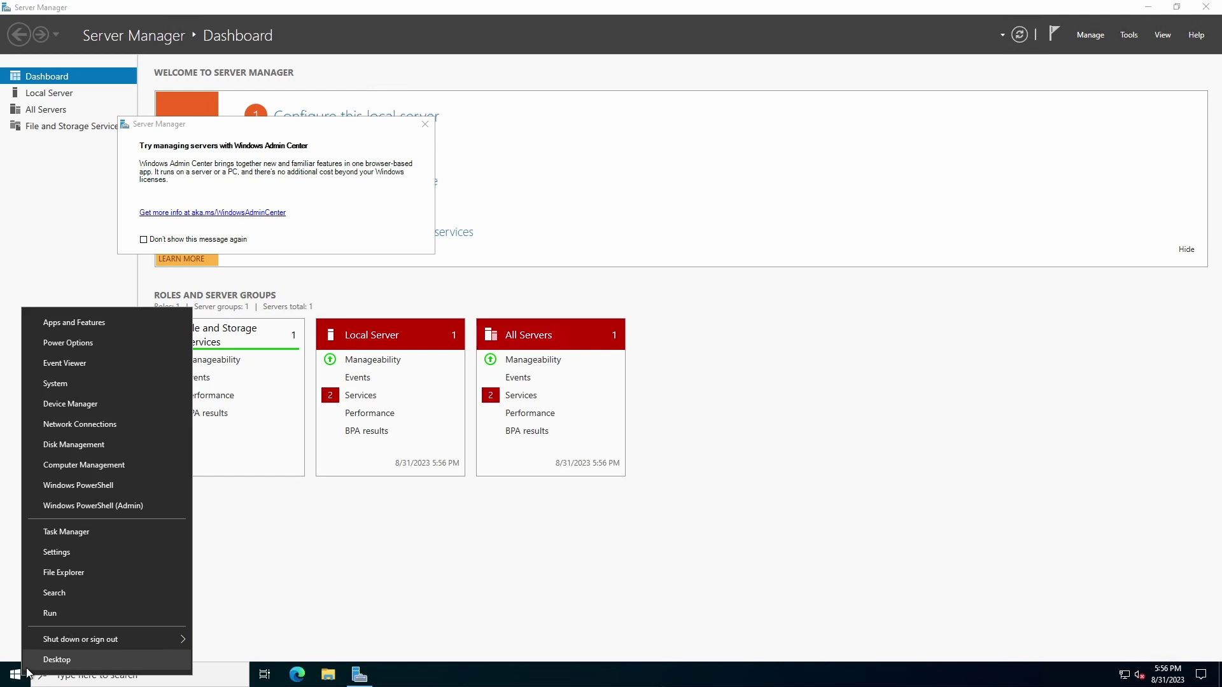
pyautogui.click(87, 403)
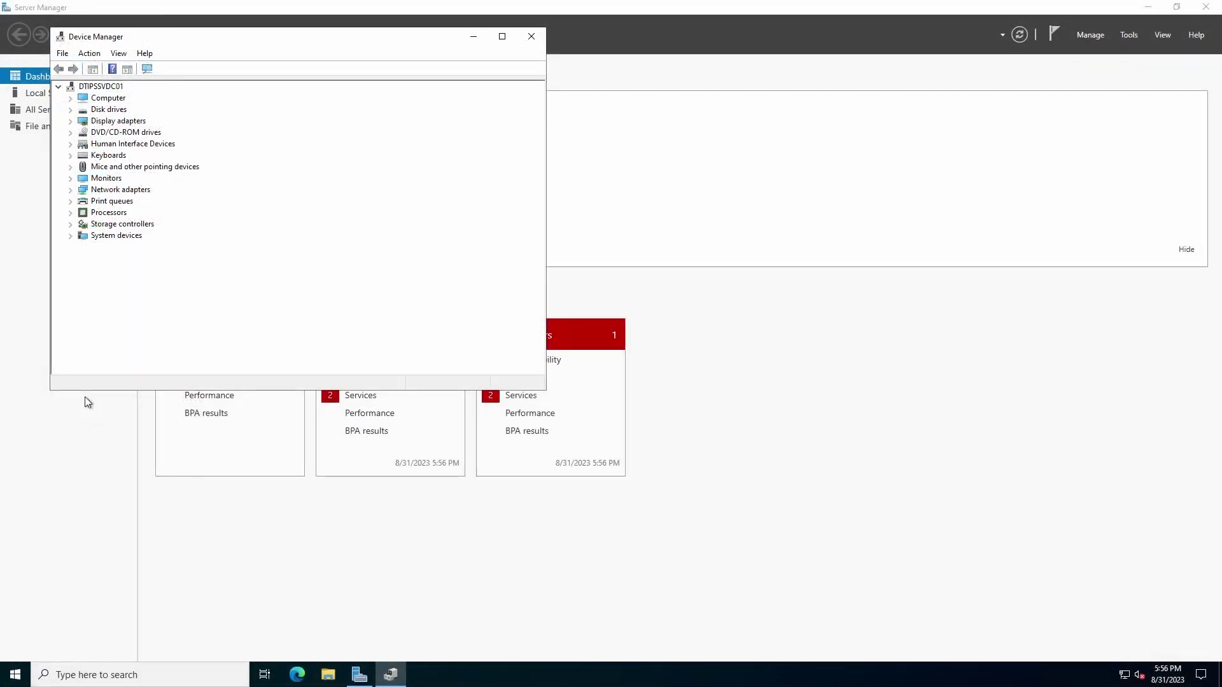
pyautogui.click(532, 36)
pyautogui.click(425, 124)
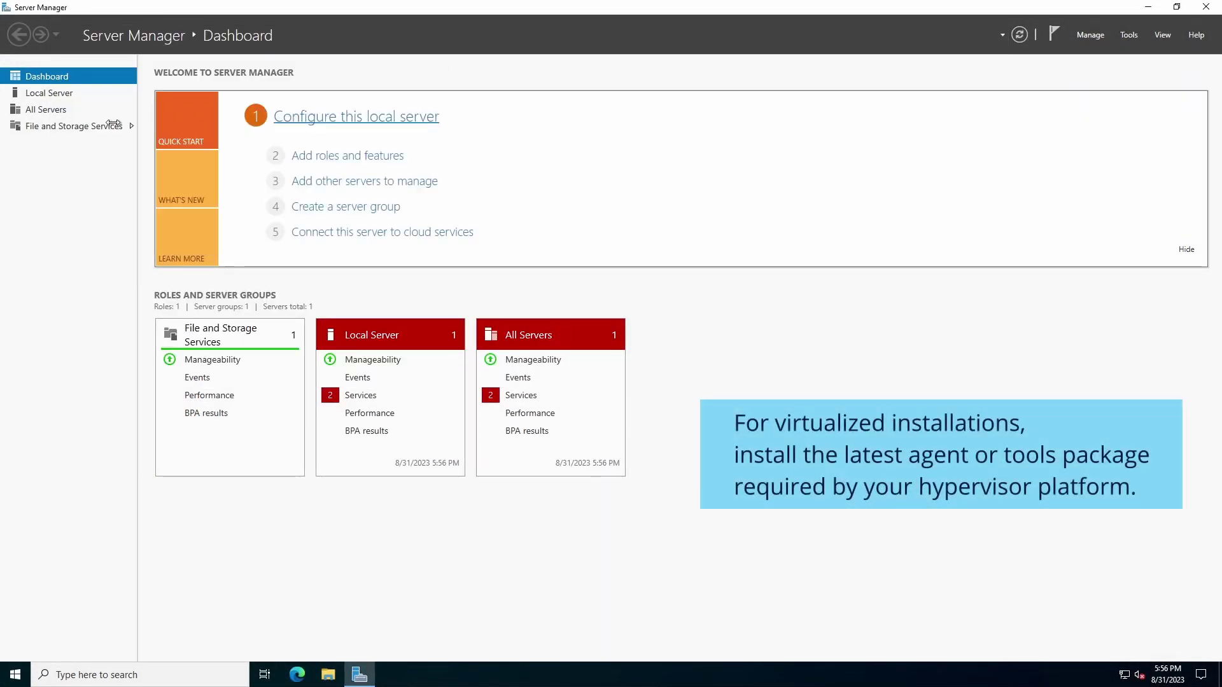
pyautogui.click(59, 94)
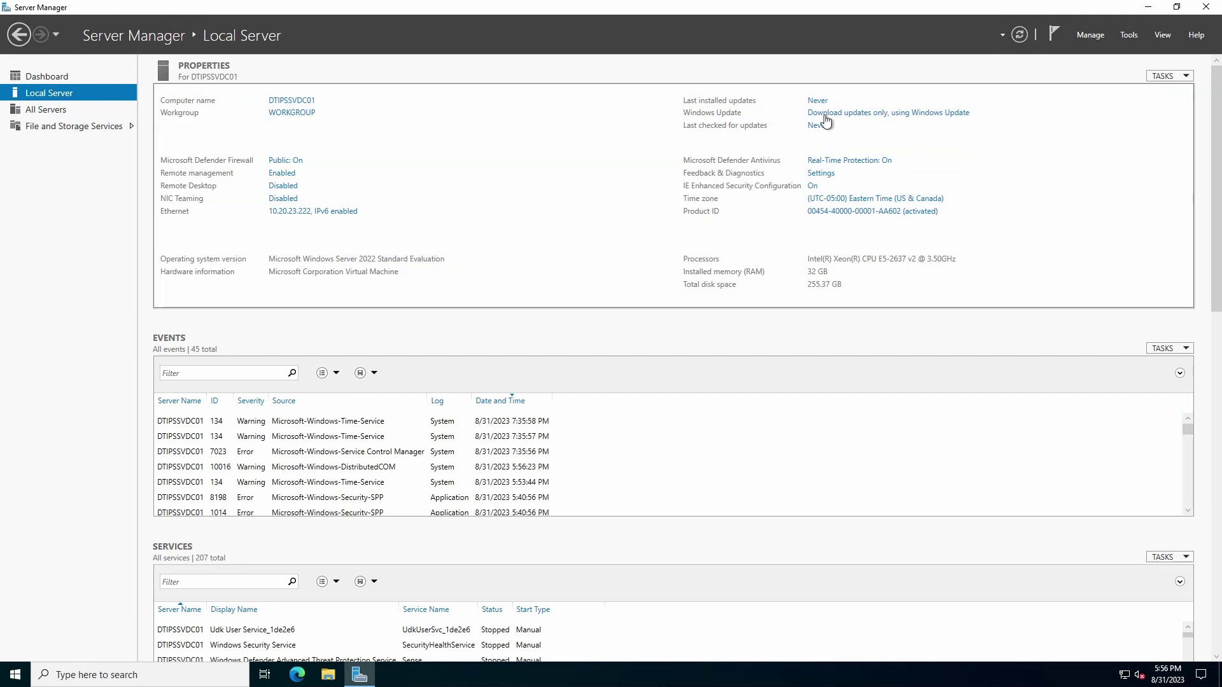
# Enable updates for other Microsoft products, install the three cumulative updates, and restart the server
pyautogui.click(854, 113)
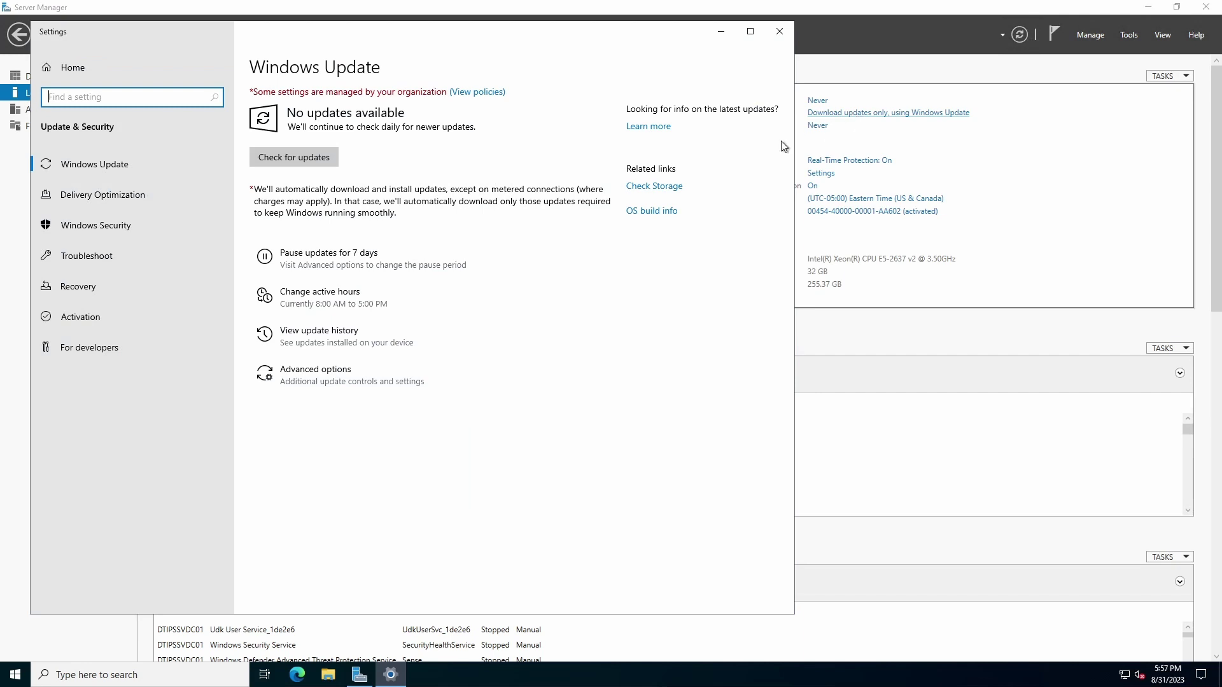
pyautogui.click(310, 379)
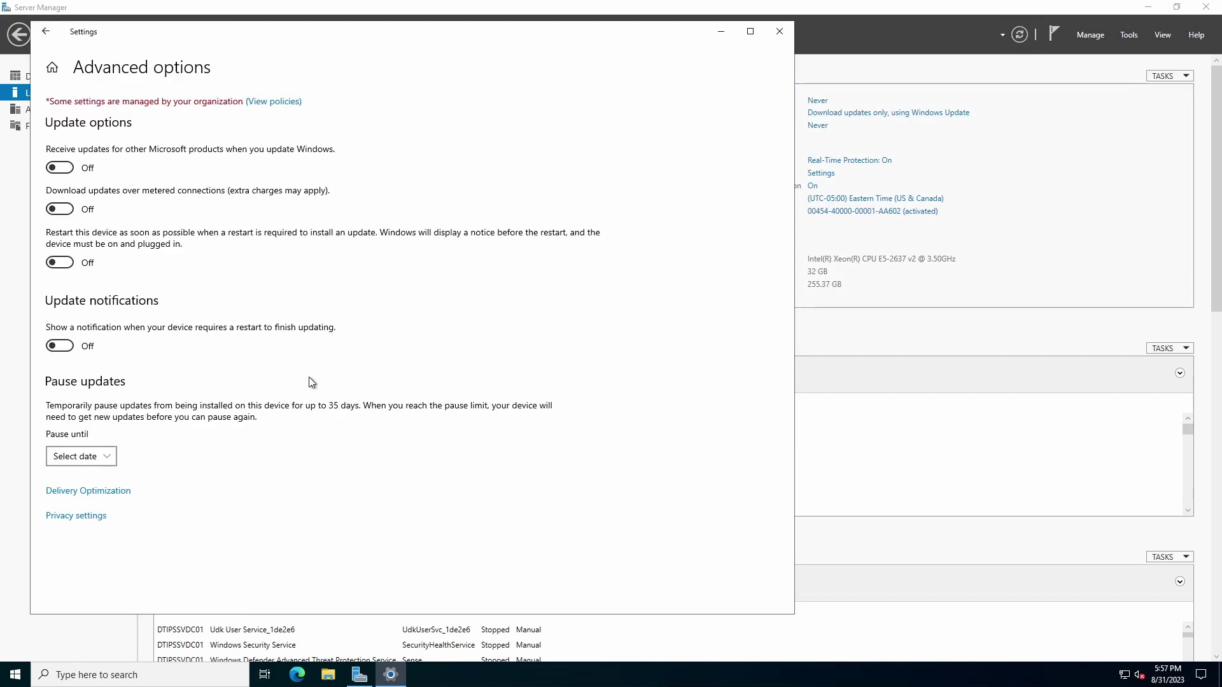
pyautogui.click(67, 170)
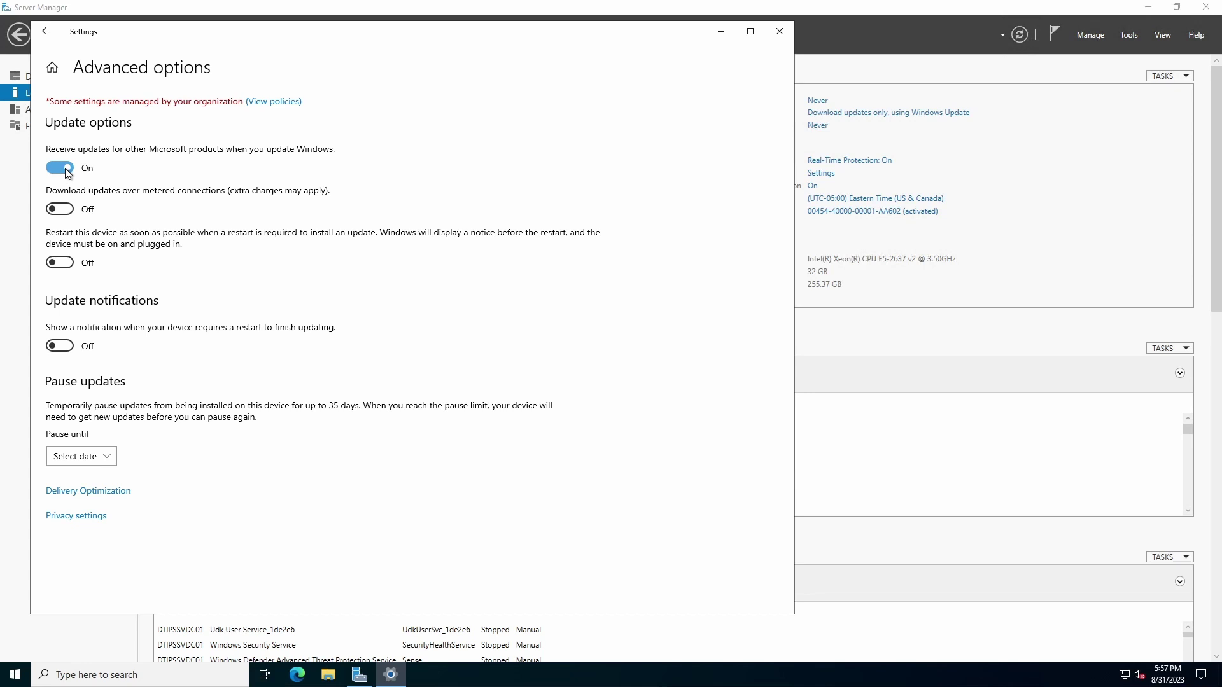
pyautogui.click(47, 33)
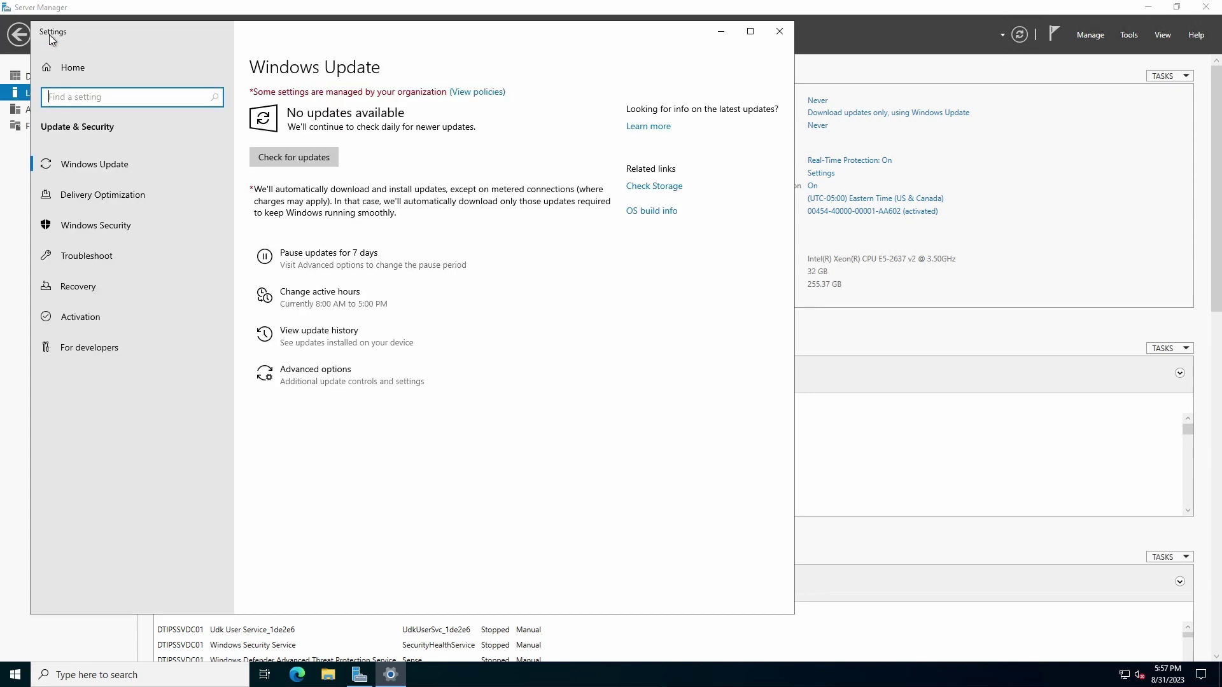
pyautogui.click(286, 161)
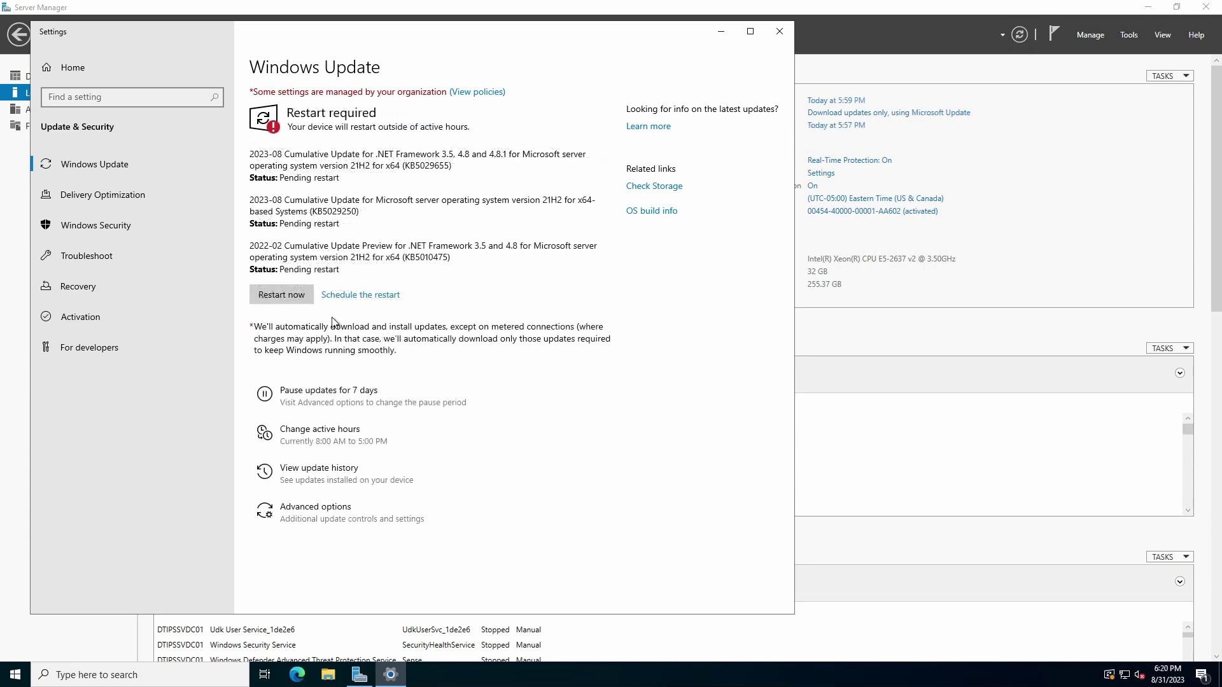
pyautogui.click(284, 294)
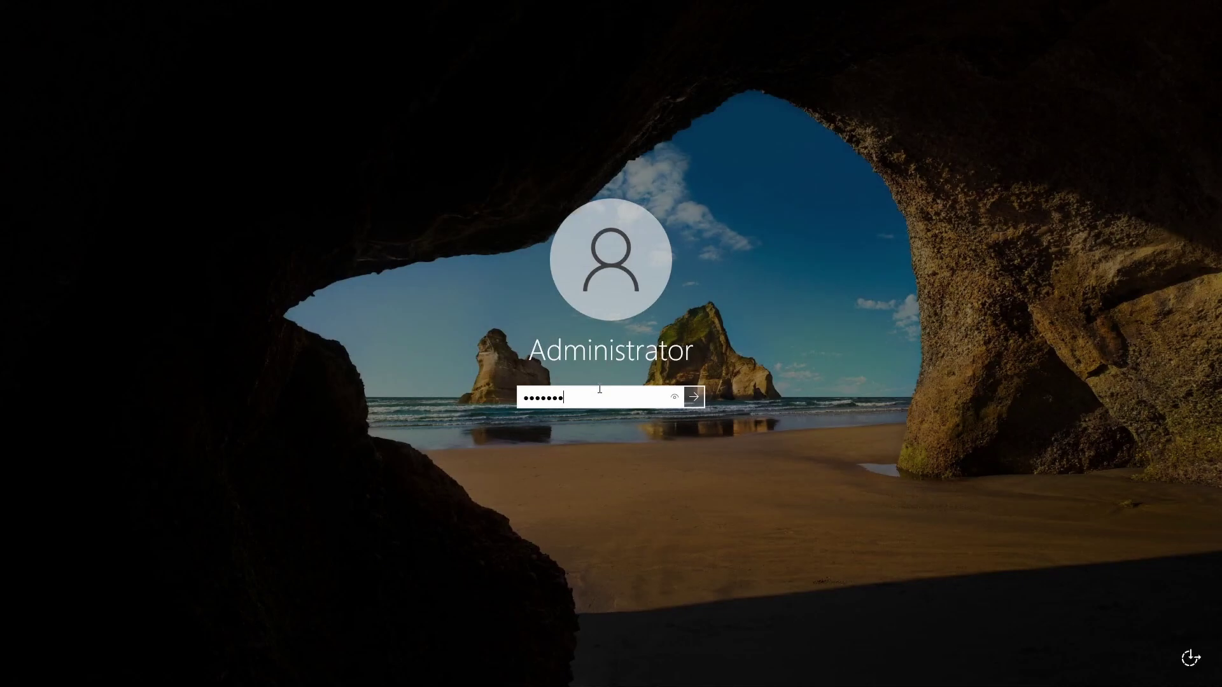
# Sign back in and verify in Update & Security that the server is up to date
pyautogui.write('*****')
pyautogui.press('Return')
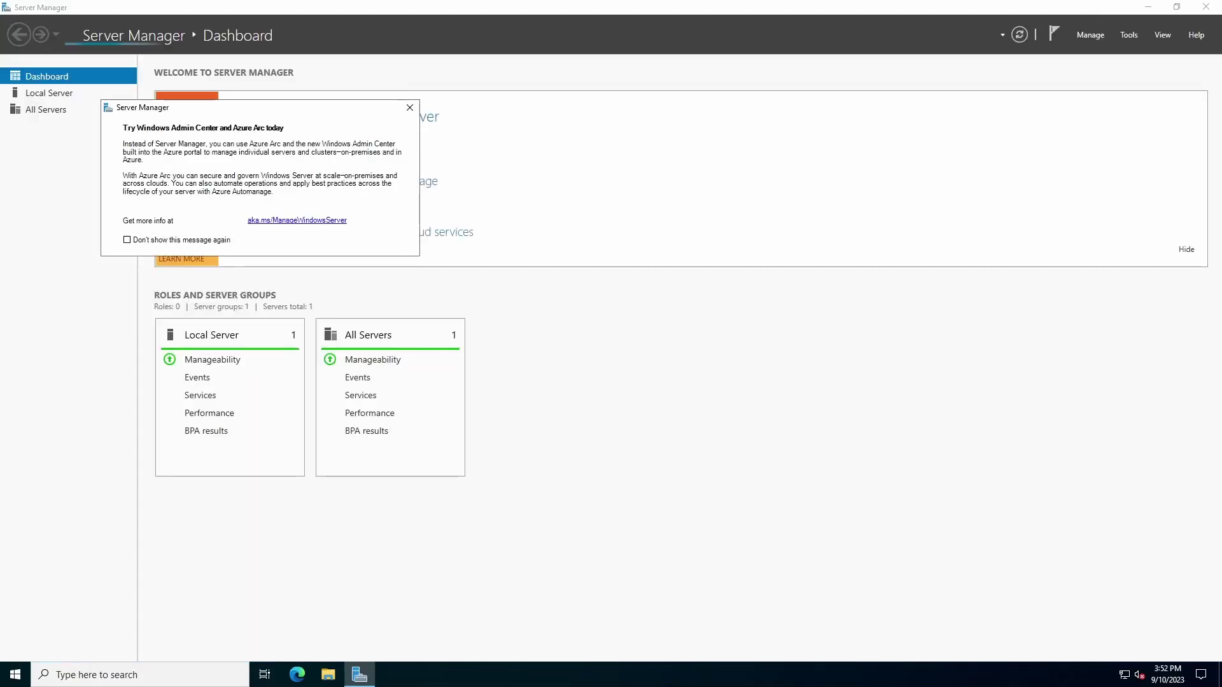
pyautogui.click(15, 674)
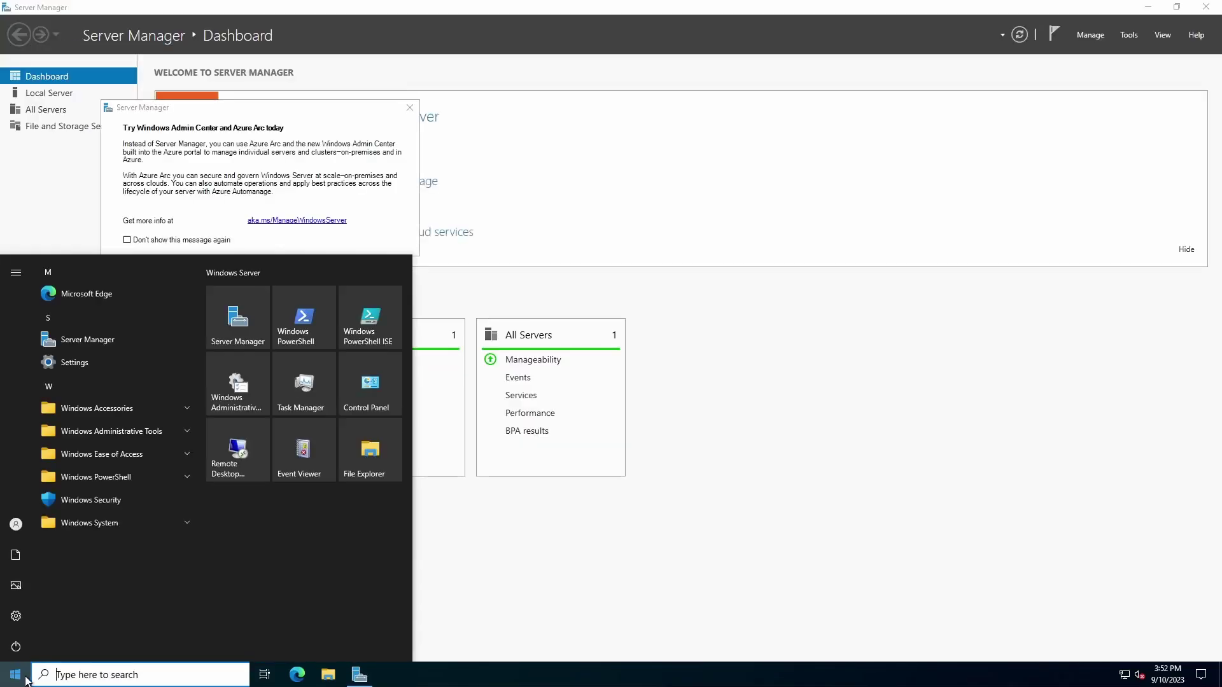
pyautogui.click(76, 367)
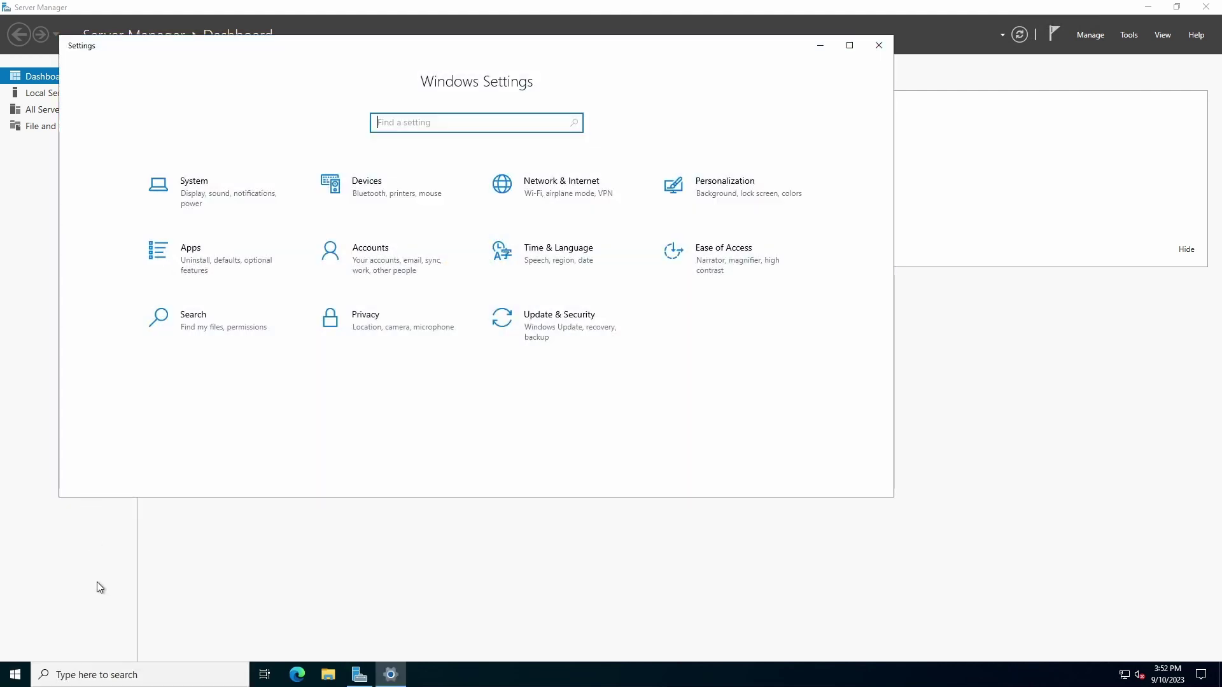
pyautogui.click(540, 317)
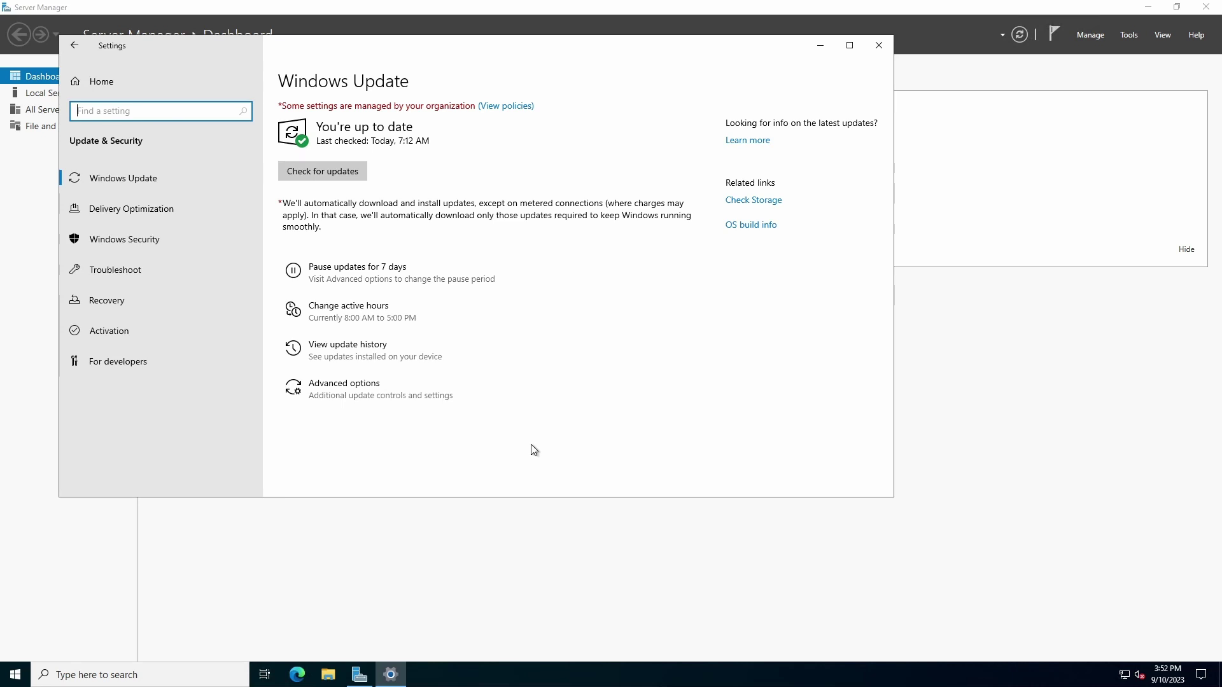
pyautogui.click(879, 48)
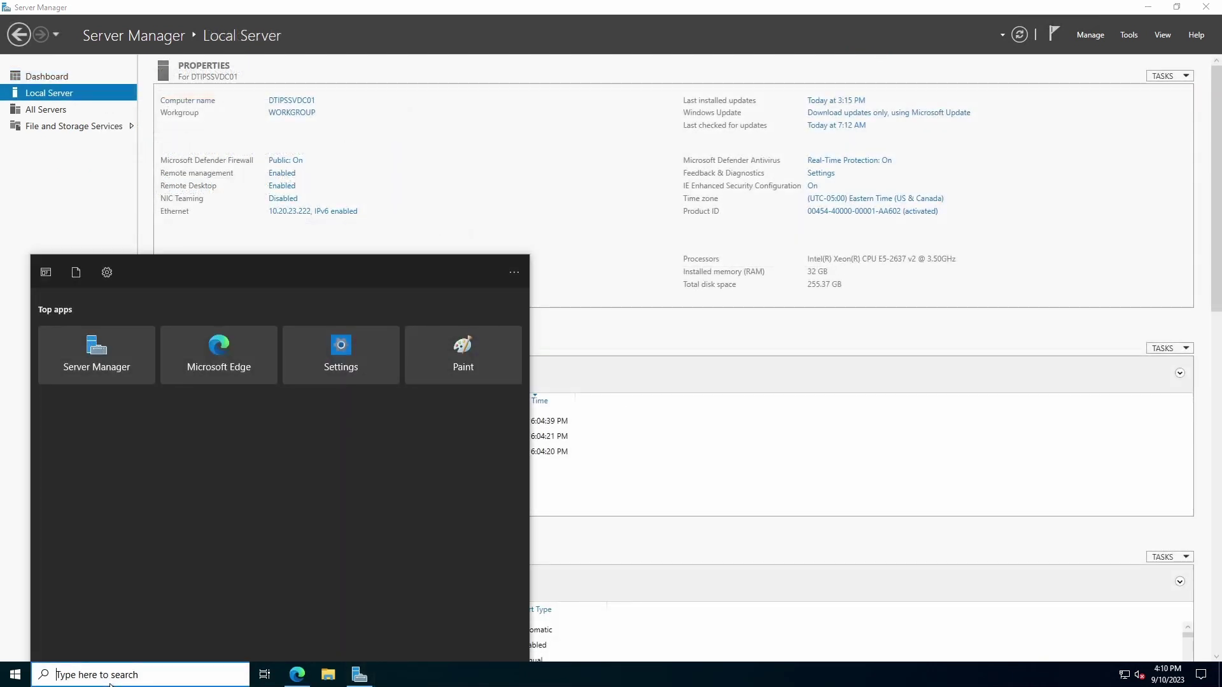
# Compare winver's OS Build 20348.1906 with the KB5029250 entry in the online update history
pyautogui.write('winver')
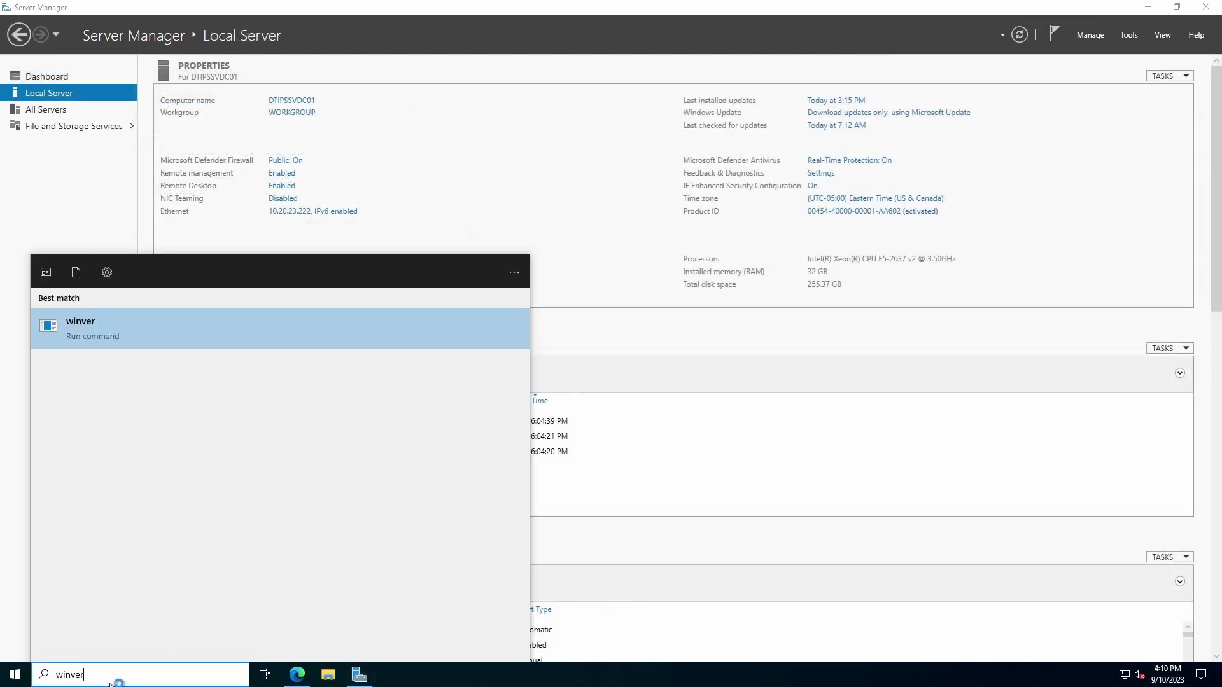
pyautogui.press('Return')
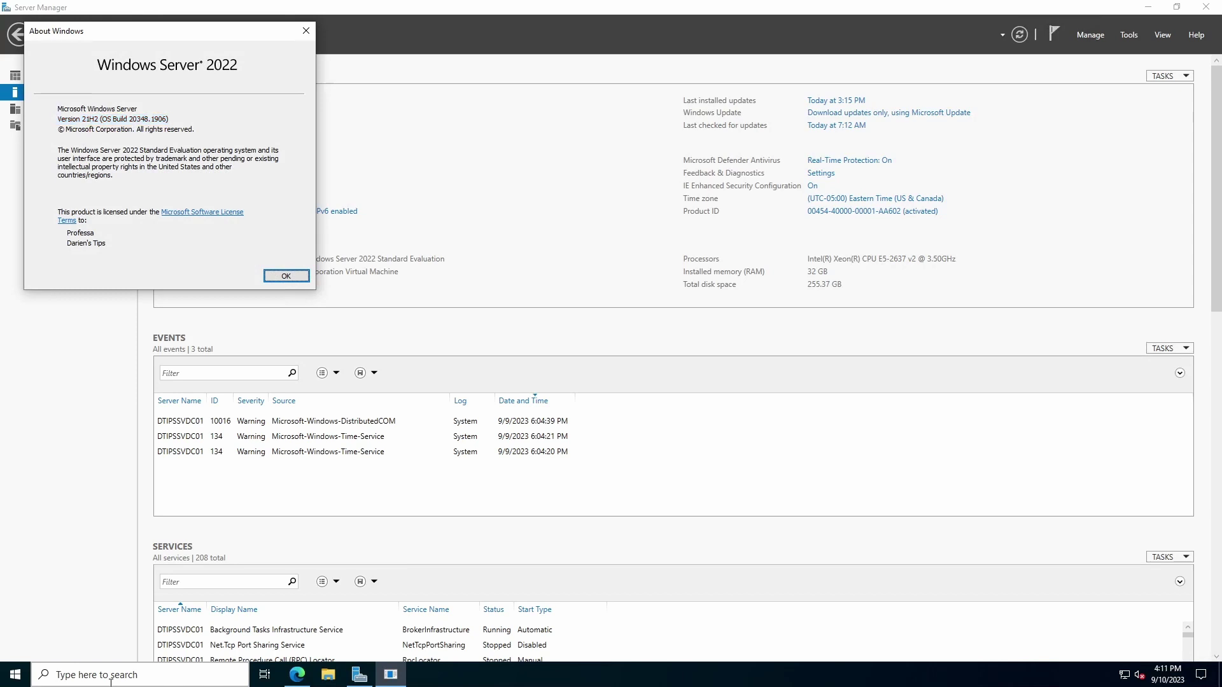
pyautogui.click(298, 677)
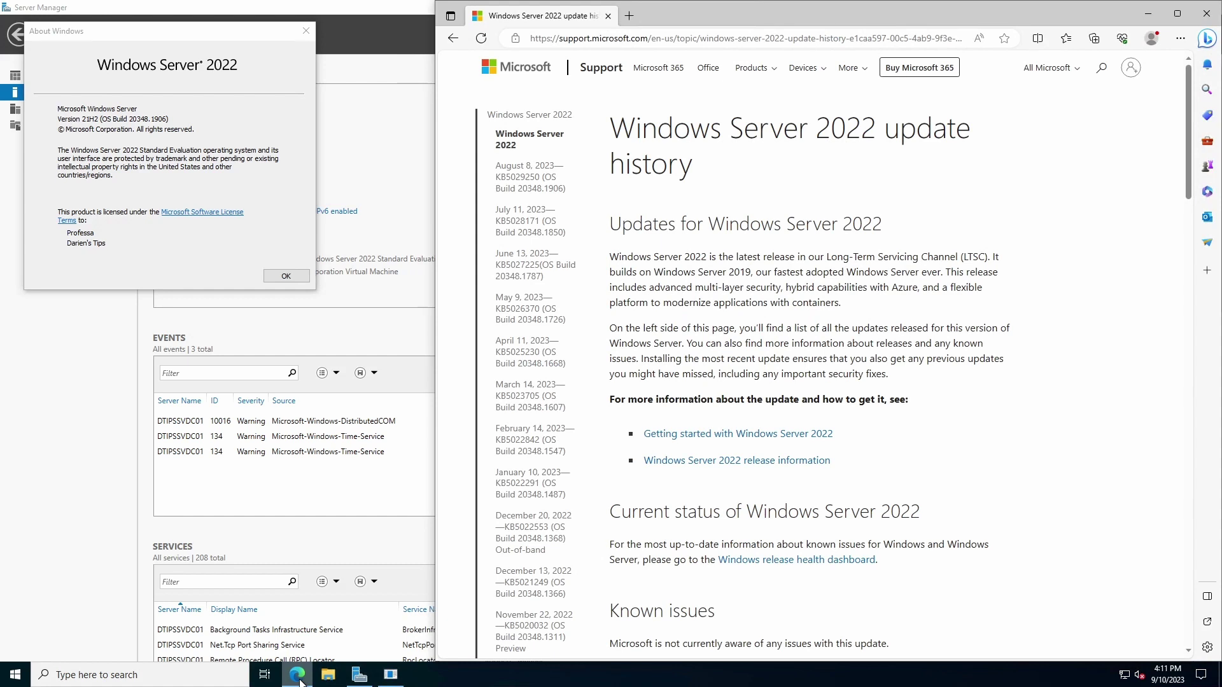
pyautogui.click(553, 192)
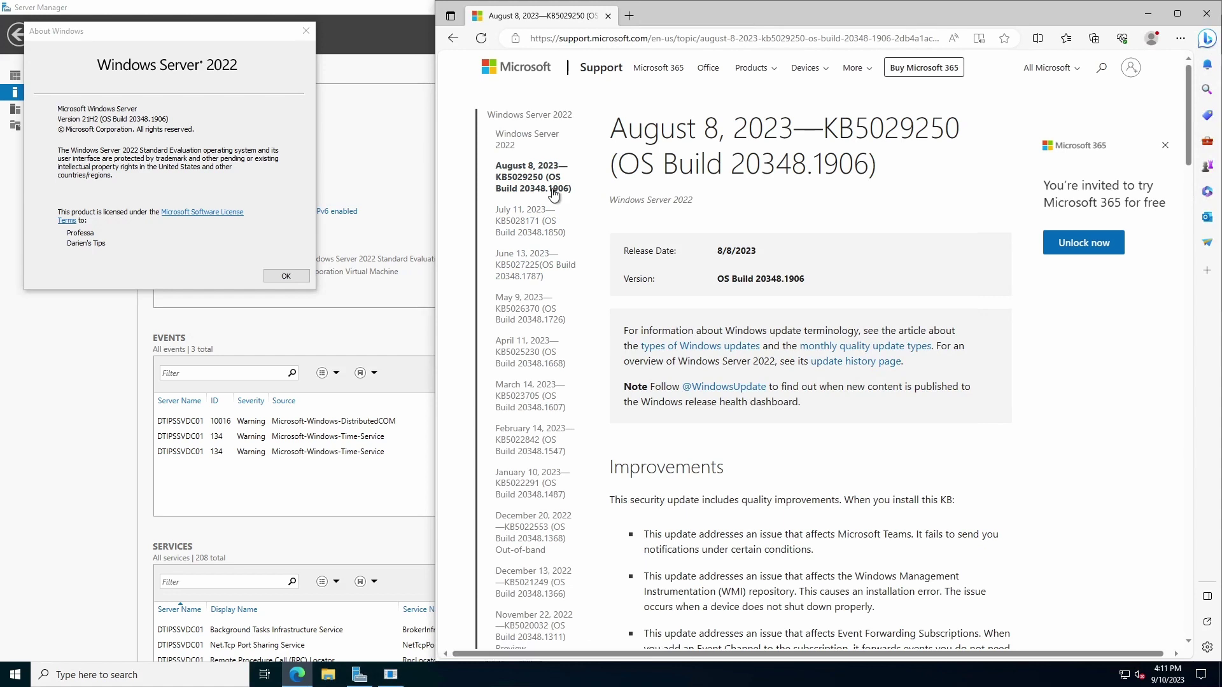
pyautogui.click(1206, 14)
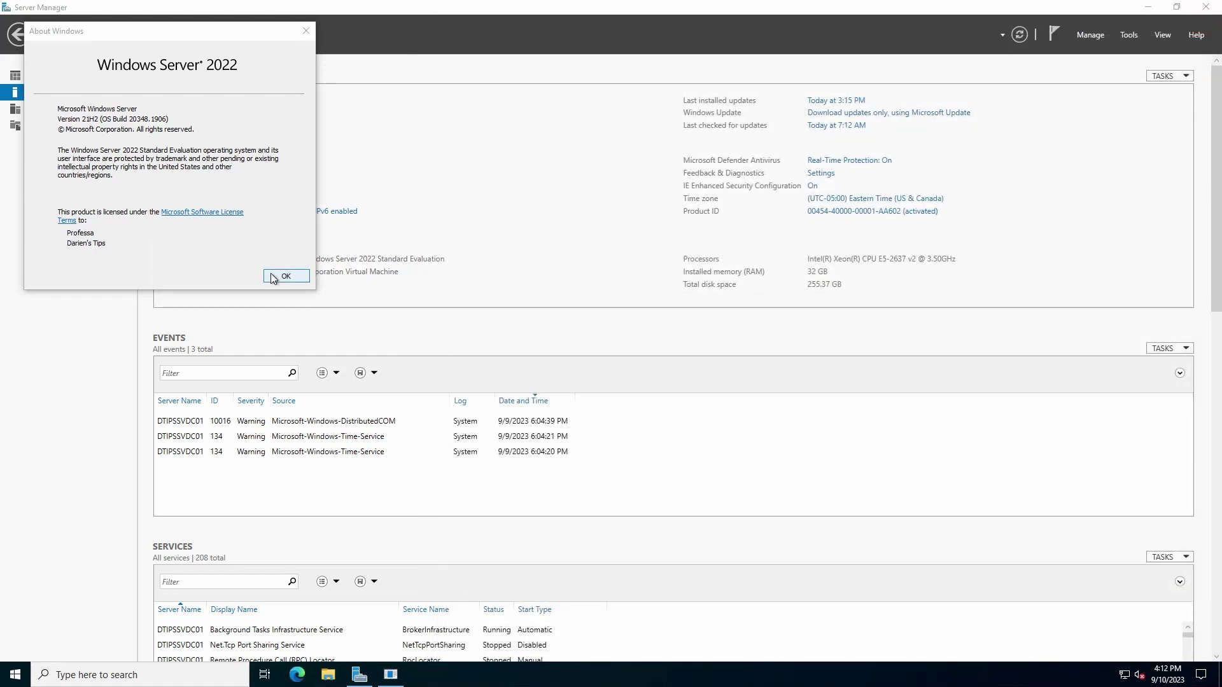
pyautogui.click(270, 274)
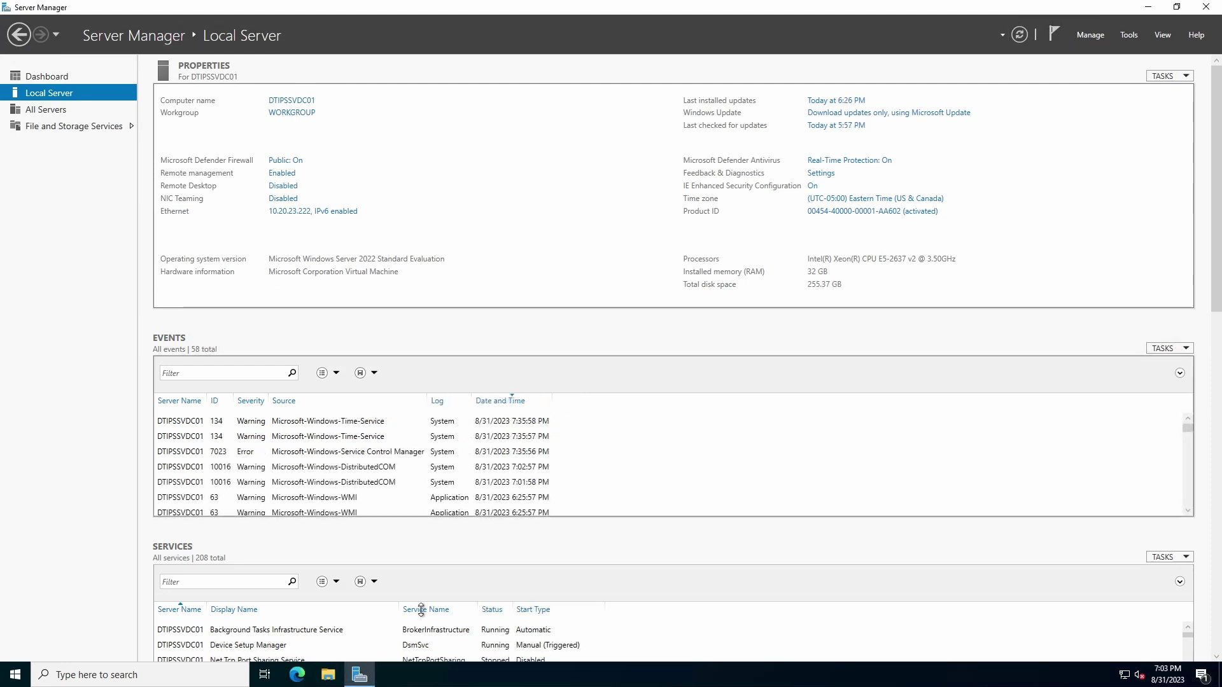
# Update Microsoft Edge to version 116.0.1938.69 from its About page and restart it
pyautogui.click(298, 675)
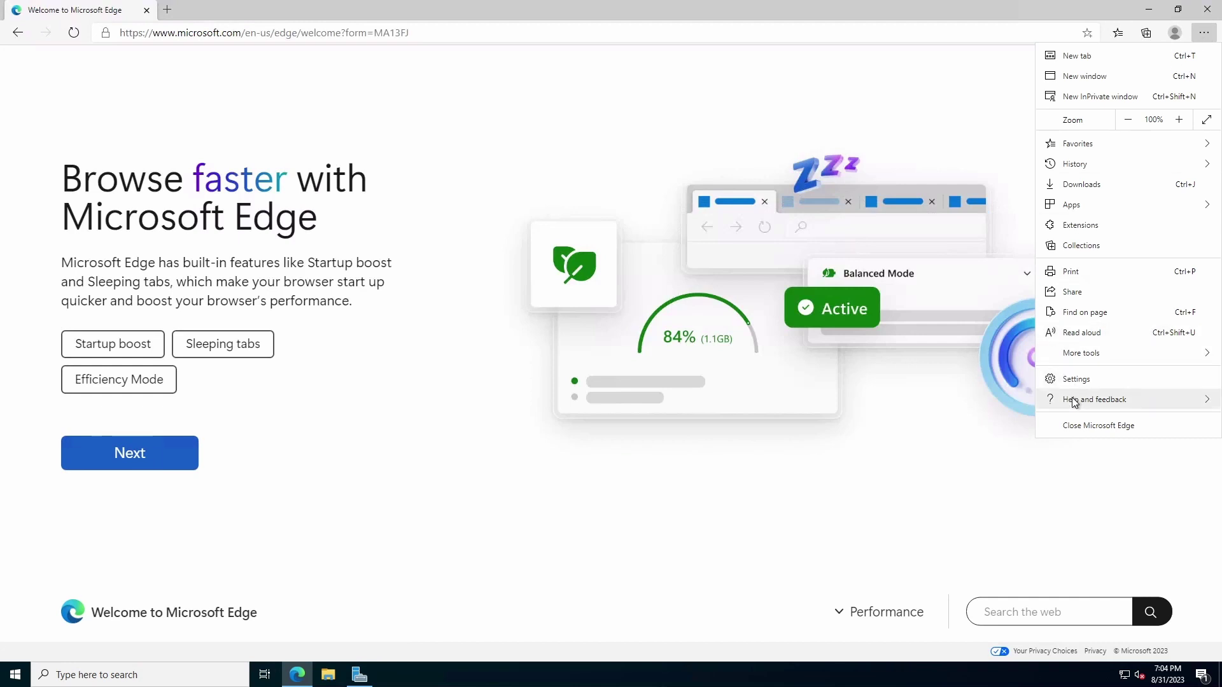
pyautogui.moveTo(1074, 401)
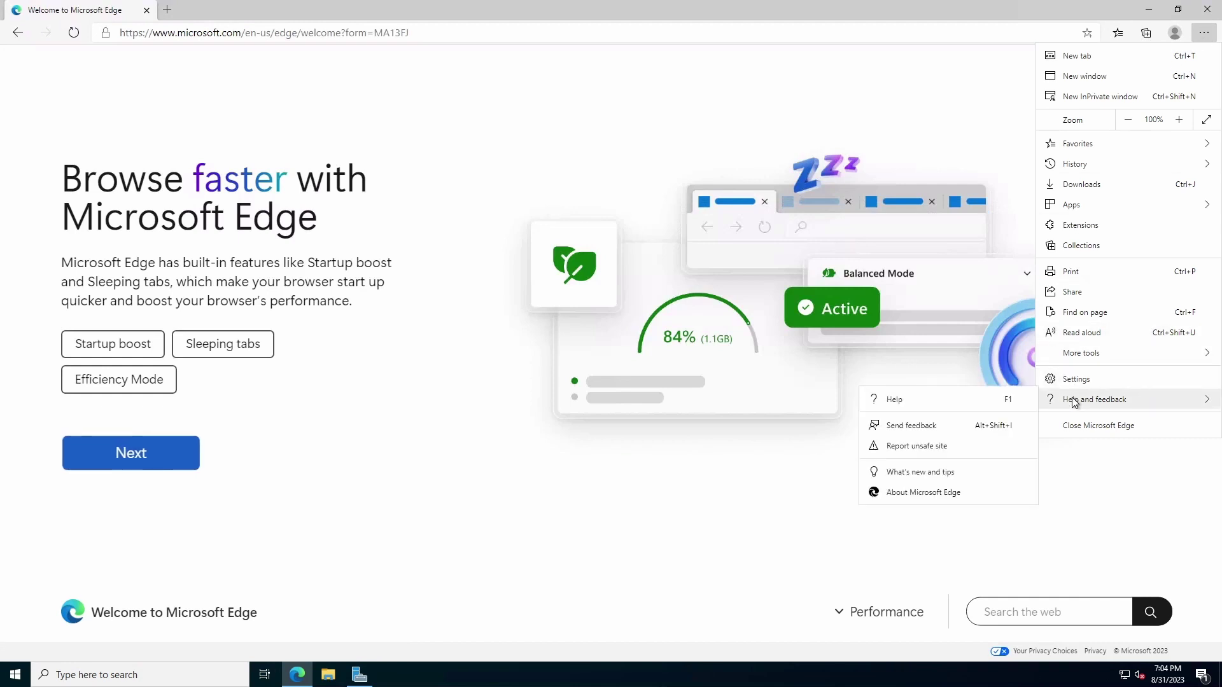
pyautogui.click(931, 495)
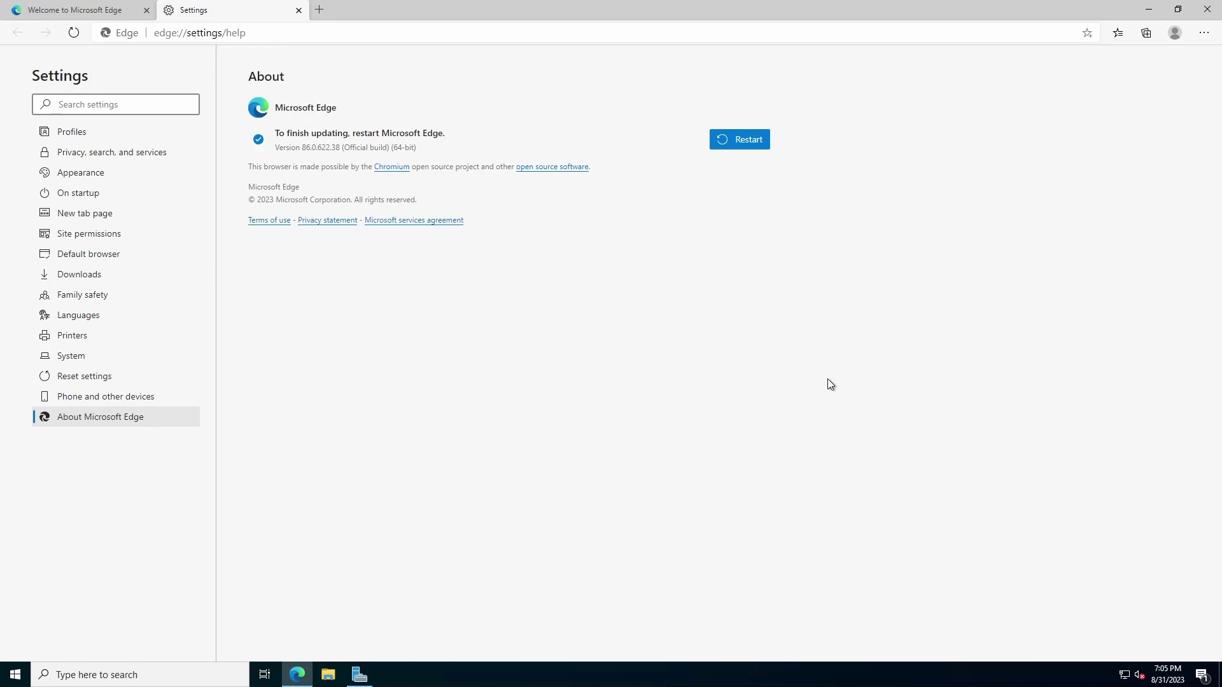
pyautogui.click(743, 139)
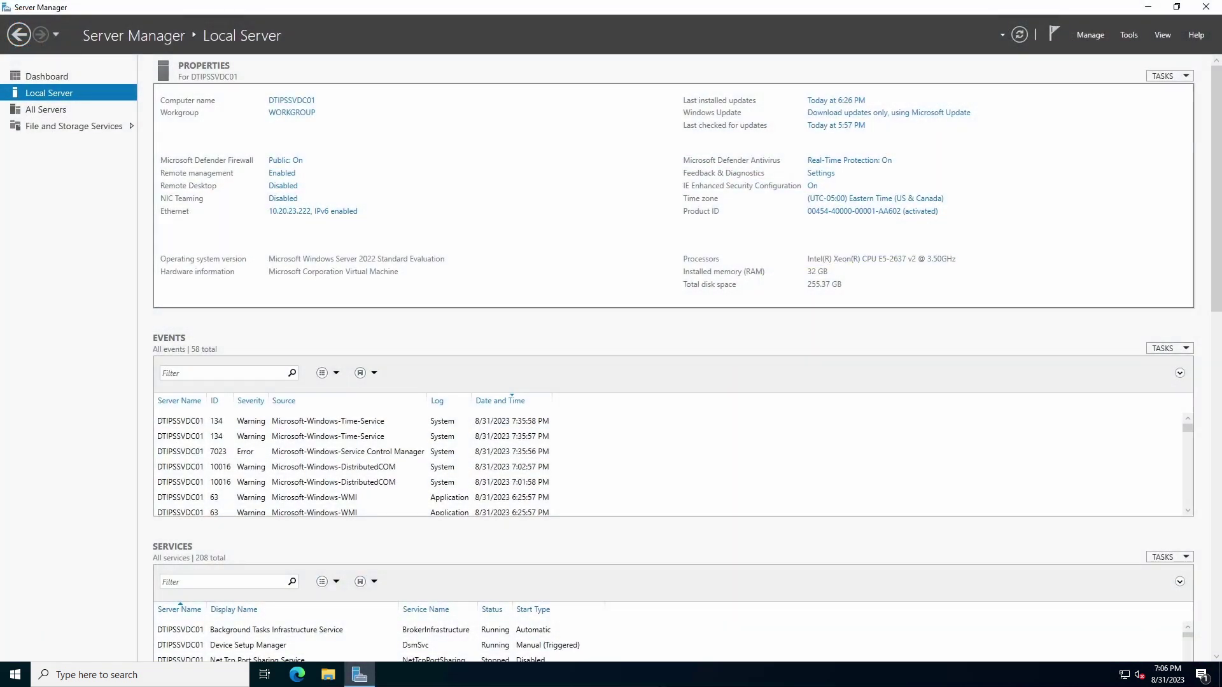
# Search for power settings and bring up the Control Panel power plan options
pyautogui.click(167, 676)
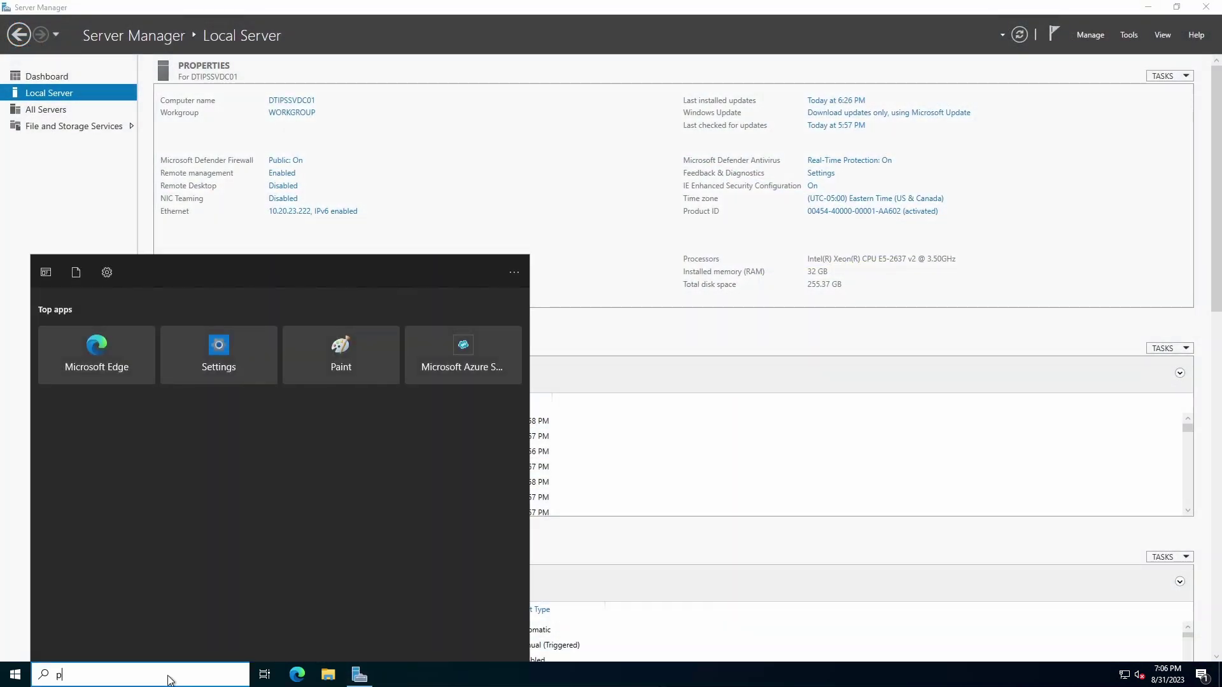
pyautogui.write('paintower')
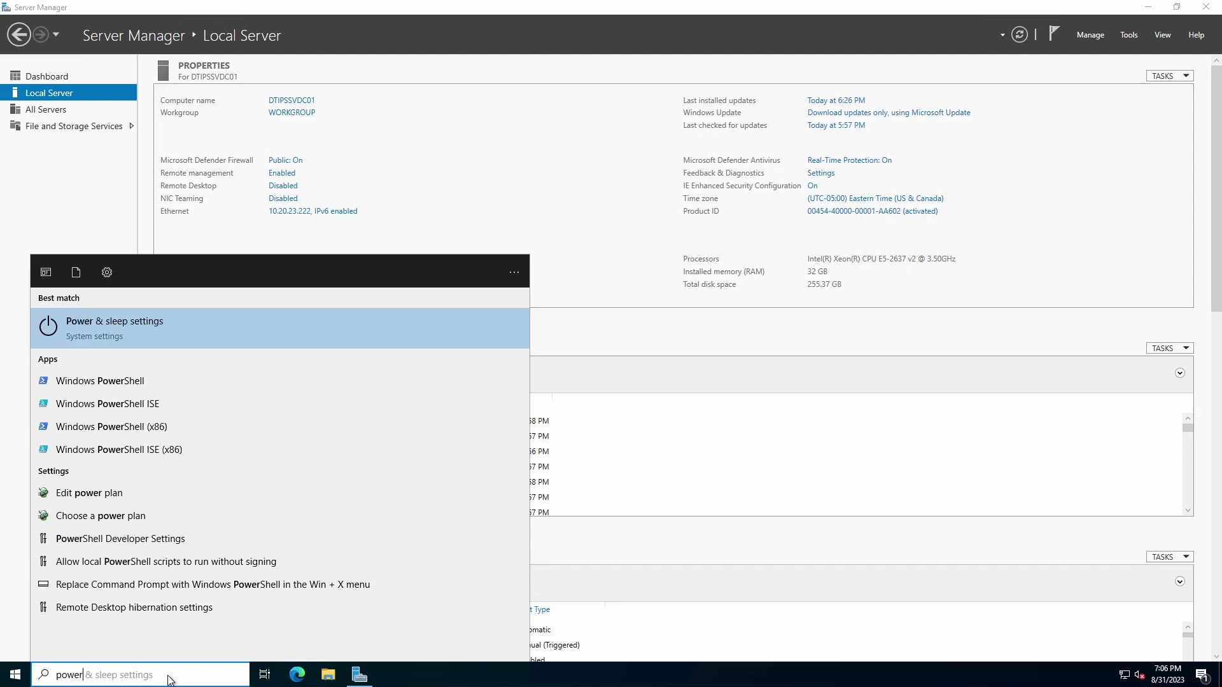
pyautogui.click(154, 331)
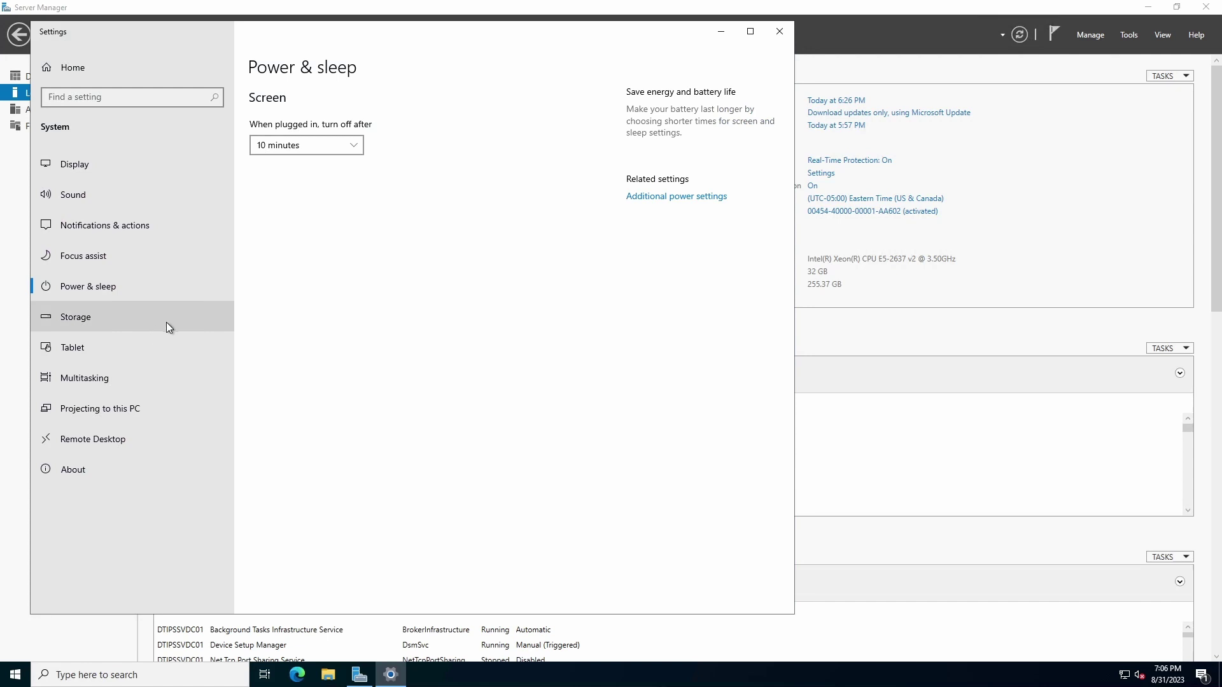
pyautogui.click(669, 199)
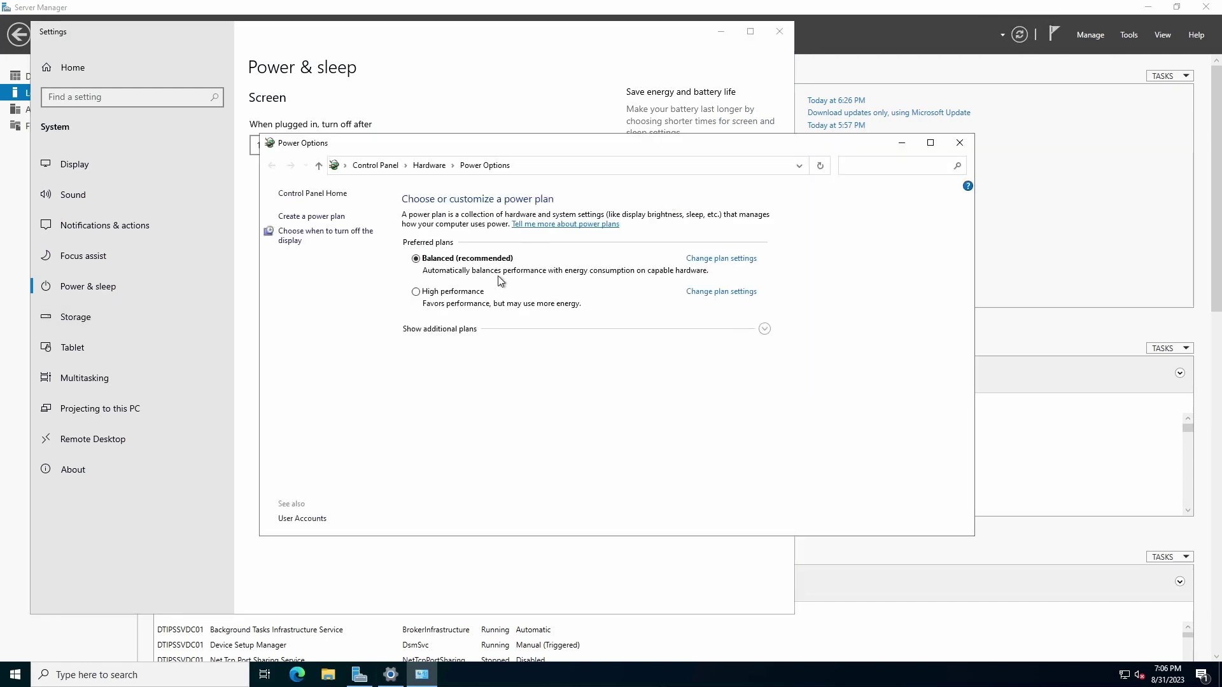
# Set the High performance plan's display turn-off to Never, save, and close Power Options
pyautogui.click(713, 292)
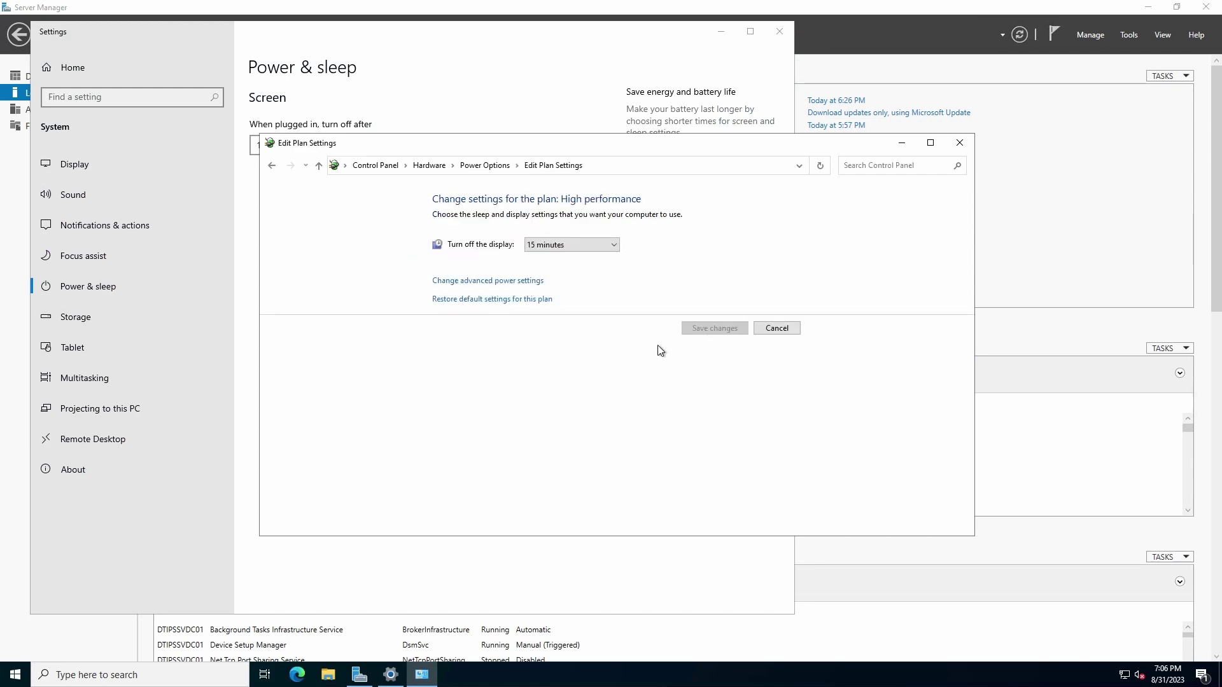
pyautogui.click(613, 246)
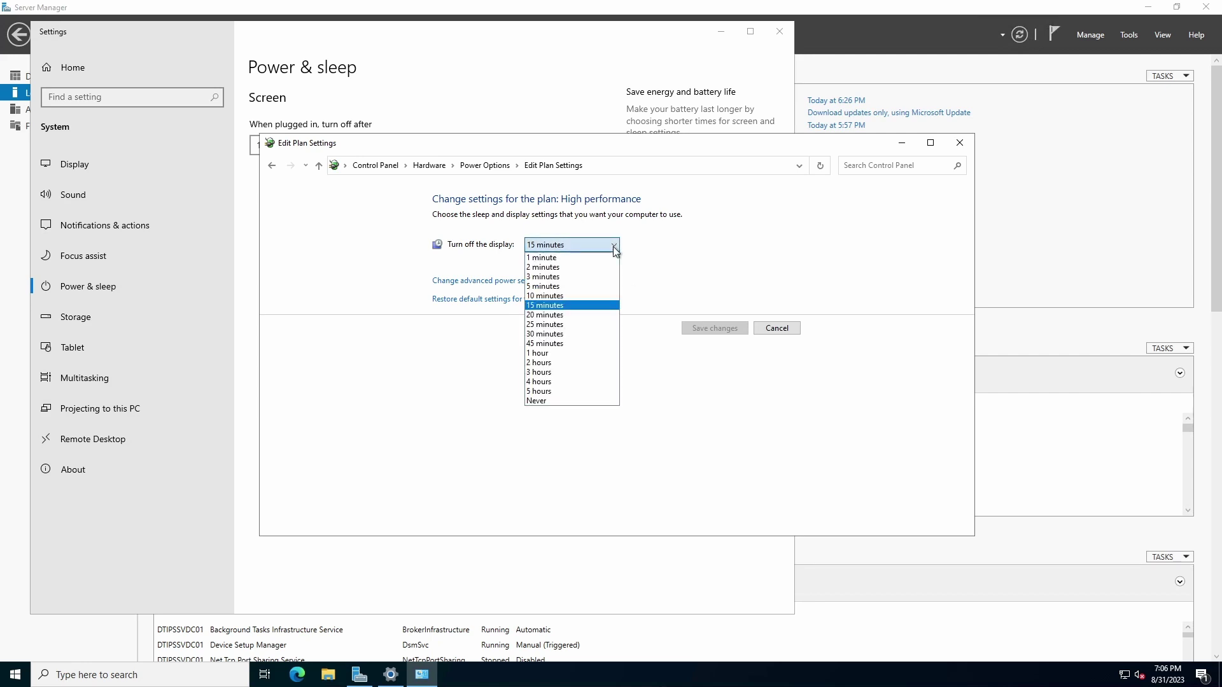
pyautogui.click(553, 402)
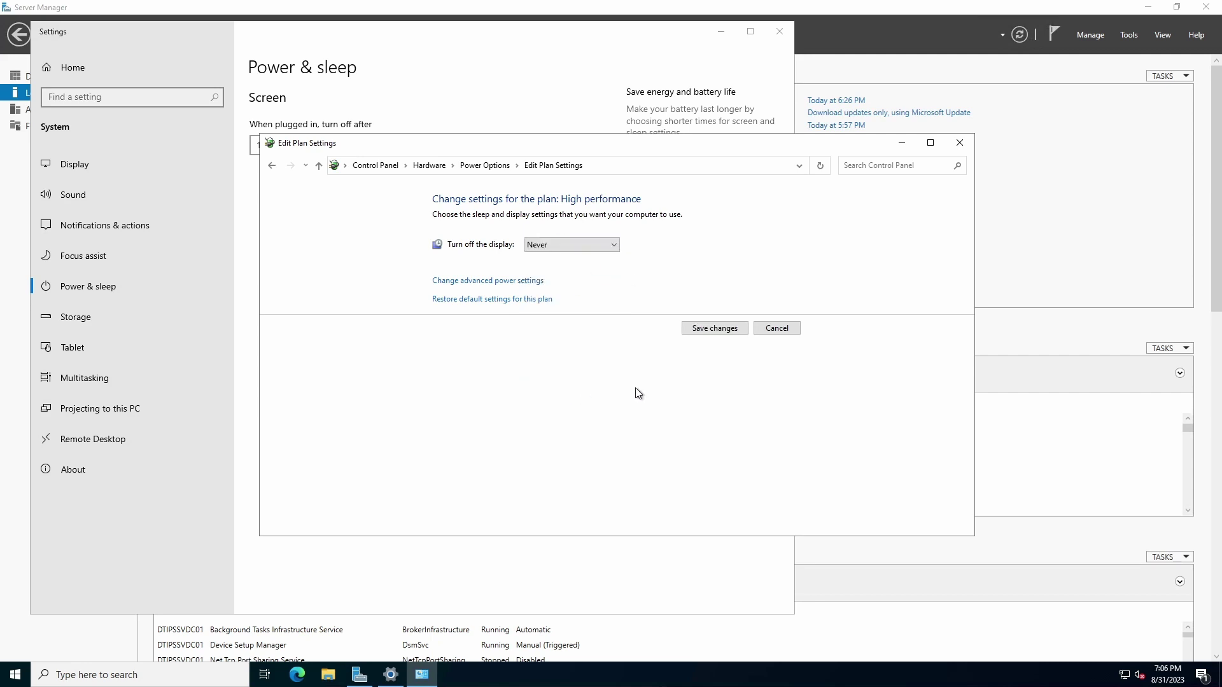
pyautogui.click(705, 331)
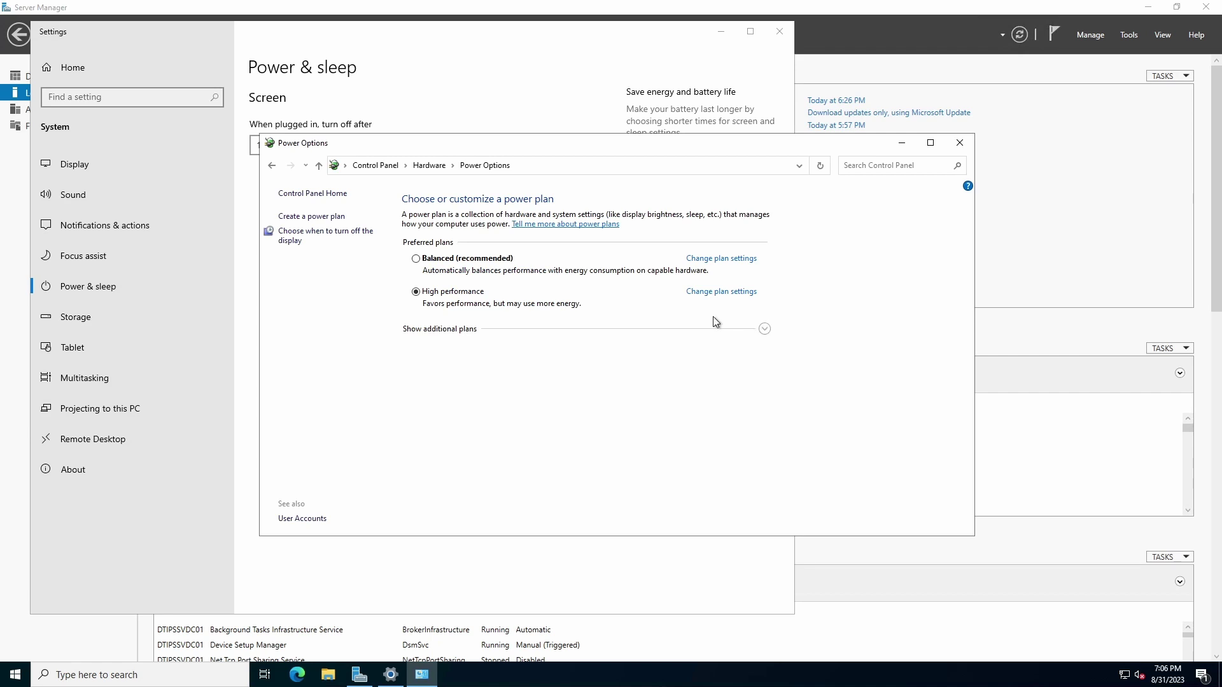
pyautogui.click(956, 147)
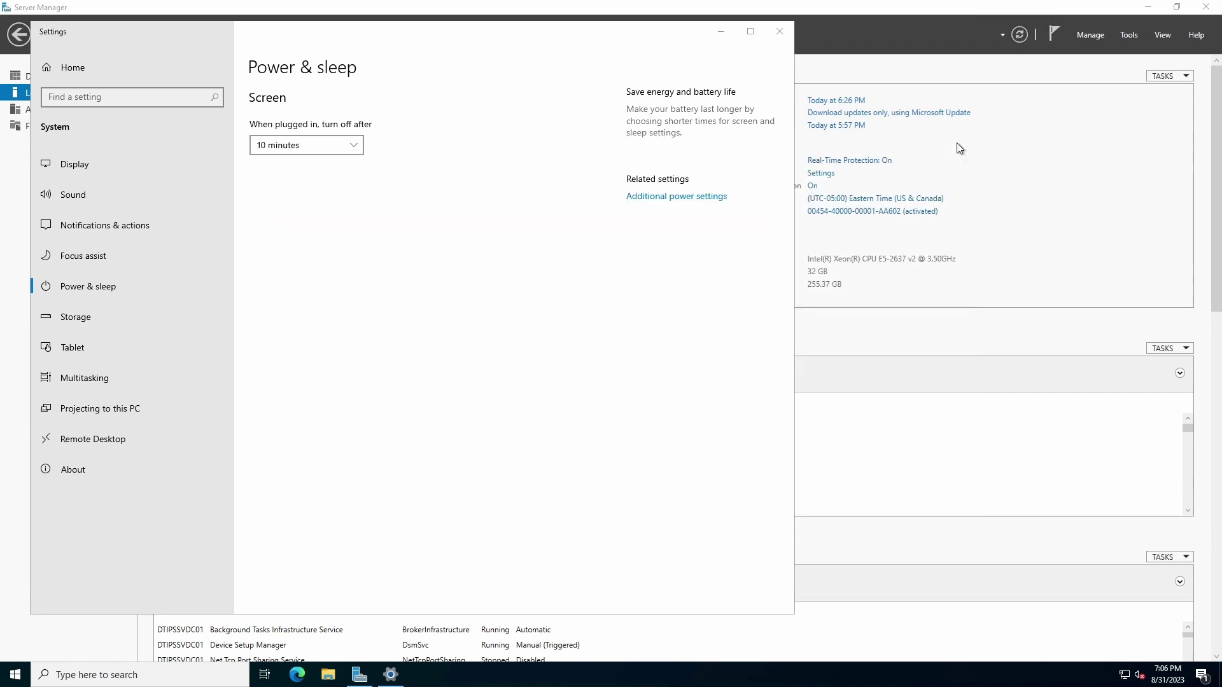
# Close power settings and open Computer Management's Local Users and Groups > Users list context menu
pyautogui.click(779, 32)
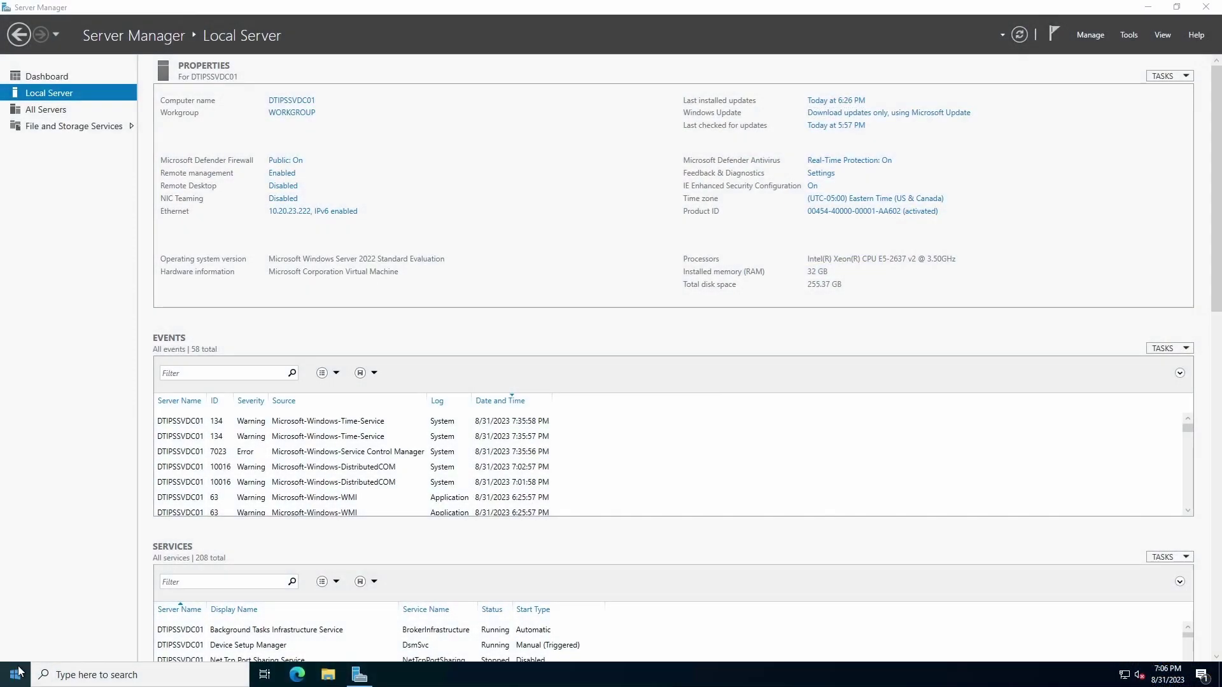
pyautogui.rightClick(15, 675)
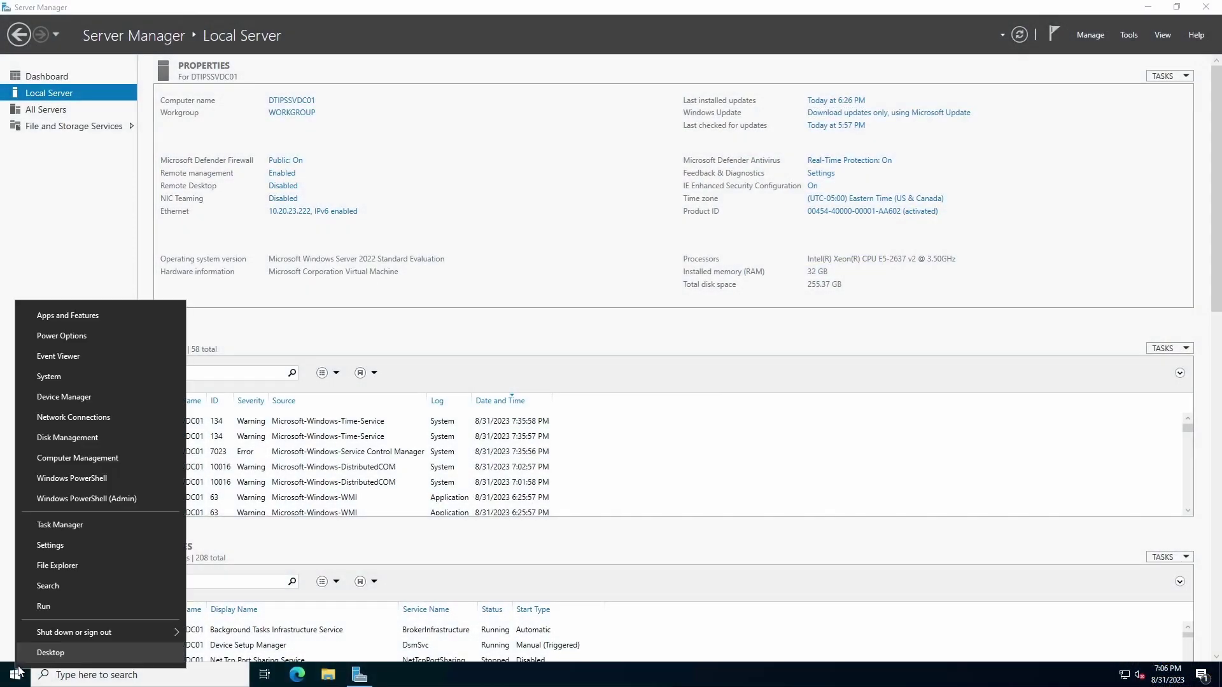
pyautogui.click(93, 460)
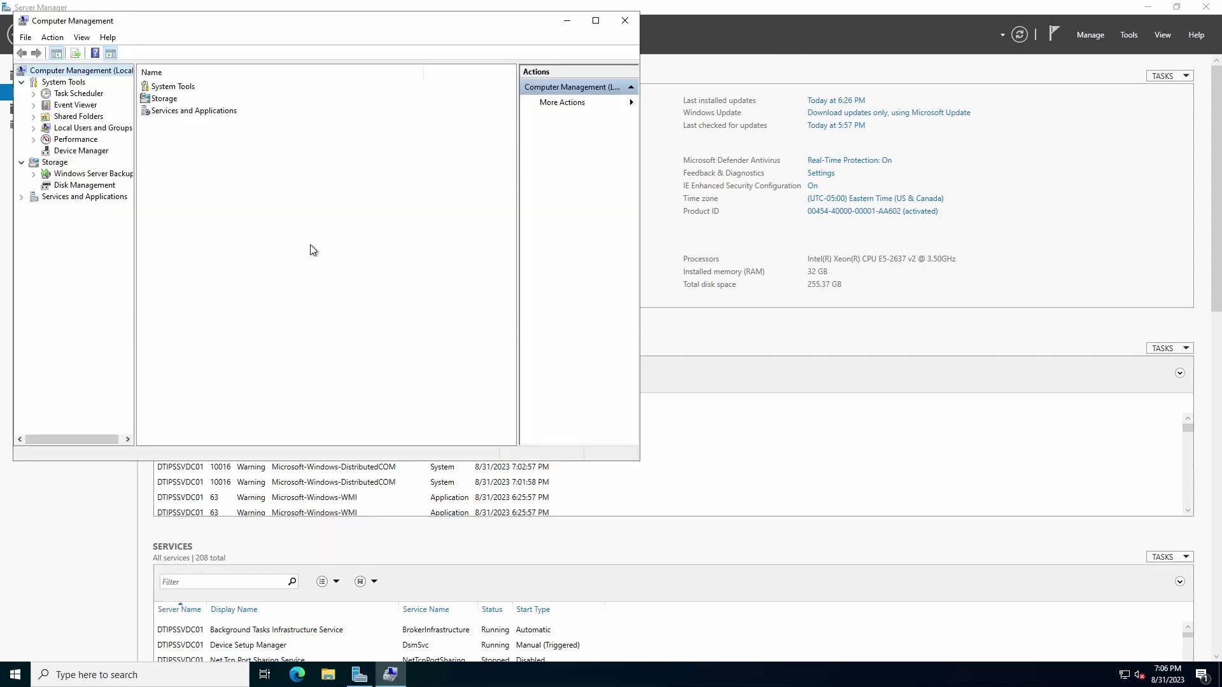
pyautogui.click(34, 129)
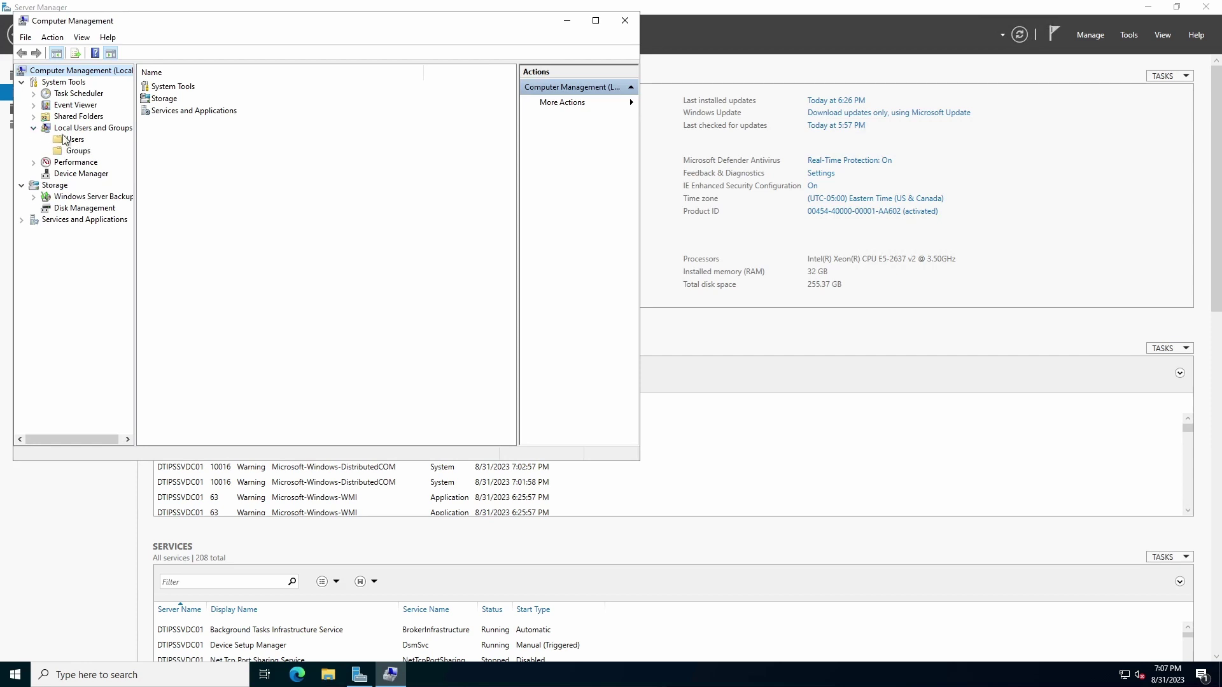
pyautogui.click(76, 140)
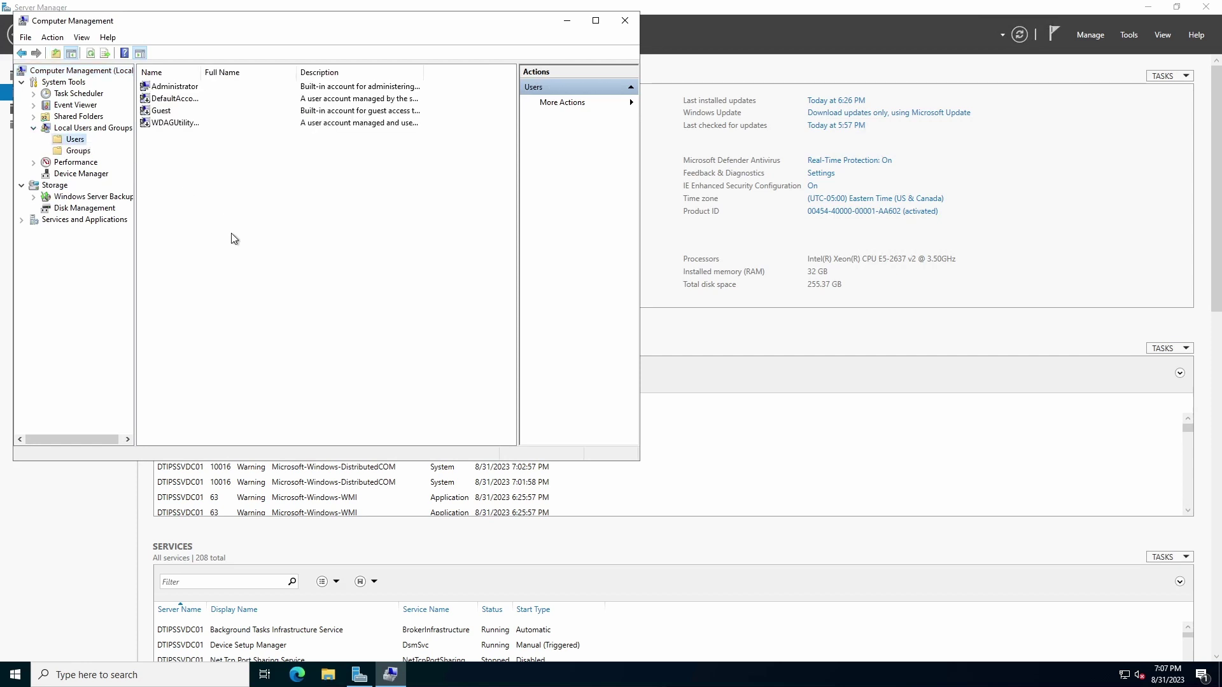
pyautogui.rightClick(251, 228)
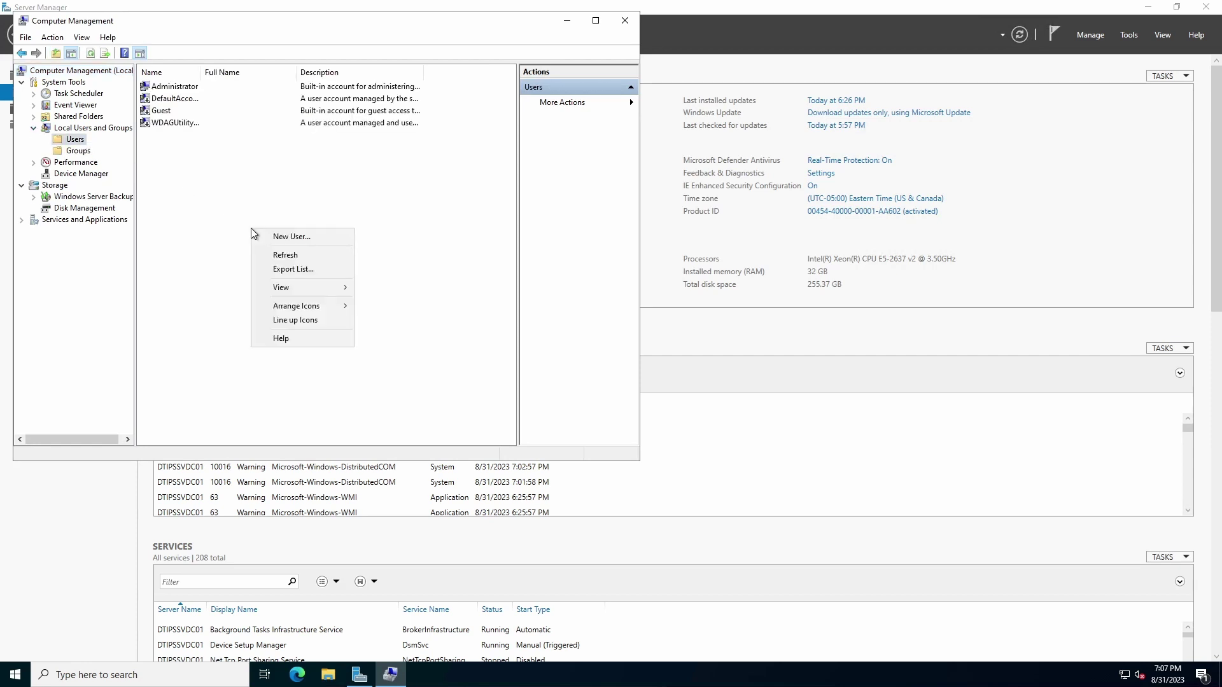
# Enter the new user's name and password twice, with no forced change and password never expires
pyautogui.click(303, 238)
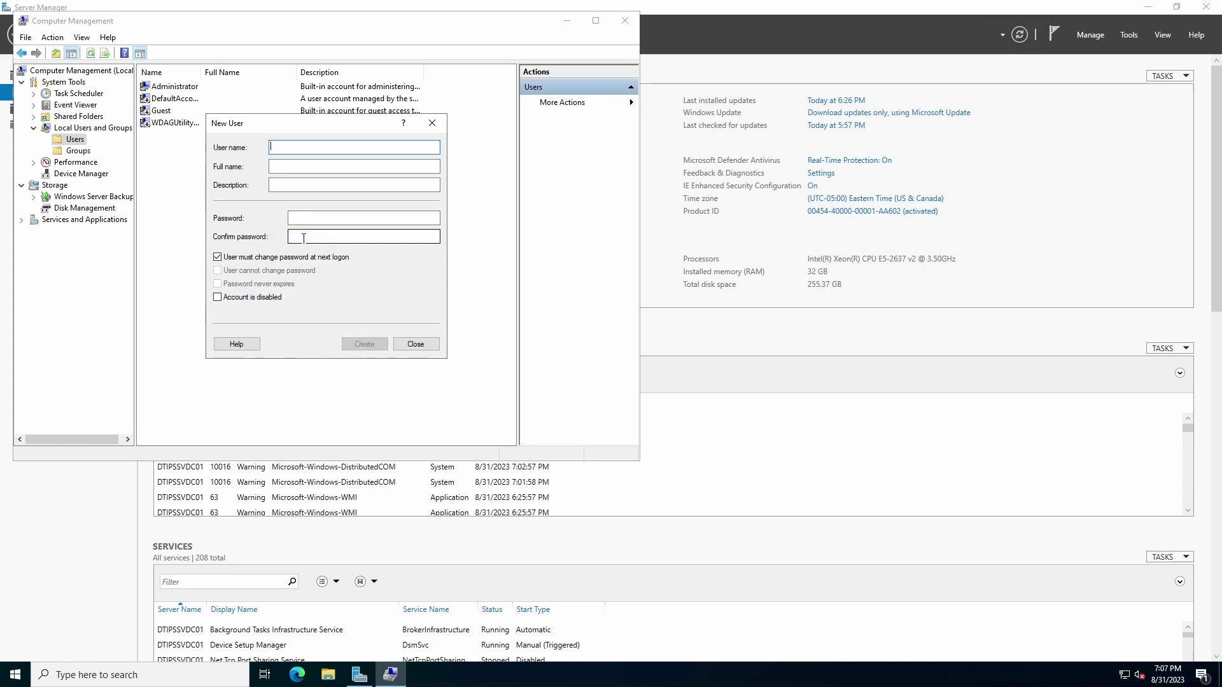
pyautogui.write('profes')
pyautogui.press('Tab')
pyautogui.press('Tab')
pyautogui.press('Tab')
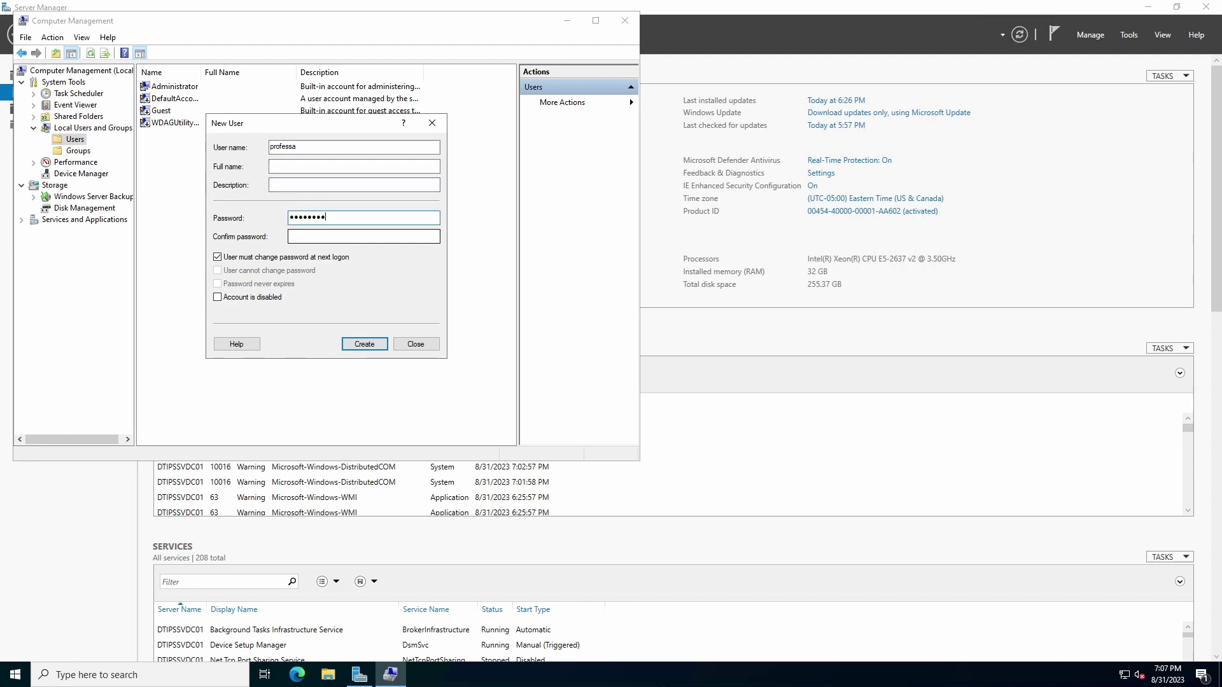
pyautogui.write('a')
pyautogui.press('Tab')
pyautogui.write('a')
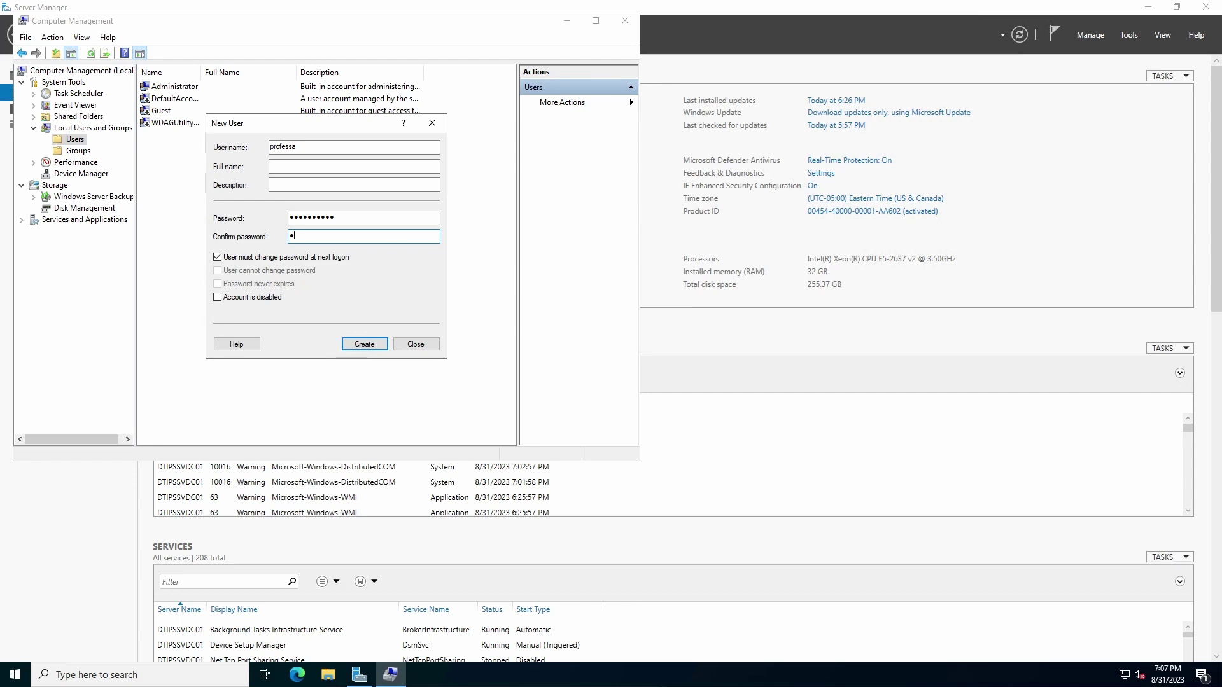
pyautogui.write('aaaaaaa')
pyautogui.click(283, 258)
pyautogui.click(275, 284)
# Create the user, then add it to the Administrators group from its Member Of tab
pyautogui.click(363, 345)
pyautogui.click(414, 344)
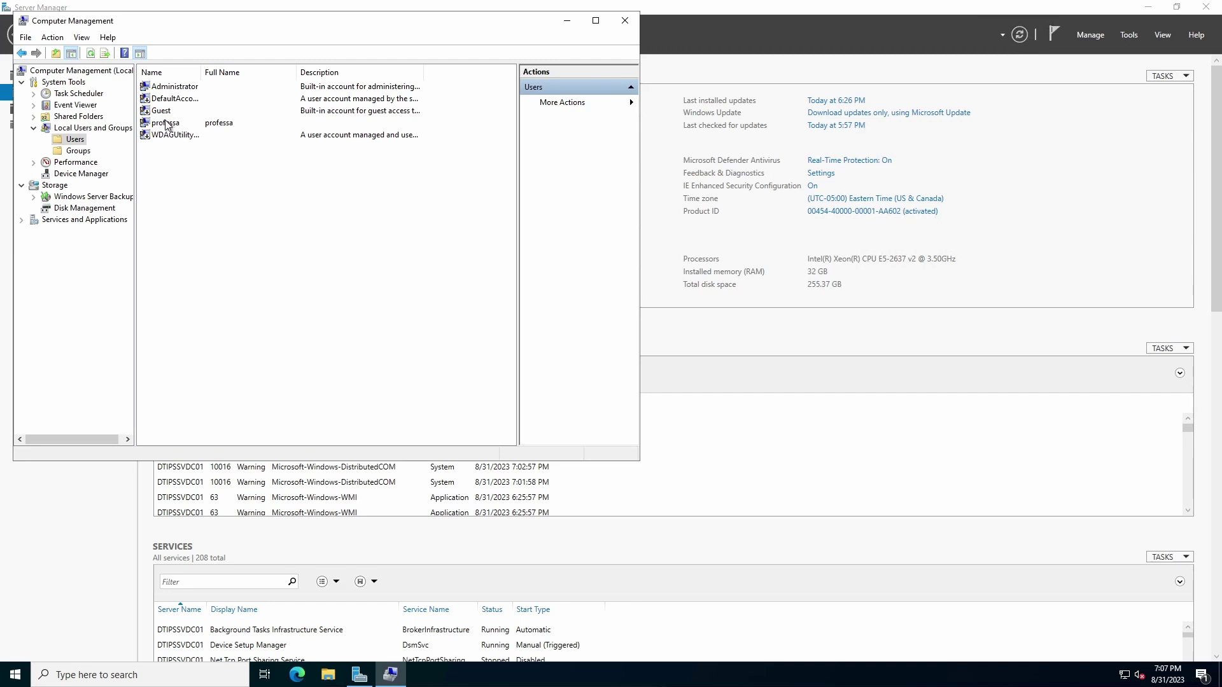
pyautogui.click(187, 126)
pyautogui.doubleClick(188, 126)
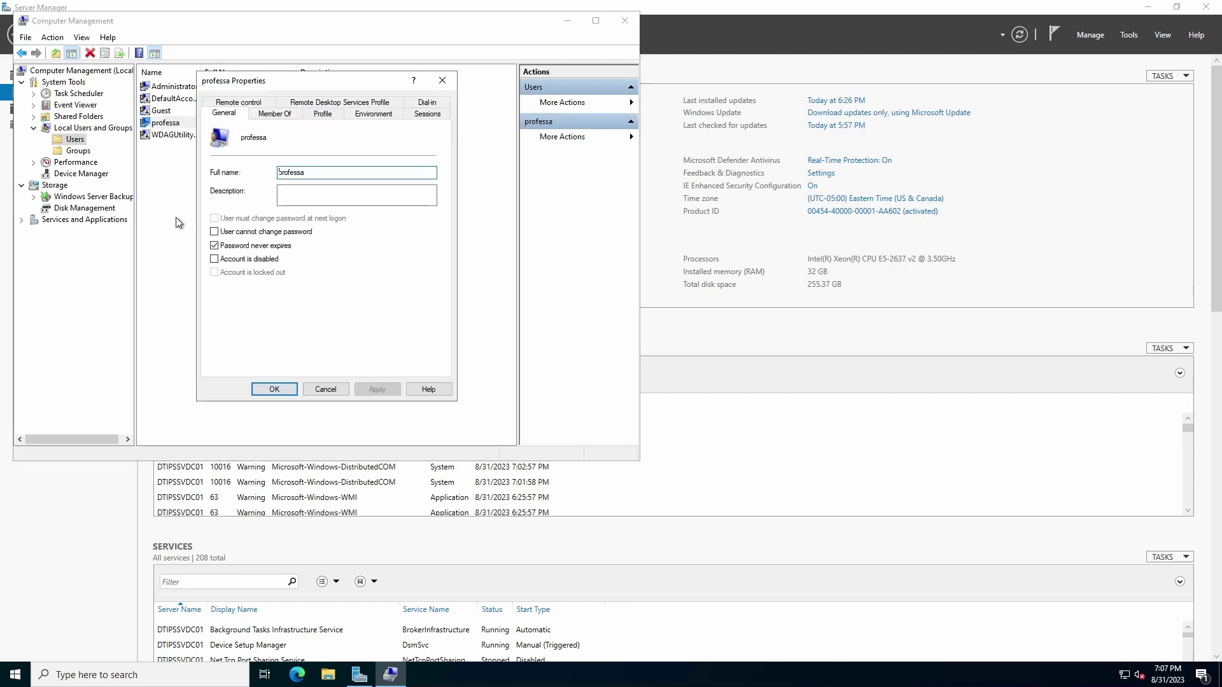
pyautogui.click(274, 114)
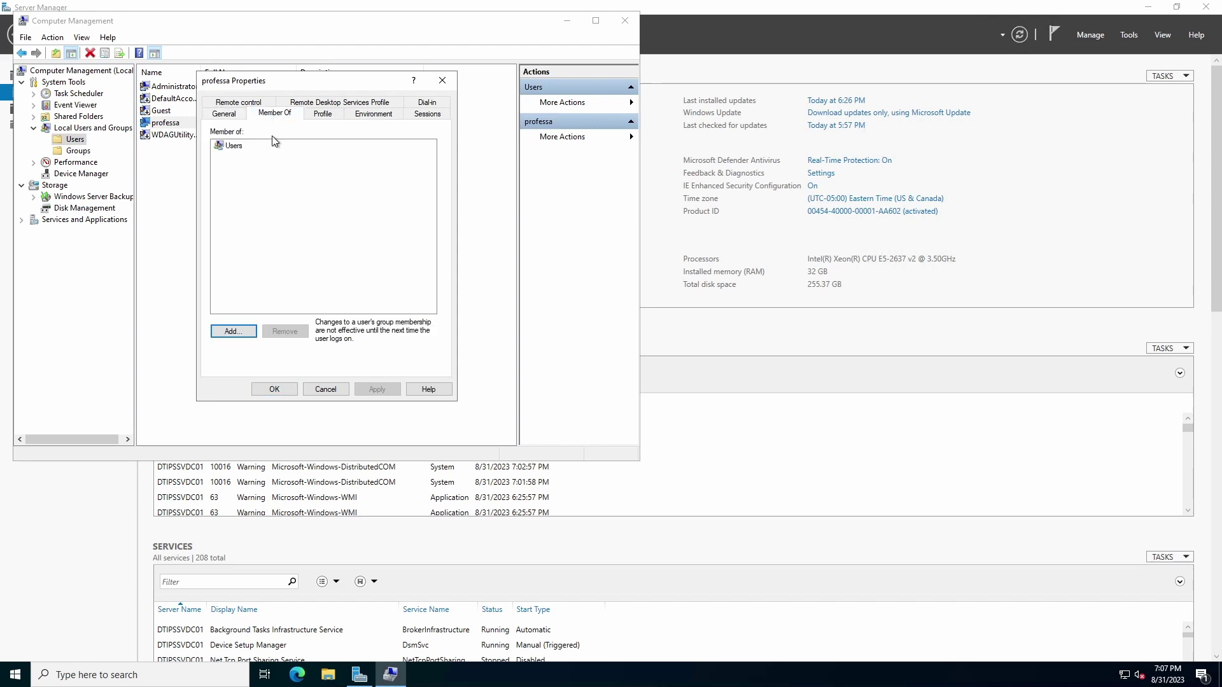
pyautogui.click(232, 331)
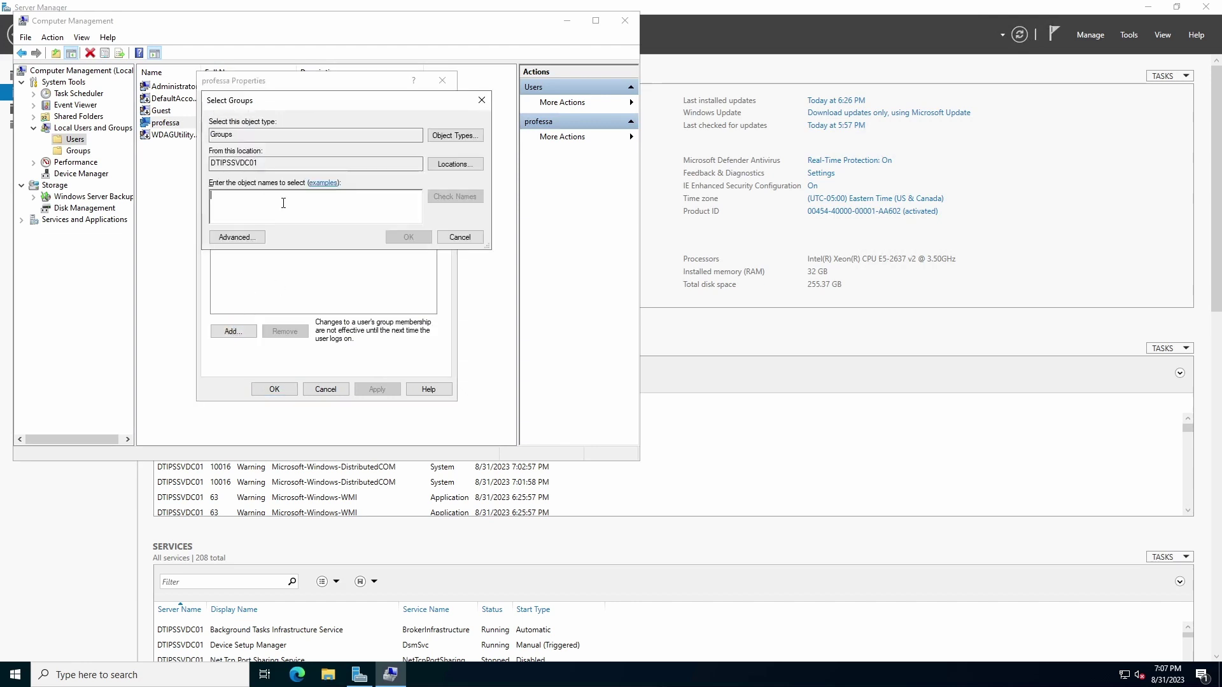
pyautogui.write('administrators')
pyautogui.click(446, 197)
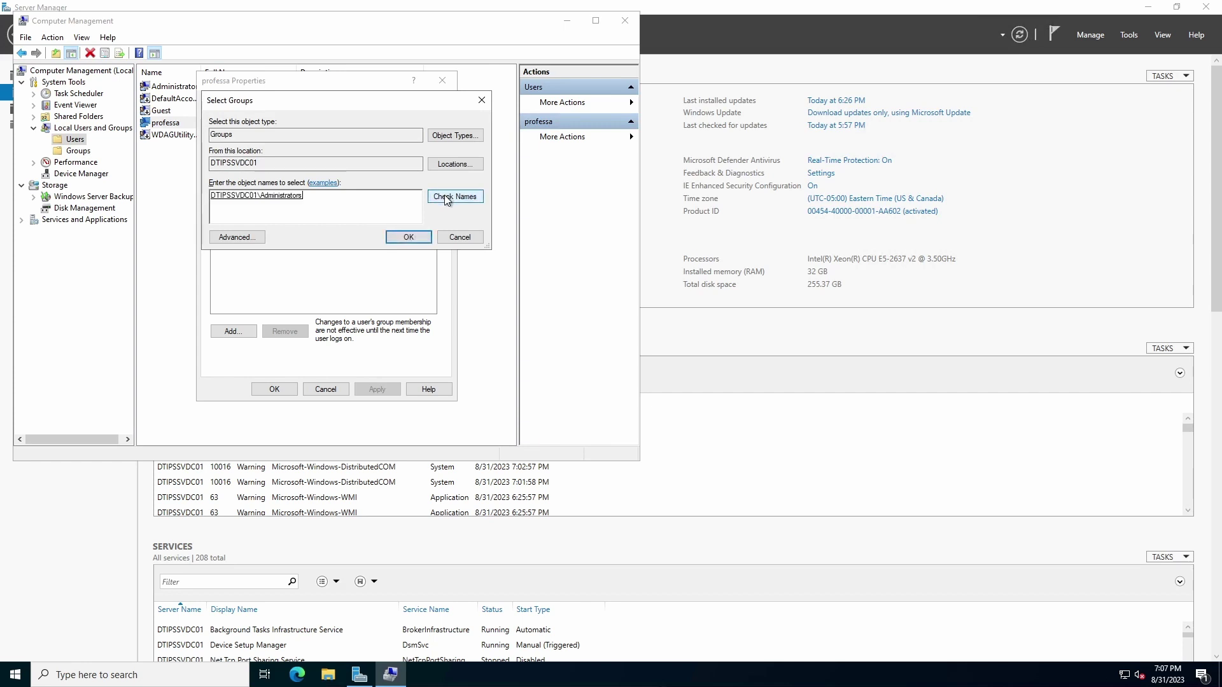
pyautogui.click(406, 236)
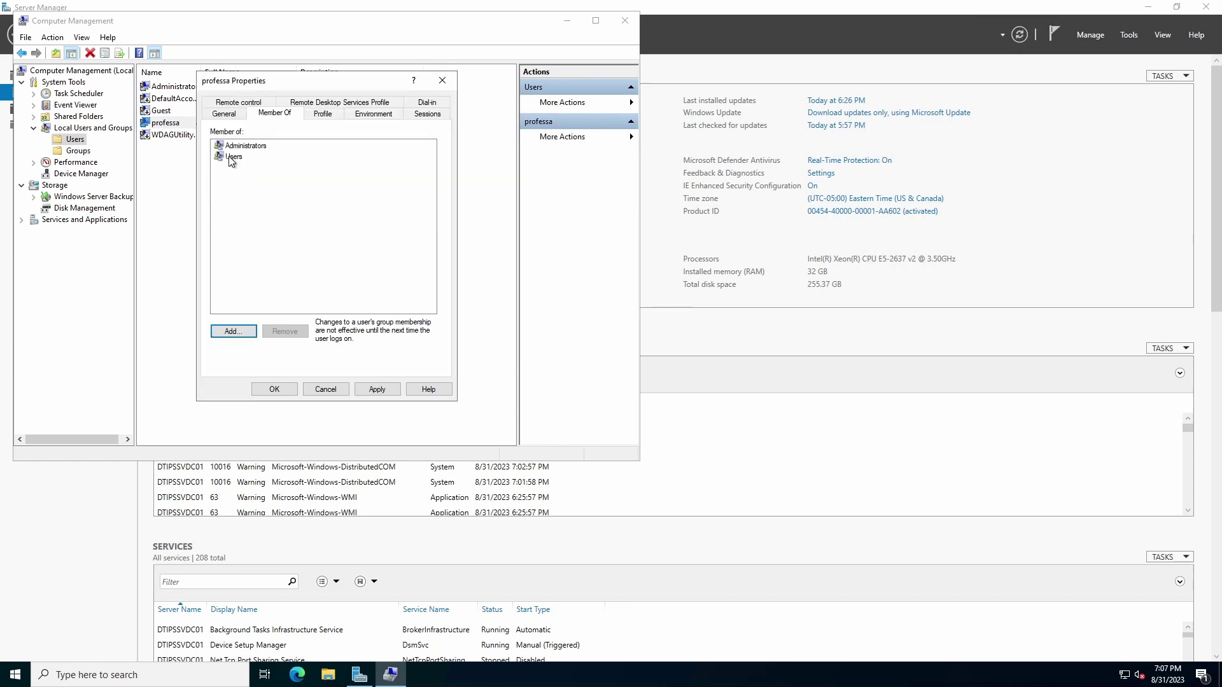
# Remove the account from the Users group and save the membership changes
pyautogui.click(232, 157)
pyautogui.click(285, 331)
pyautogui.click(375, 393)
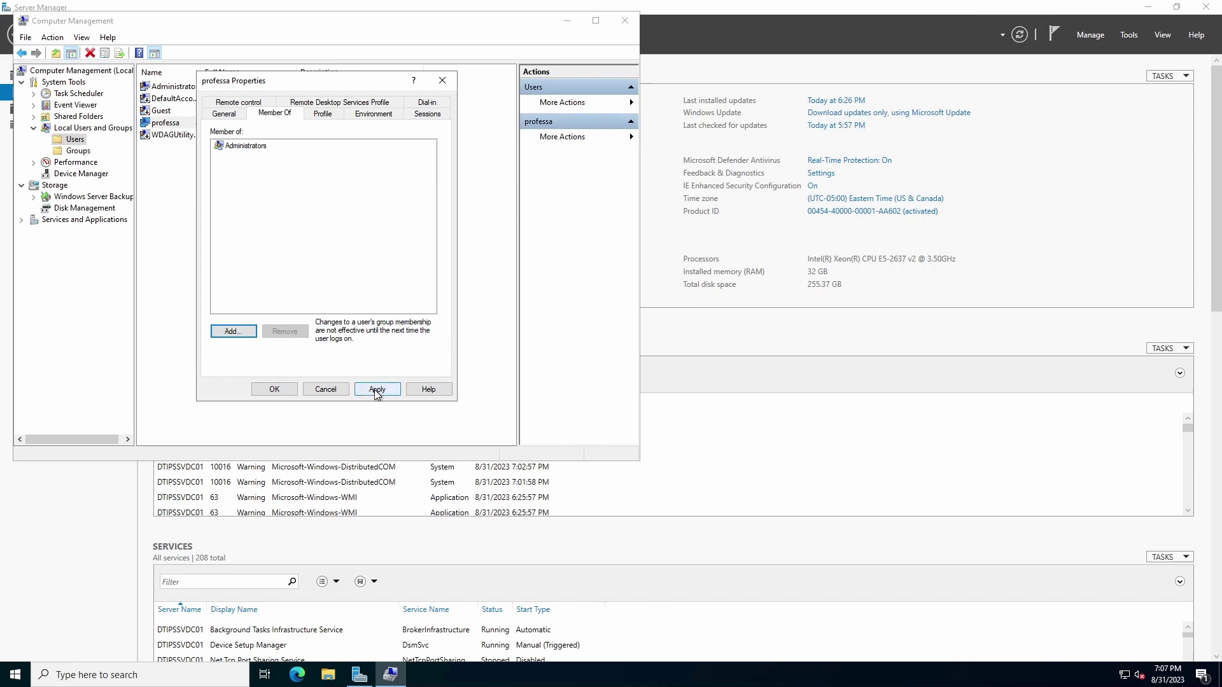
pyautogui.click(285, 390)
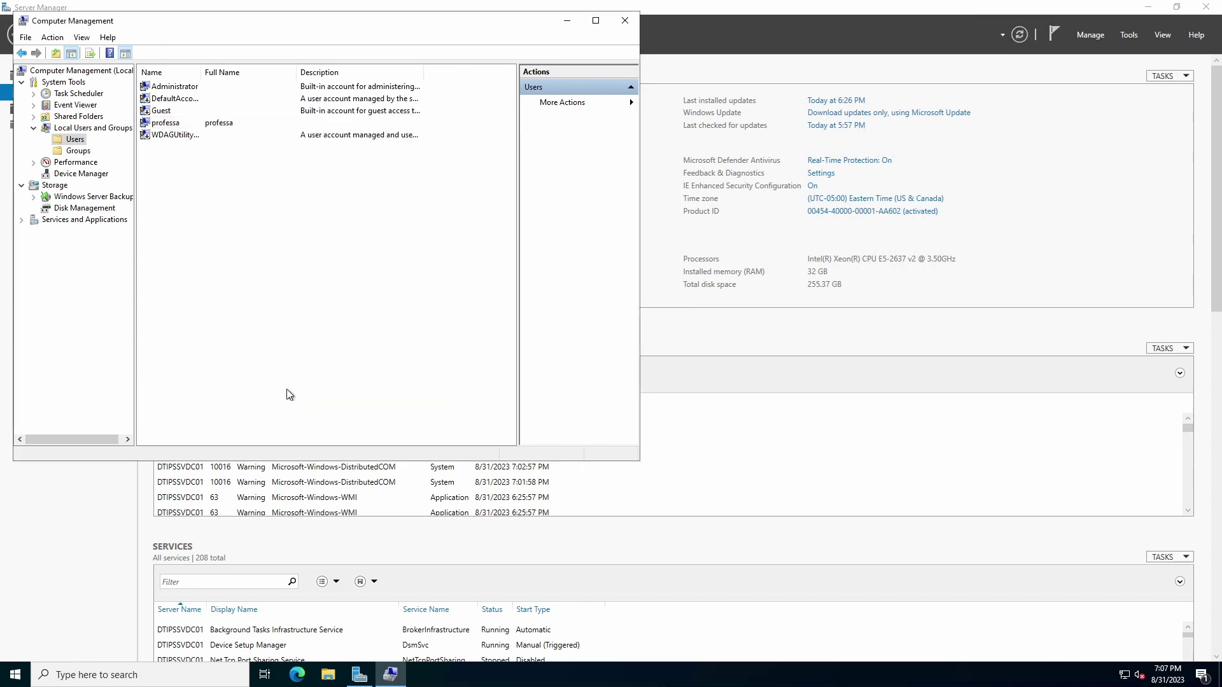
# Close Computer Management and Server Manager, sign out, and sign in with the new admin's password
pyautogui.click(624, 22)
pyautogui.click(1207, 8)
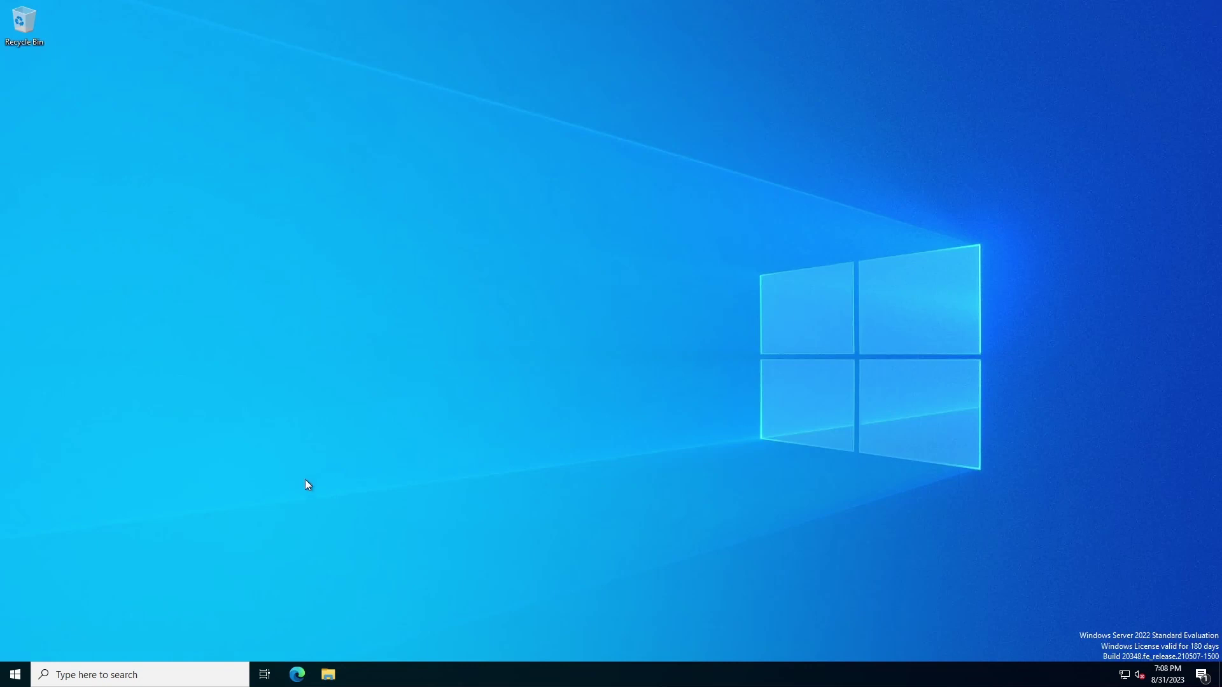
pyautogui.click(15, 675)
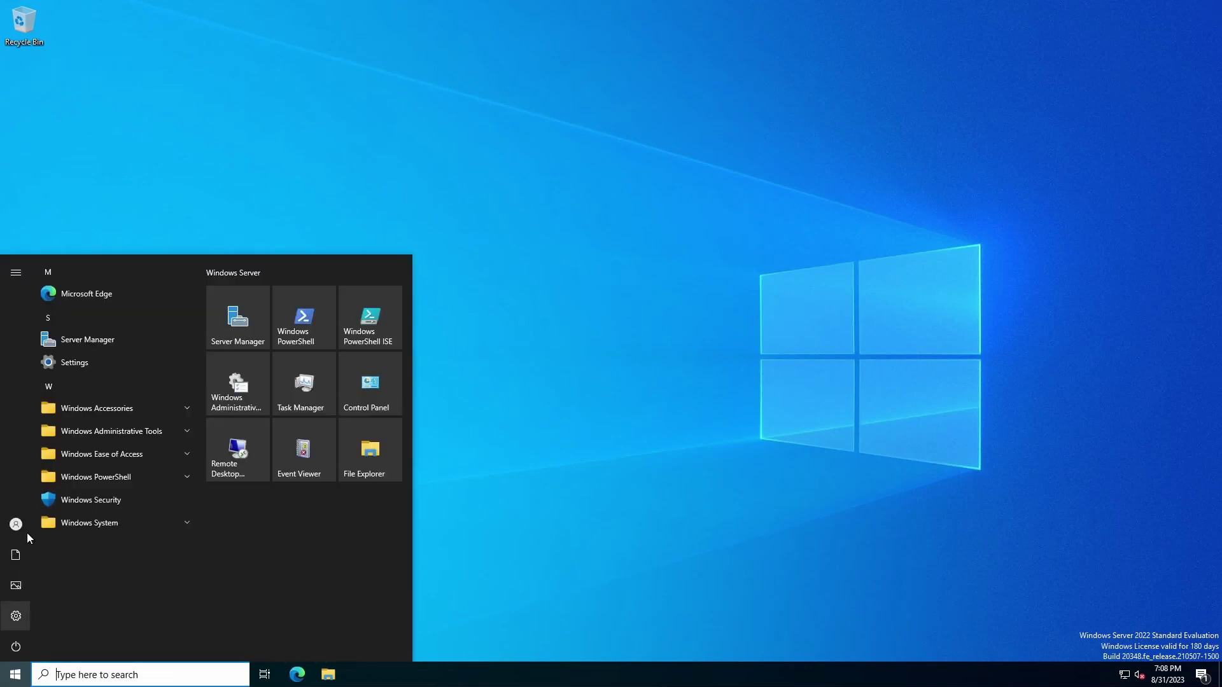
pyautogui.click(19, 524)
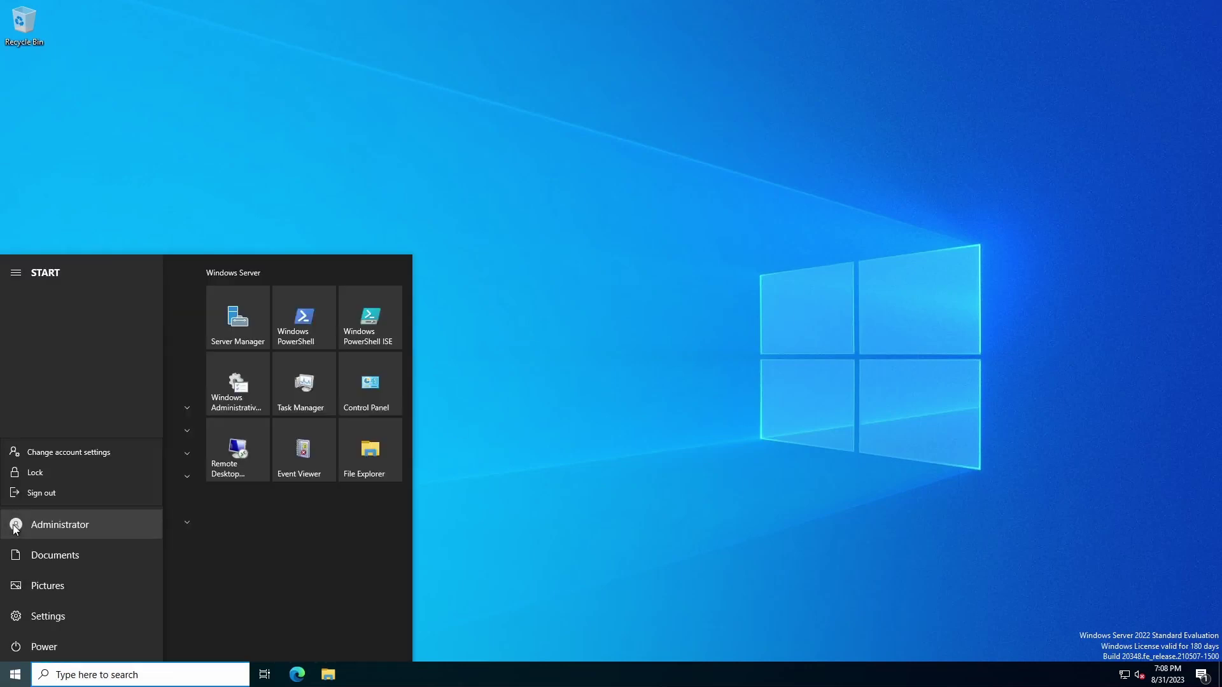
pyautogui.click(41, 494)
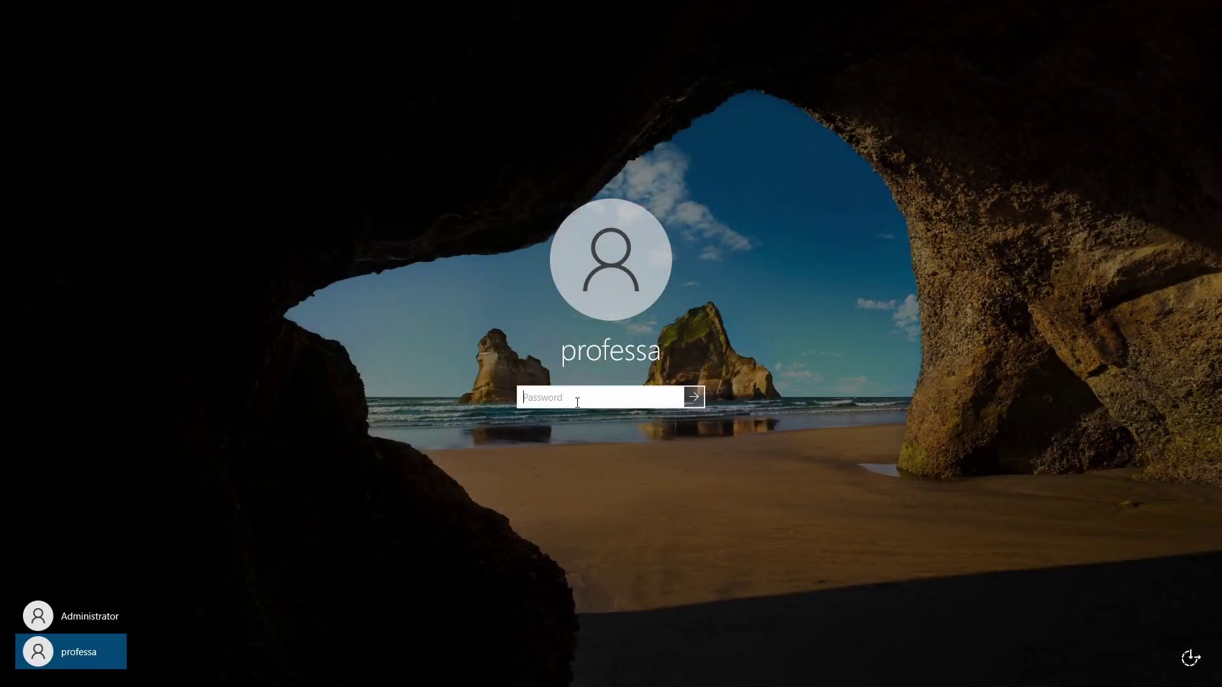
pyautogui.write('**********')
pyautogui.press('Return')
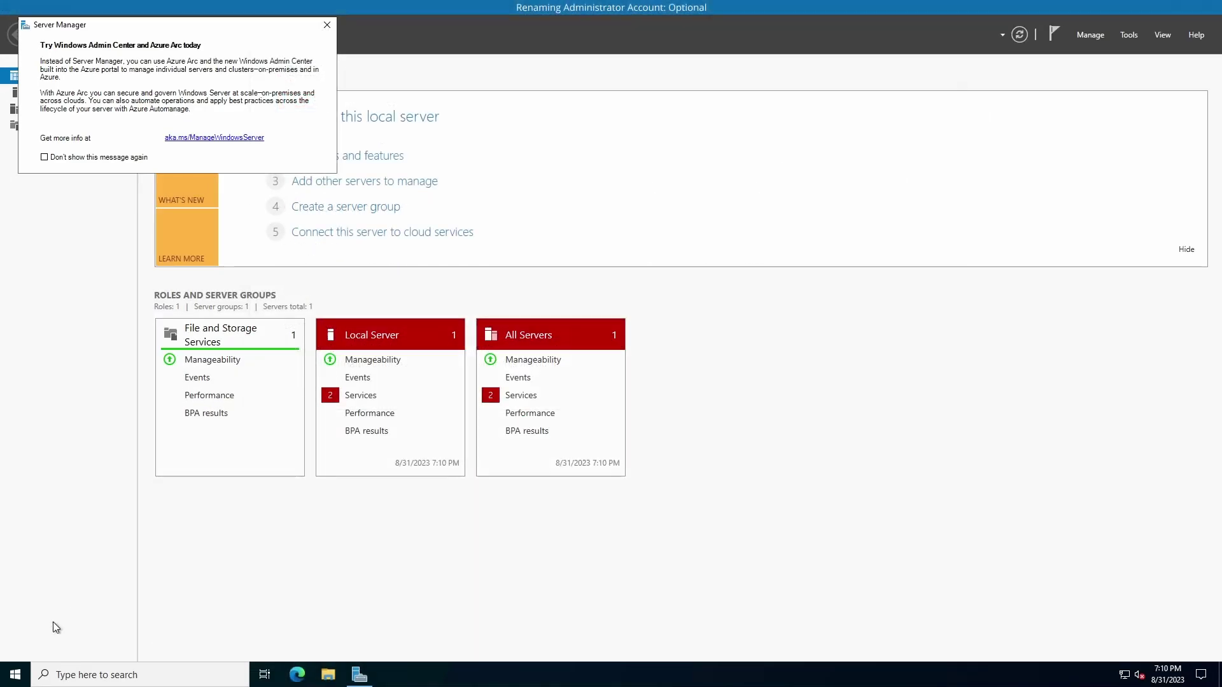
# Reopen Computer Management's Users list and save the Administrator account as disabled with a never-expiring password
pyautogui.rightClick(14, 676)
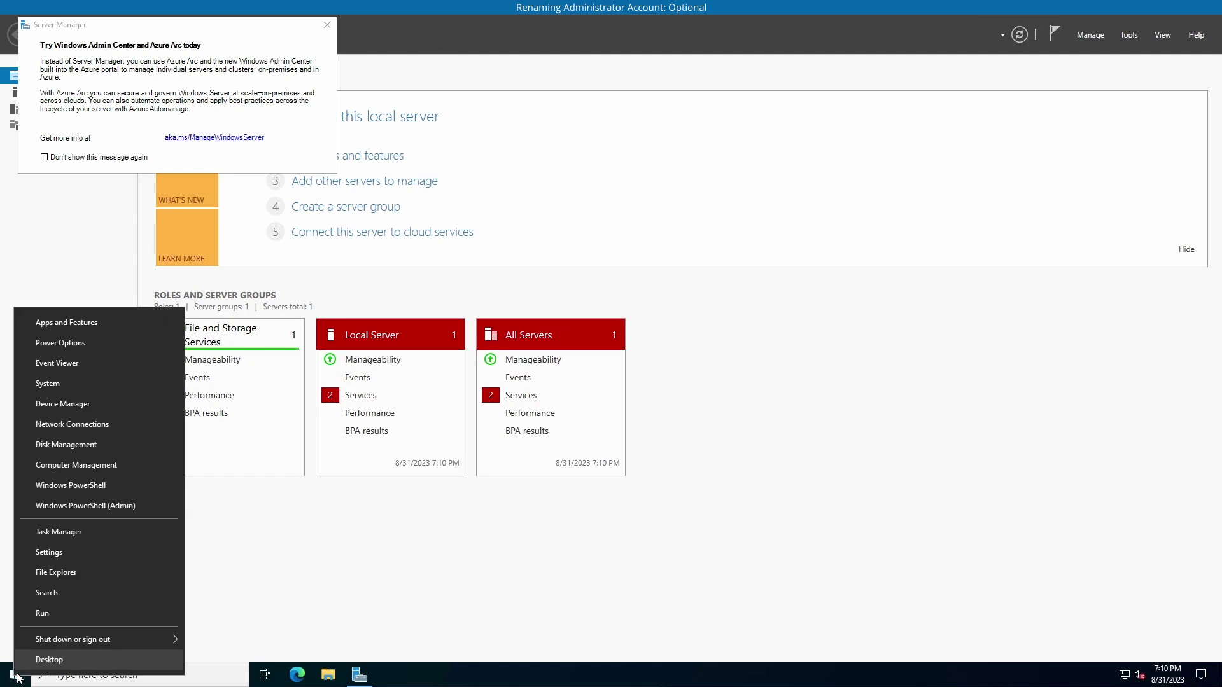
pyautogui.click(119, 467)
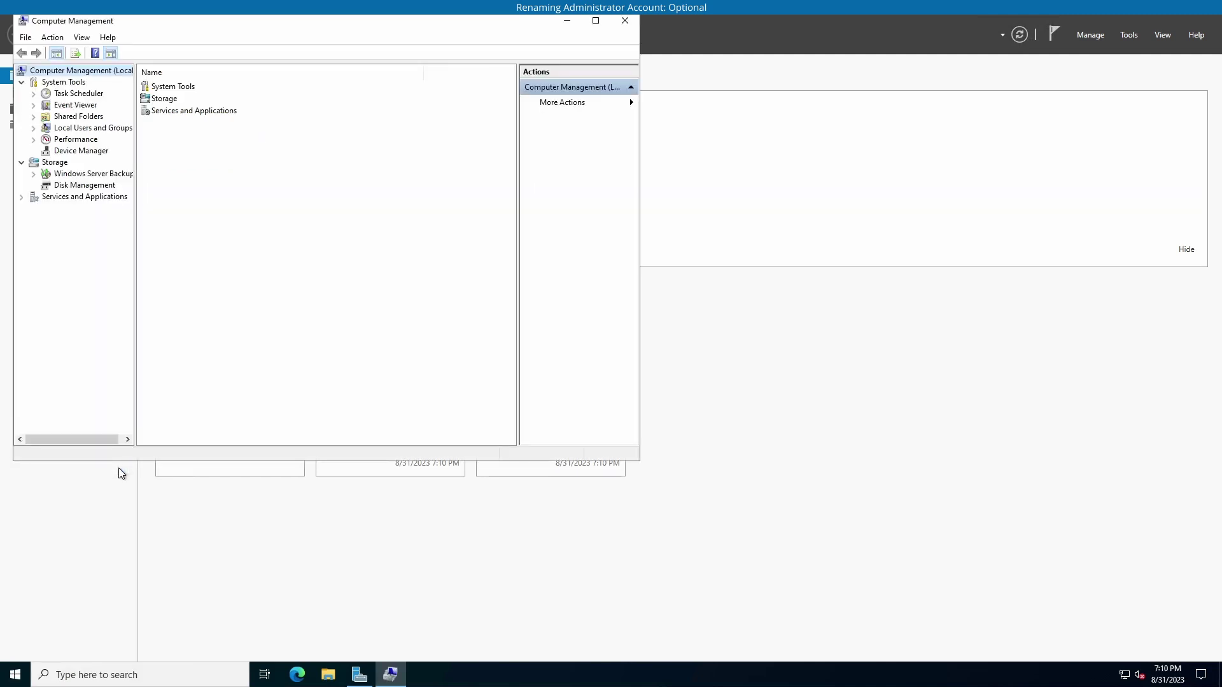
pyautogui.click(34, 128)
pyautogui.click(68, 141)
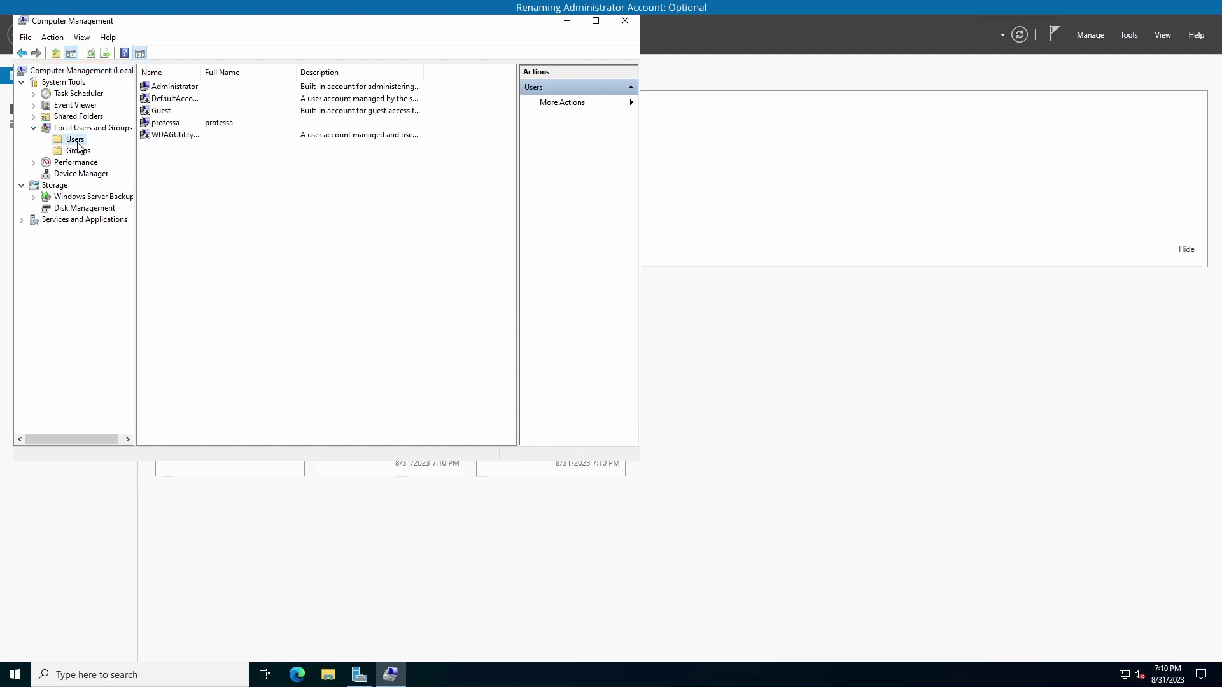
pyautogui.click(186, 88)
pyautogui.doubleClick(186, 88)
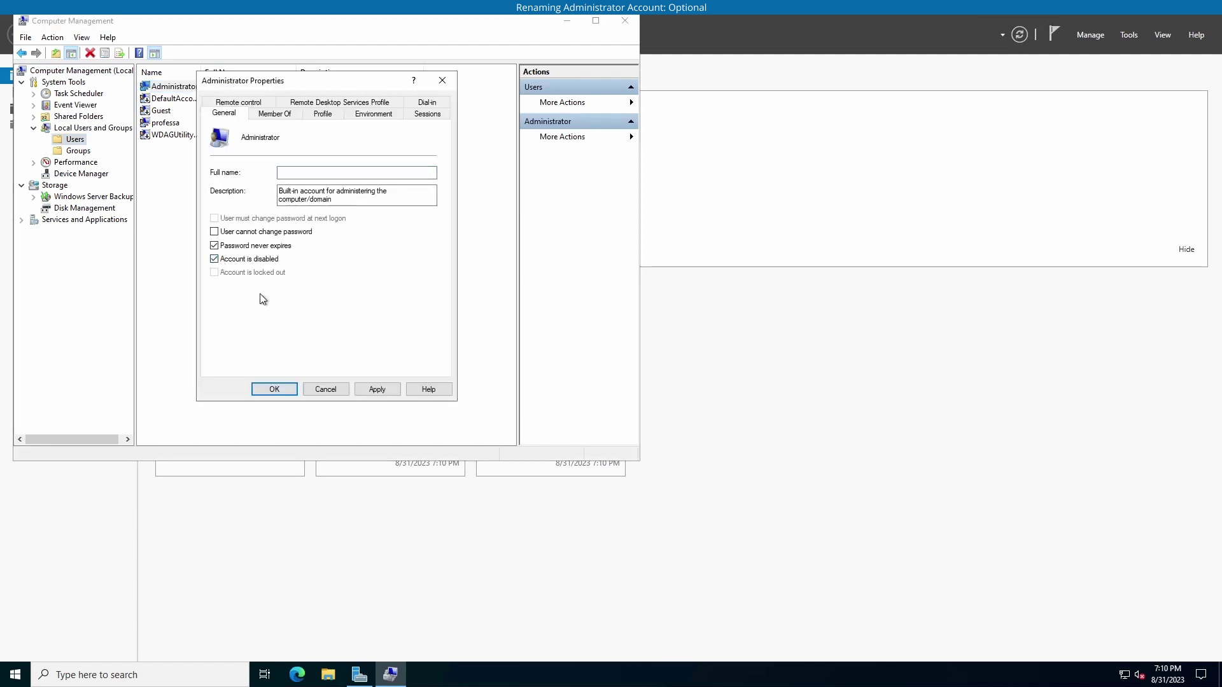
pyautogui.click(278, 389)
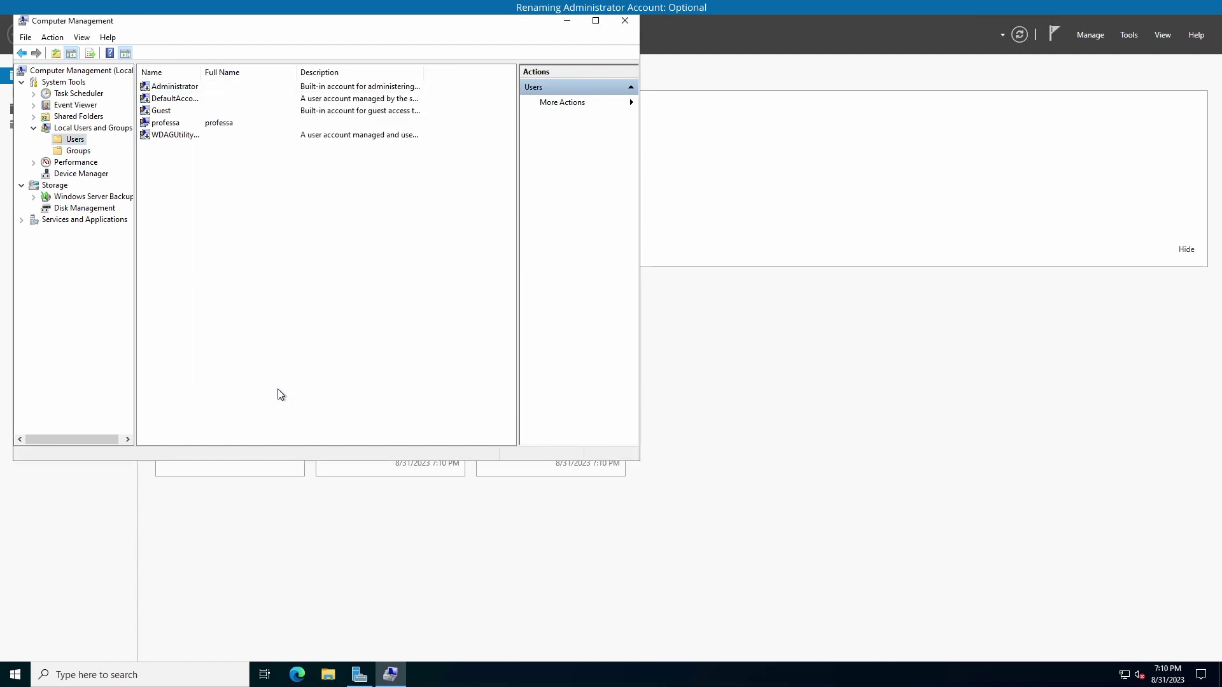
# Reset the built-in Administrator's password by pasting the new password and its confirmation
pyautogui.rightClick(182, 89)
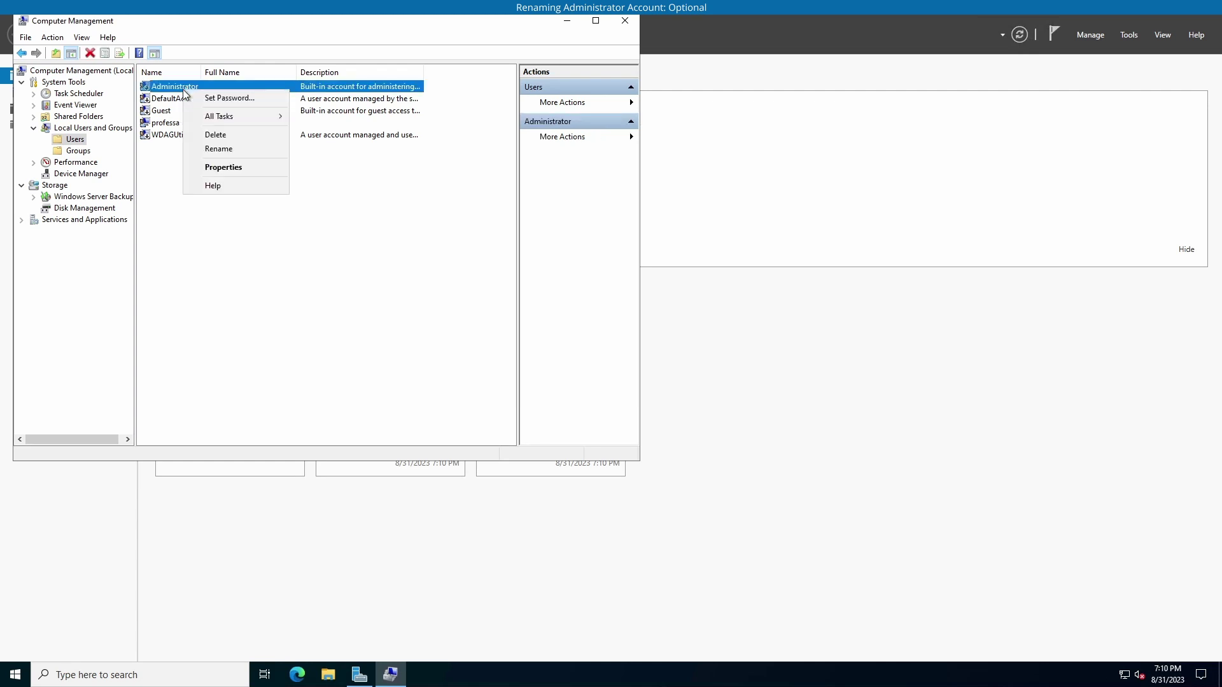
pyautogui.click(216, 100)
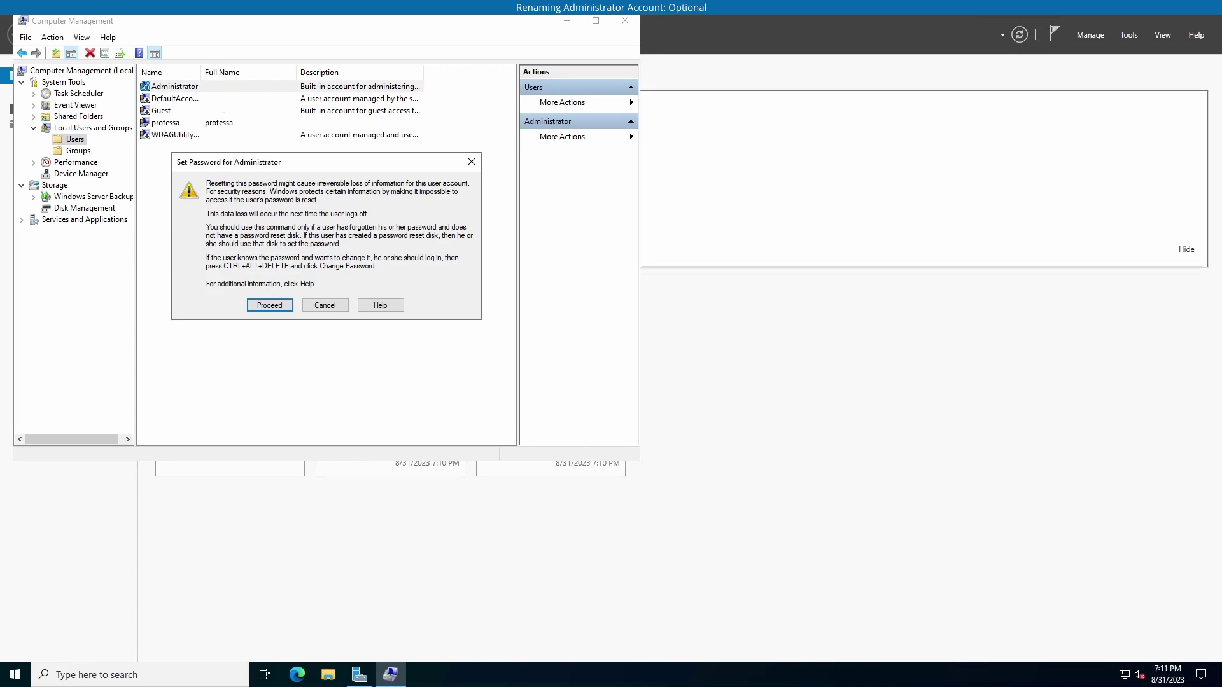
pyautogui.click(274, 305)
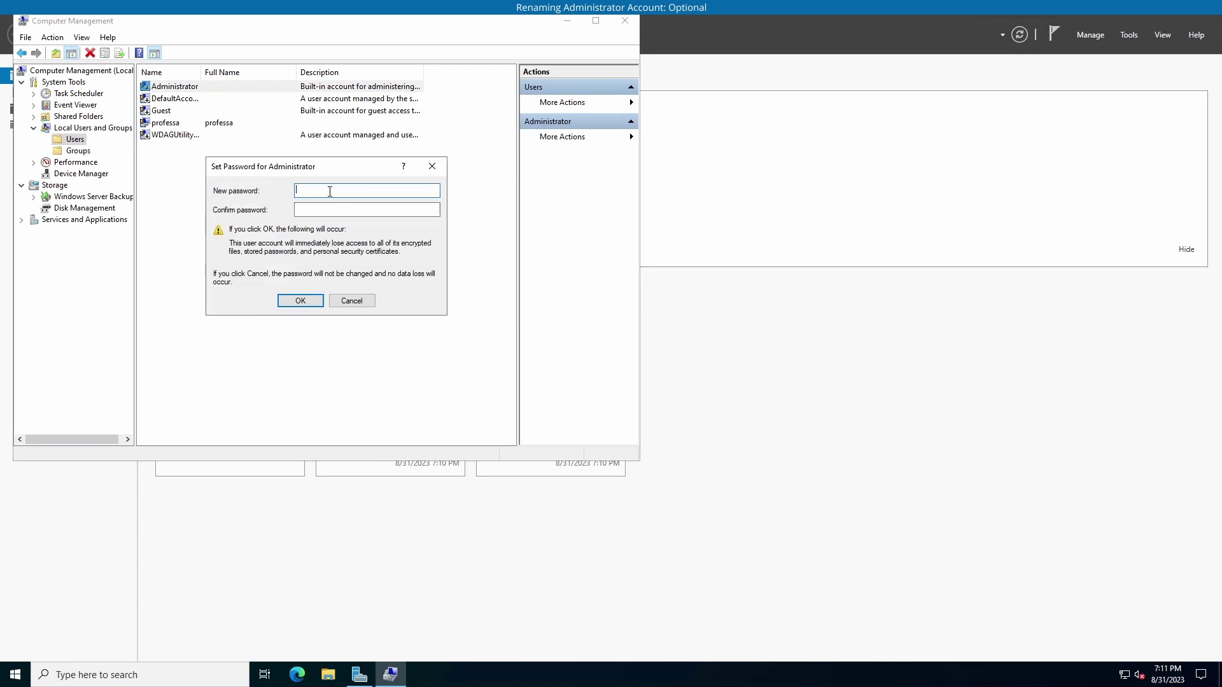
pyautogui.hotkey('ctrl', 'v')
pyautogui.press('Tab')
pyautogui.hotkey('ctrl', 'v')
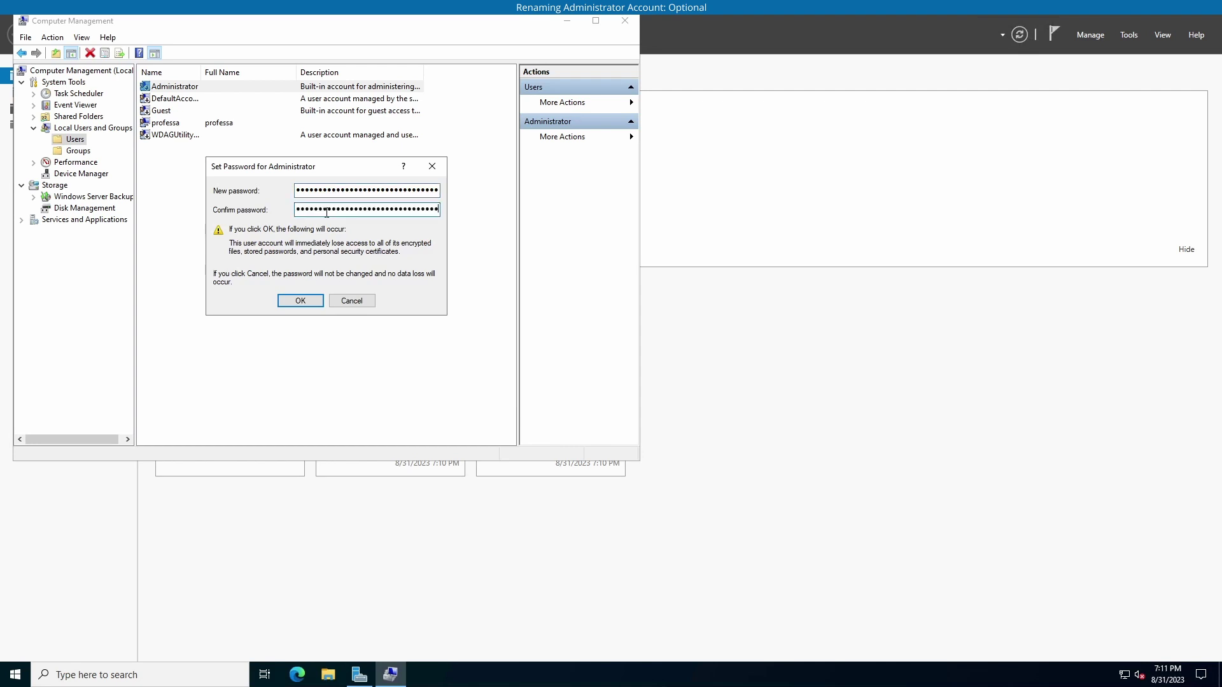
pyautogui.click(311, 299)
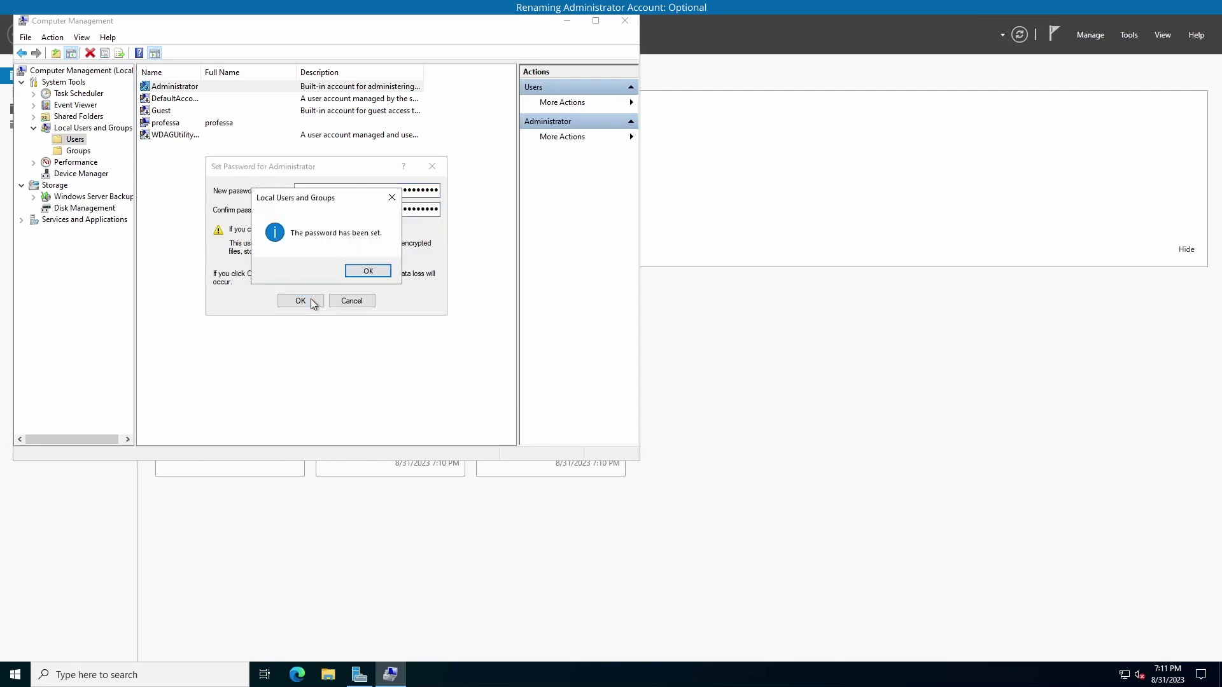
pyautogui.click(370, 272)
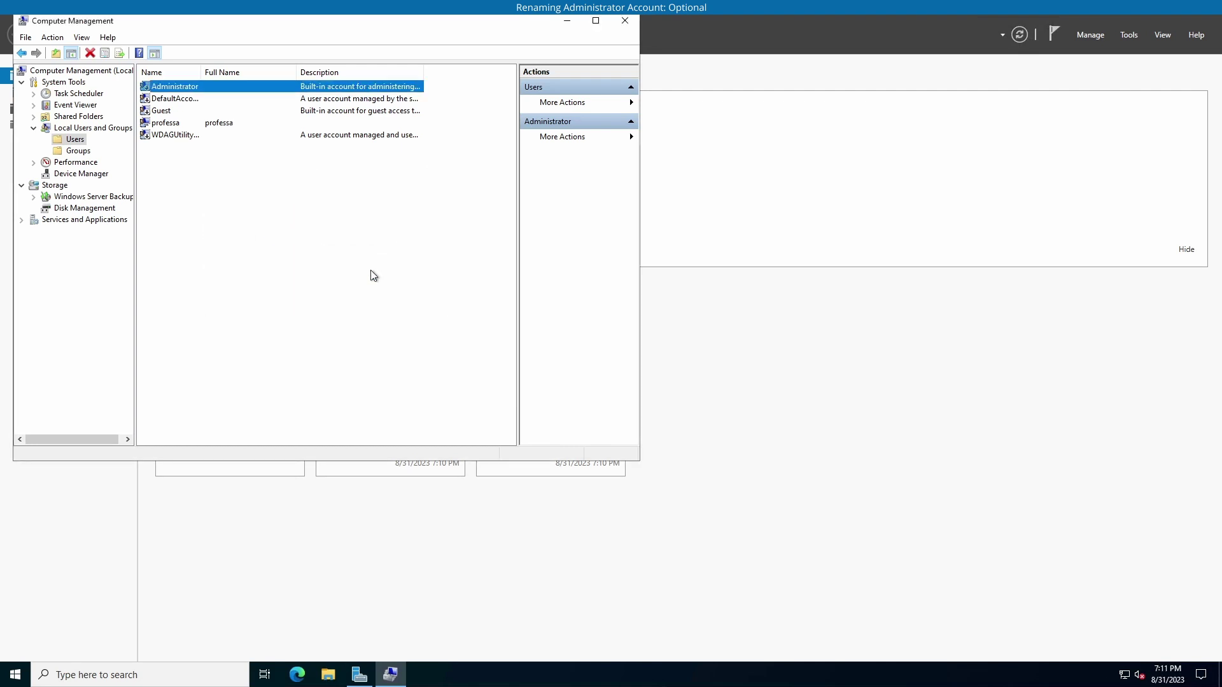
# Rename the Administrator account to zzAdministrator(DNU)
pyautogui.rightClick(183, 90)
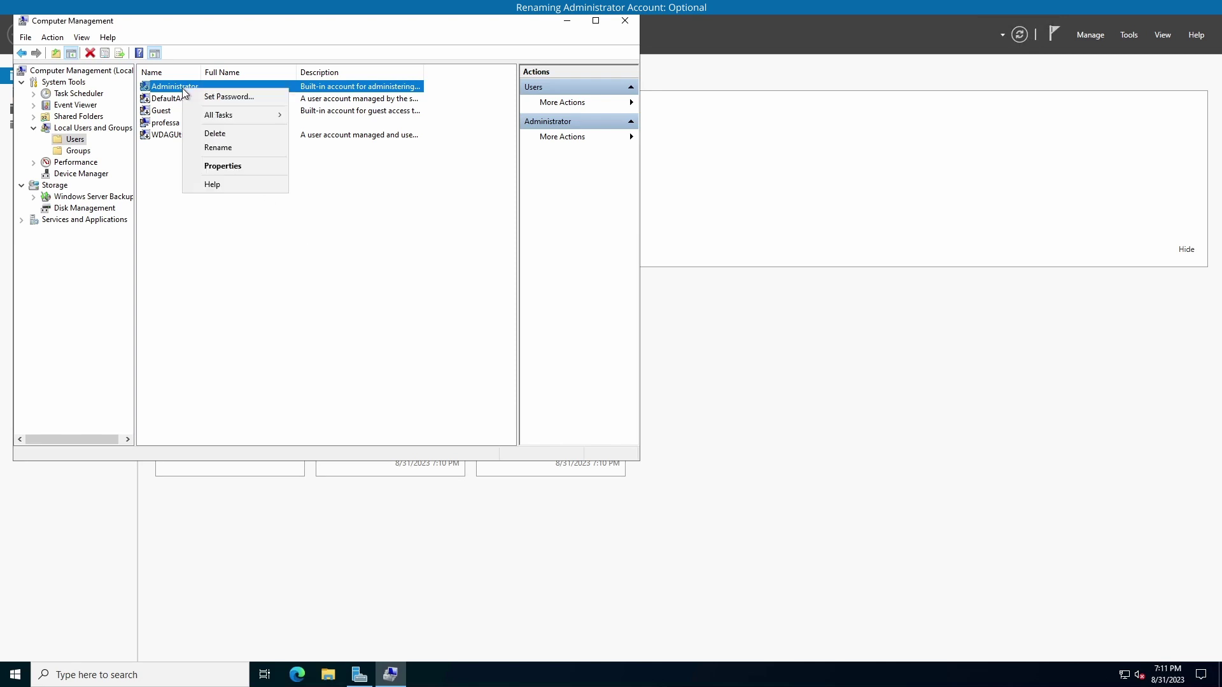
pyautogui.click(216, 147)
pyautogui.write('zzAdministrator(DNU)')
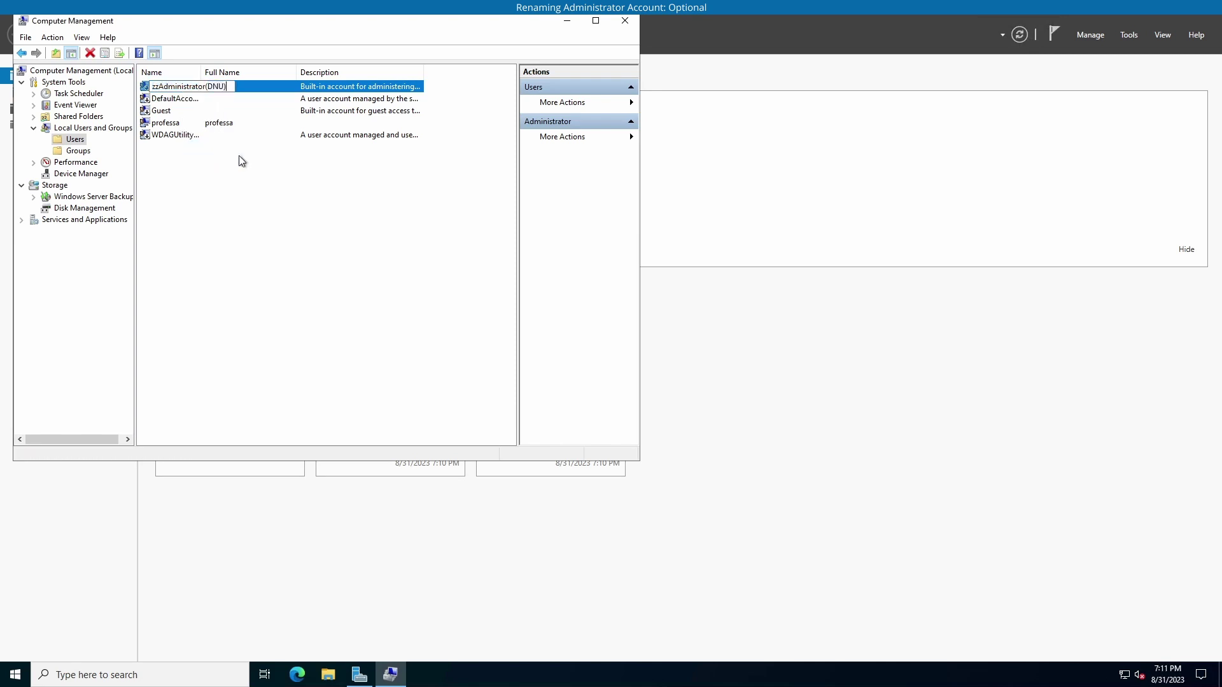
pyautogui.press('Return')
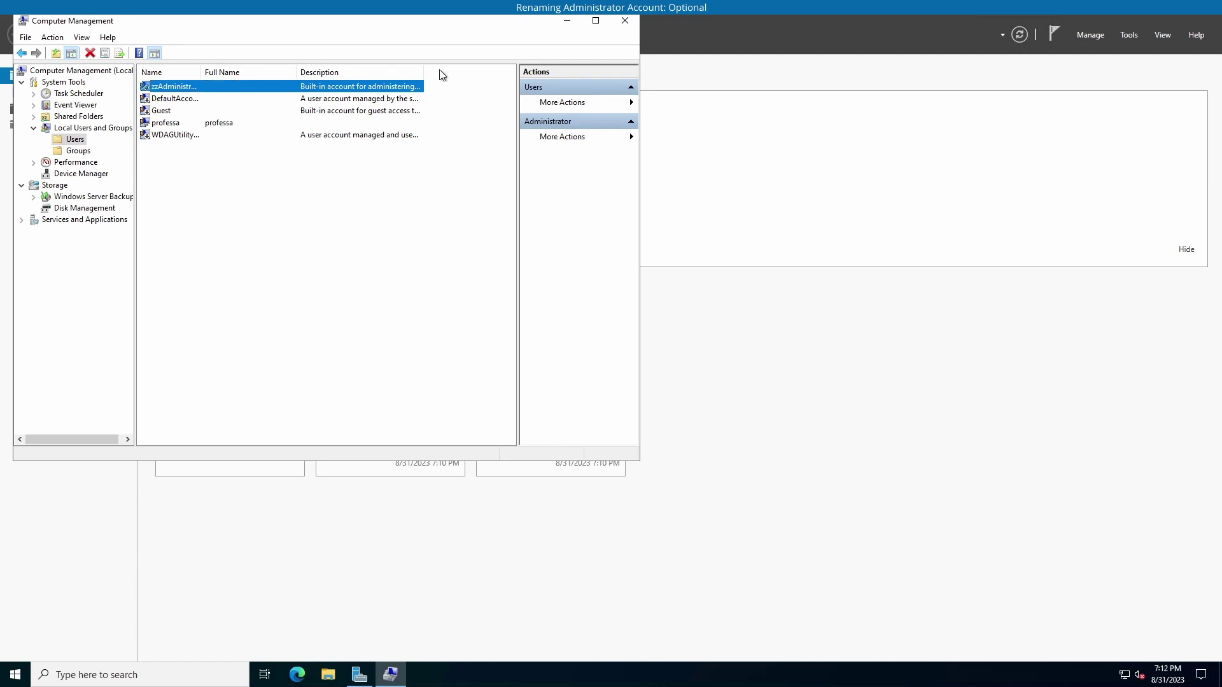
# Close Computer Management, dismiss the Windows Admin Center notice, and show Local Server properties
pyautogui.click(626, 22)
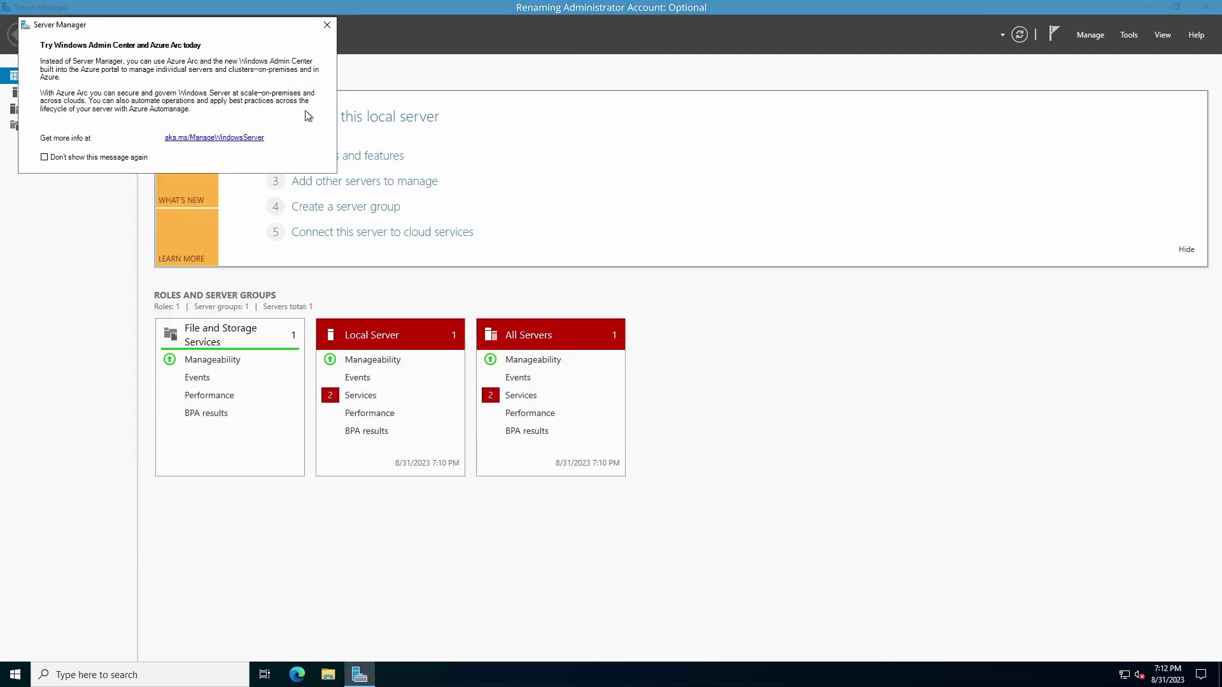
pyautogui.click(325, 25)
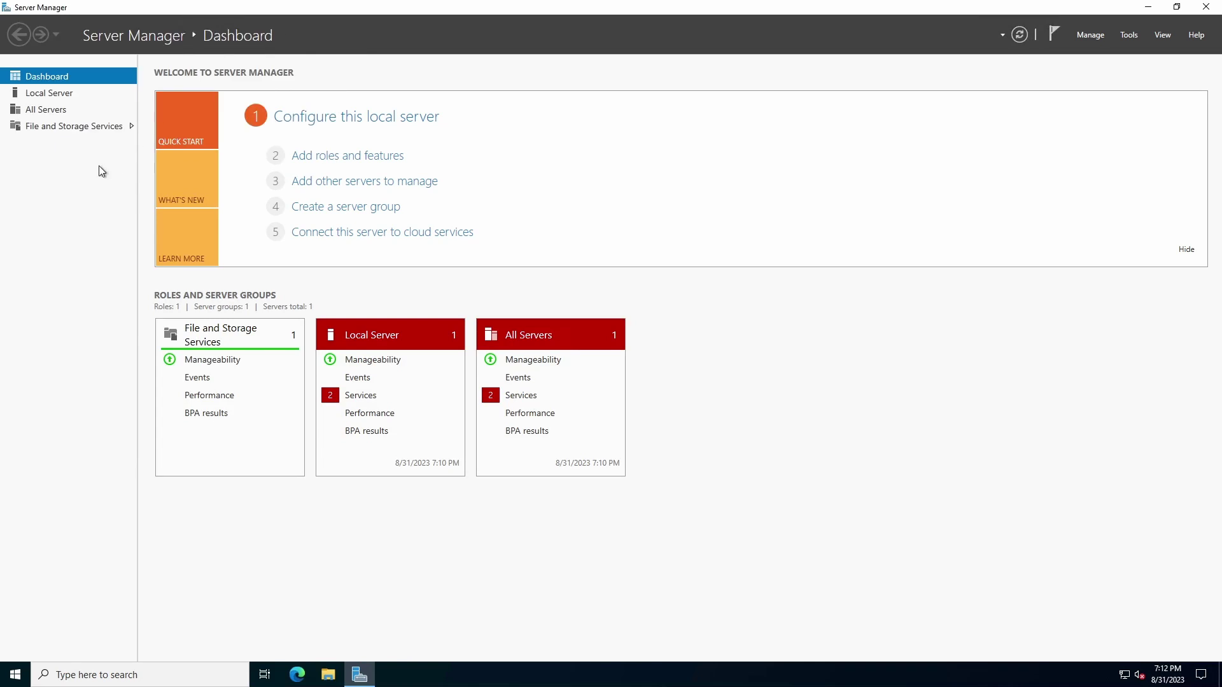
pyautogui.click(58, 94)
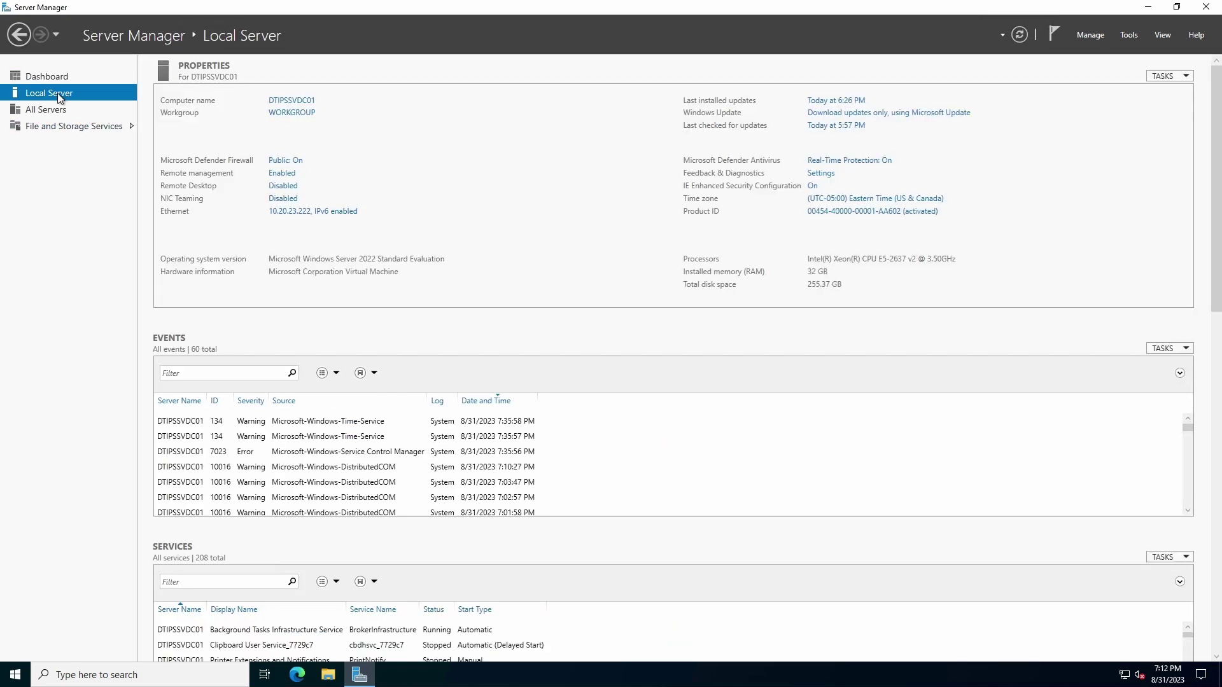
# Allow remote connections in the Remote Desktop settings, save them, and refresh the properties
pyautogui.click(280, 186)
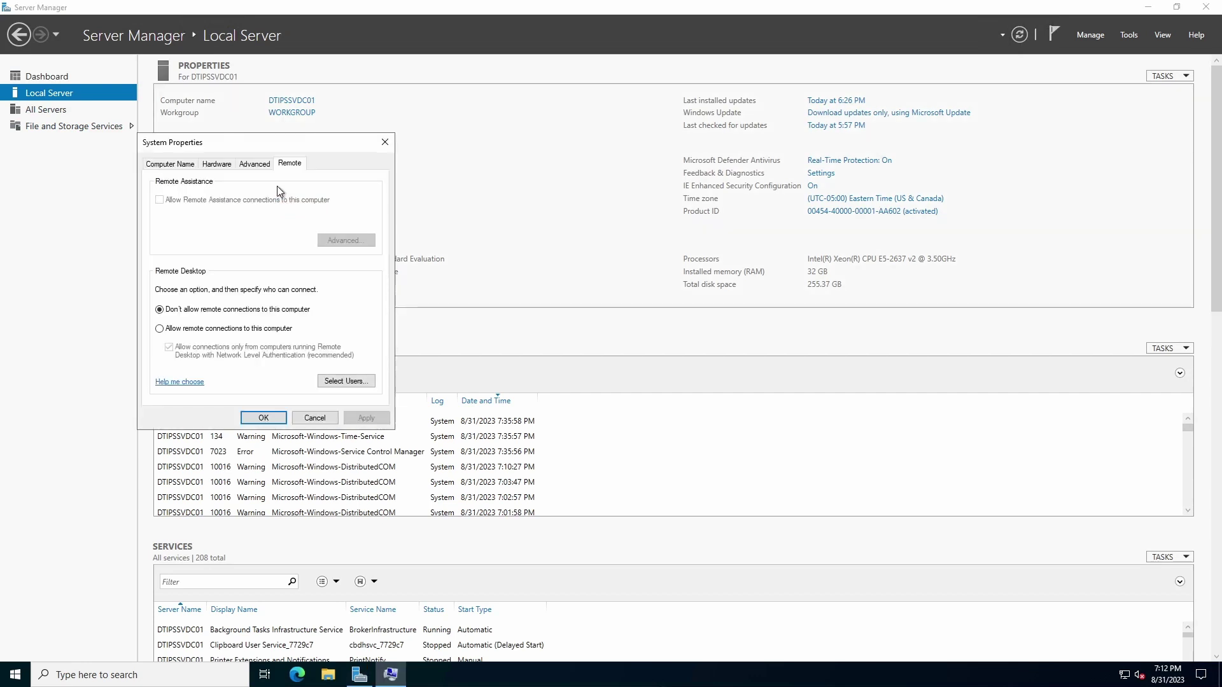
pyautogui.click(216, 328)
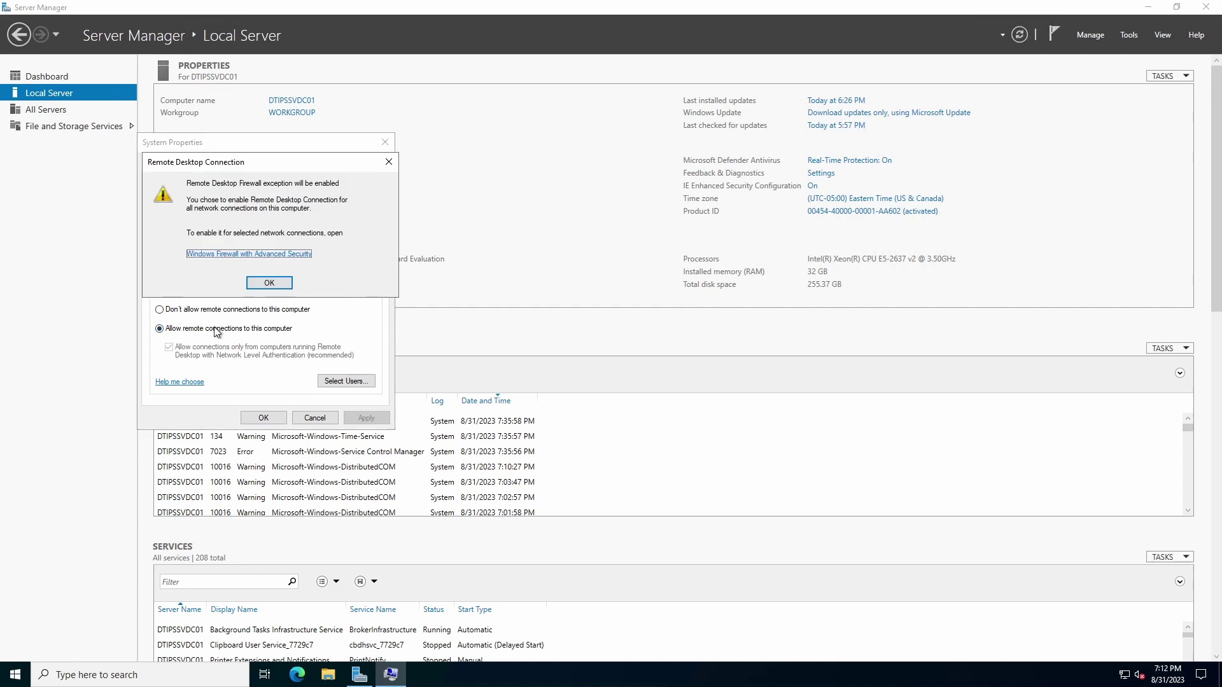
pyautogui.click(269, 283)
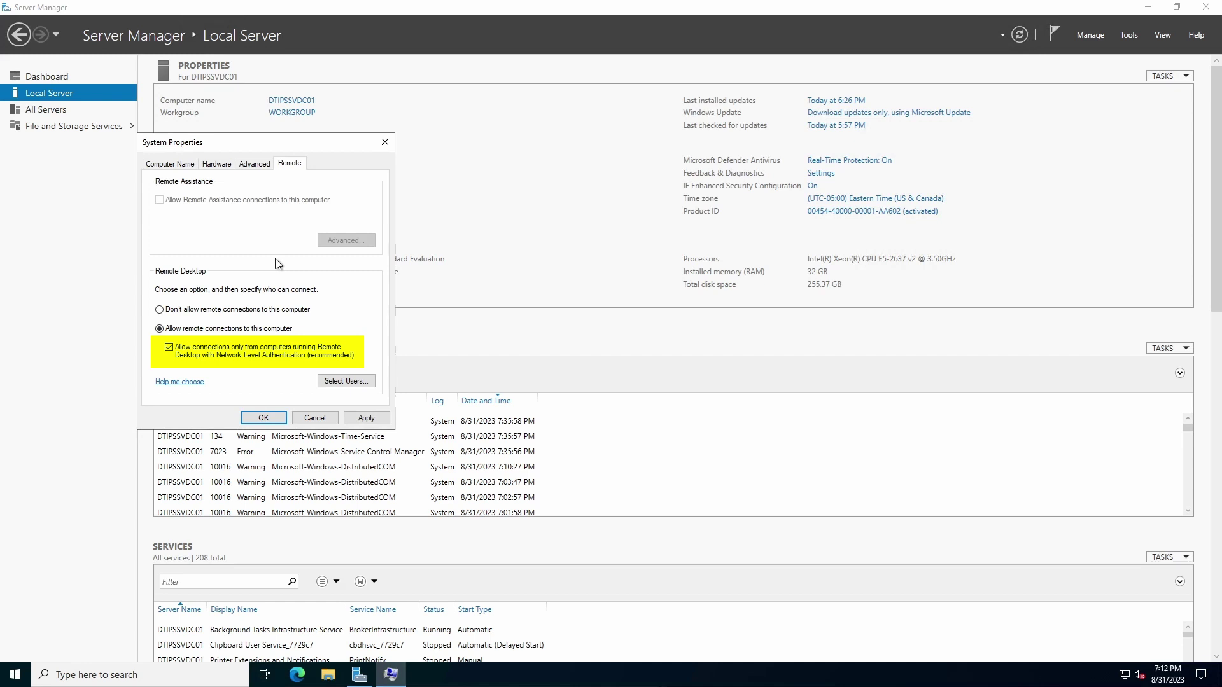
pyautogui.click(344, 381)
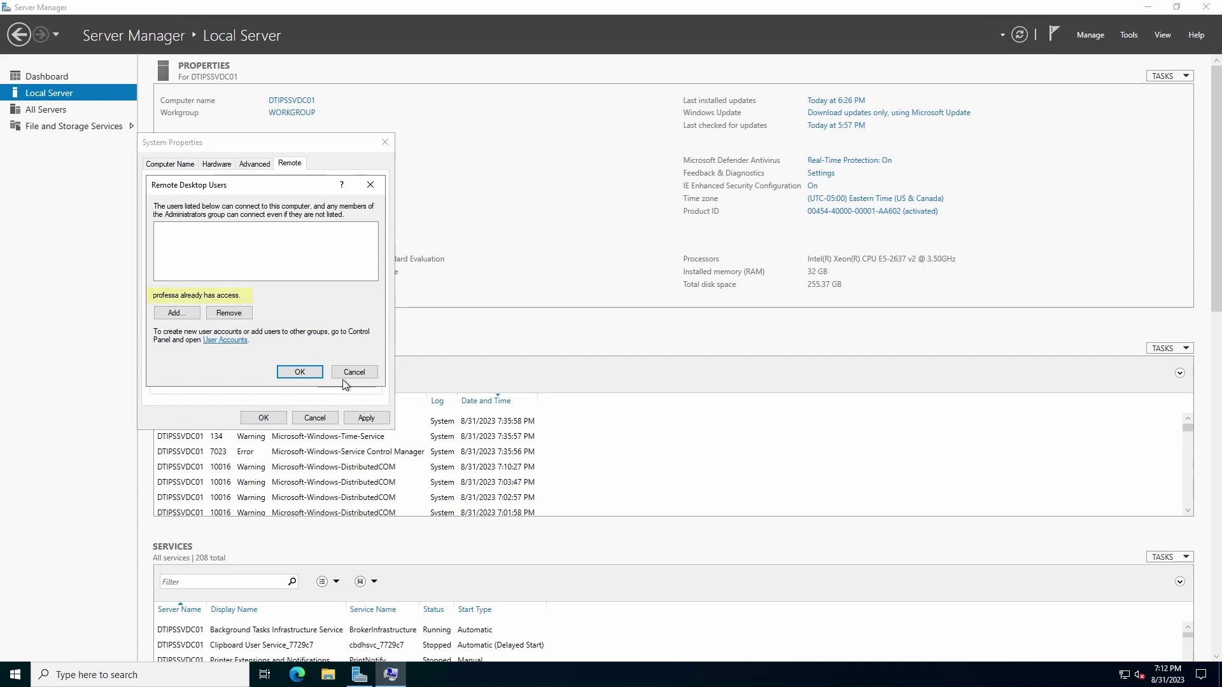
pyautogui.click(357, 375)
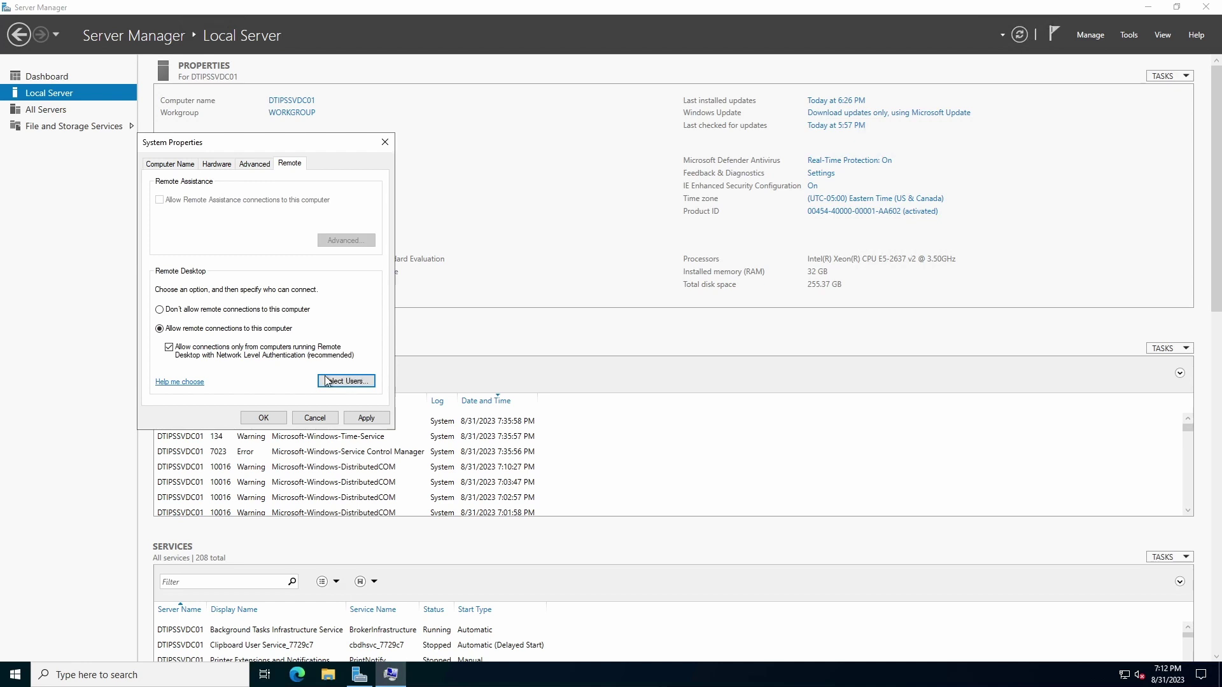
pyautogui.click(260, 417)
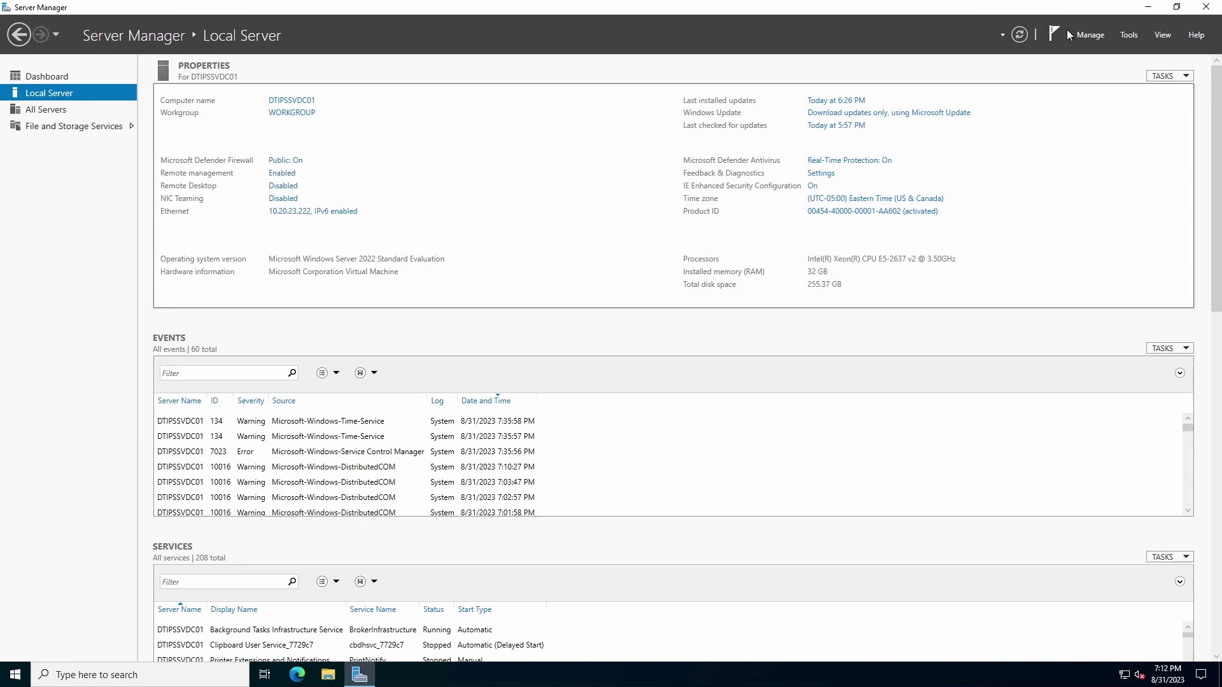
pyautogui.click(1020, 35)
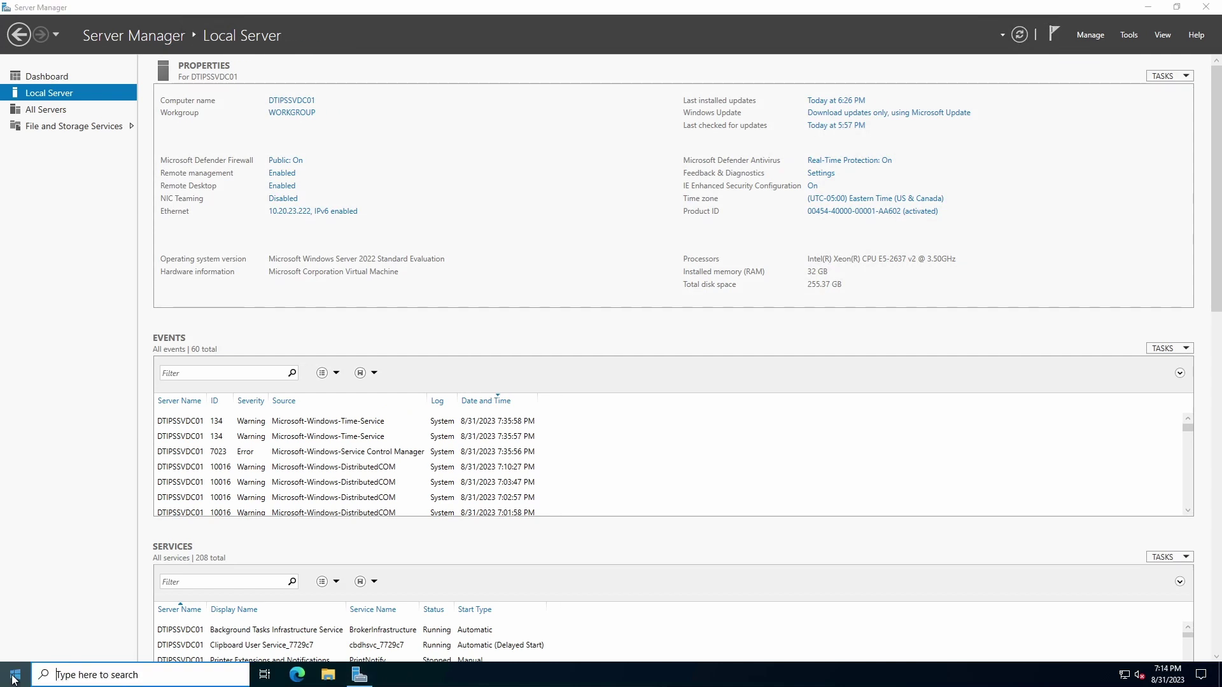
# Sign out of the current account on the server
pyautogui.click(14, 676)
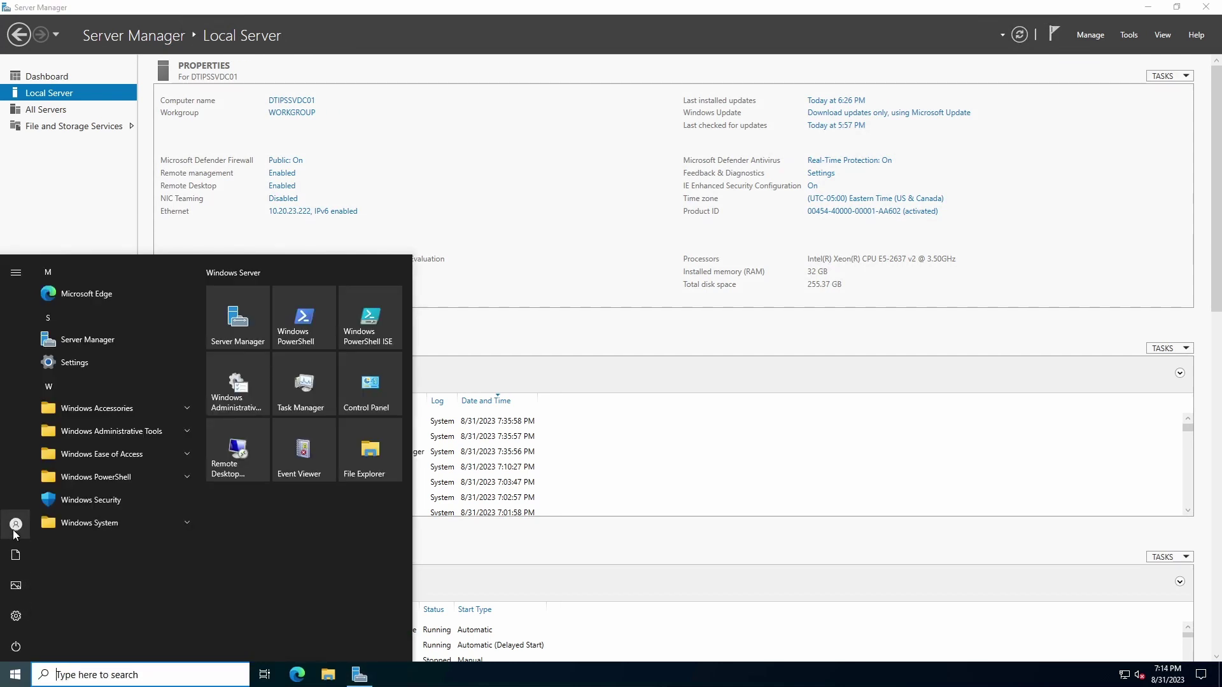
pyautogui.click(16, 524)
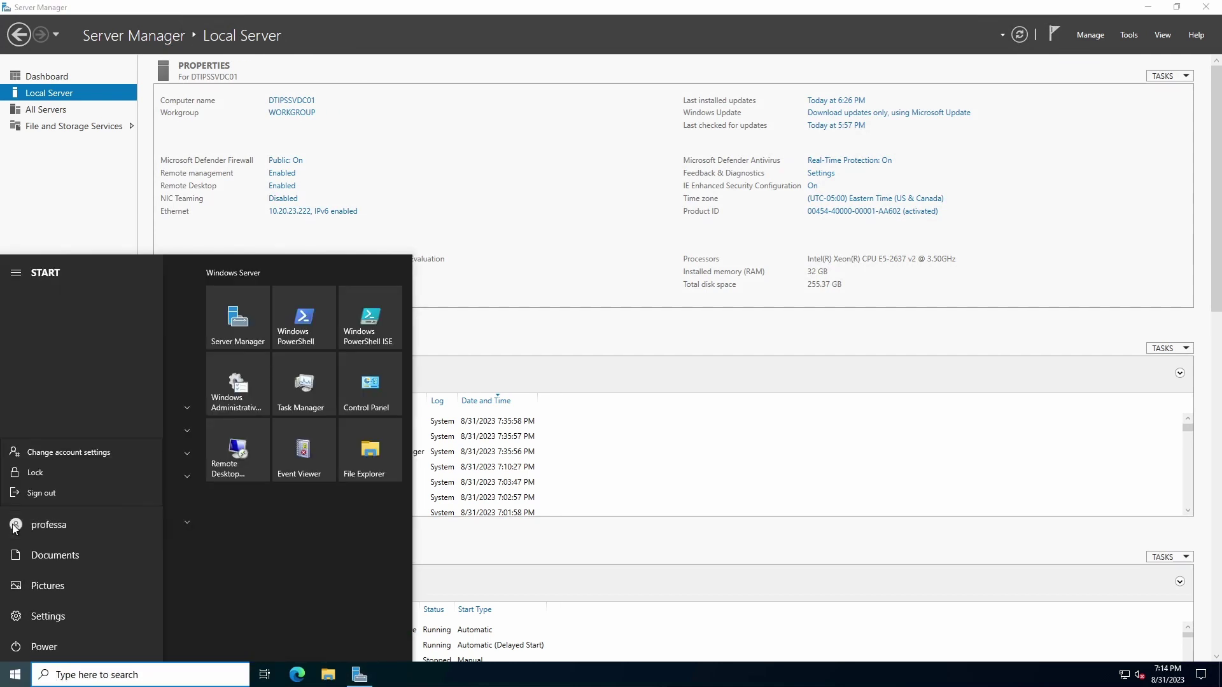
pyautogui.click(51, 493)
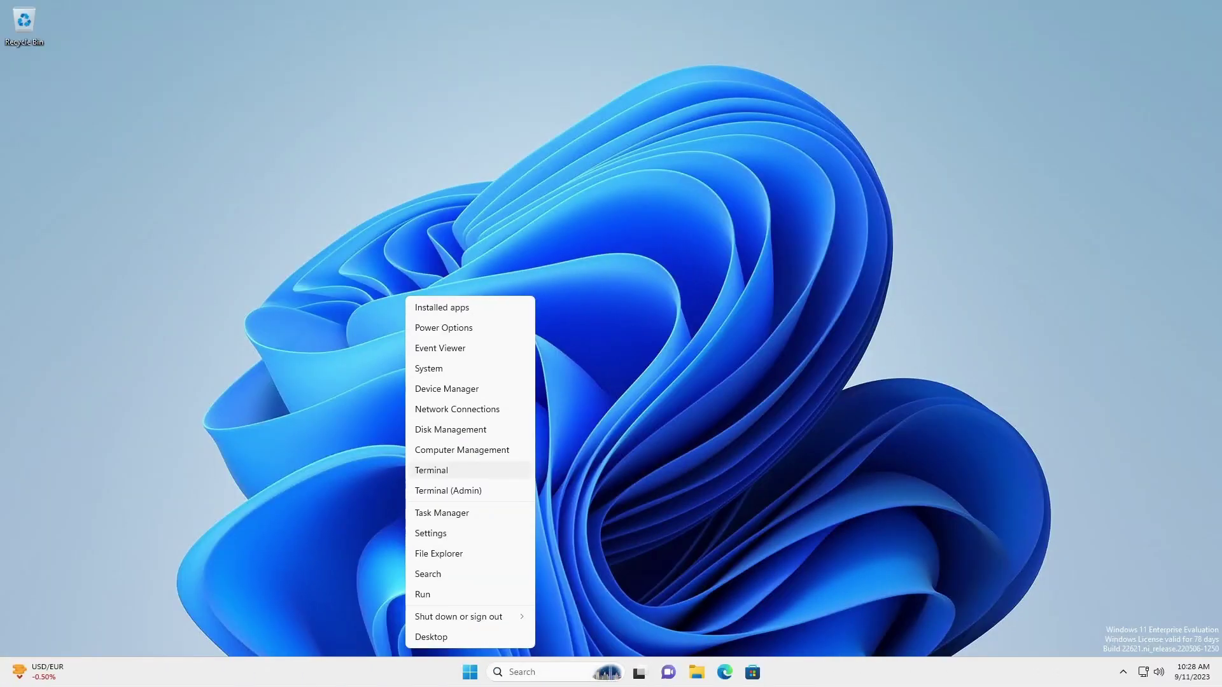
# On the client, run 'ipconfig ; ping 10.20.23.222' in a PowerShell terminal
pyautogui.press('Return')
pyautogui.write('ipconfig ; ping 10.20.23.222')
pyautogui.press('Return')
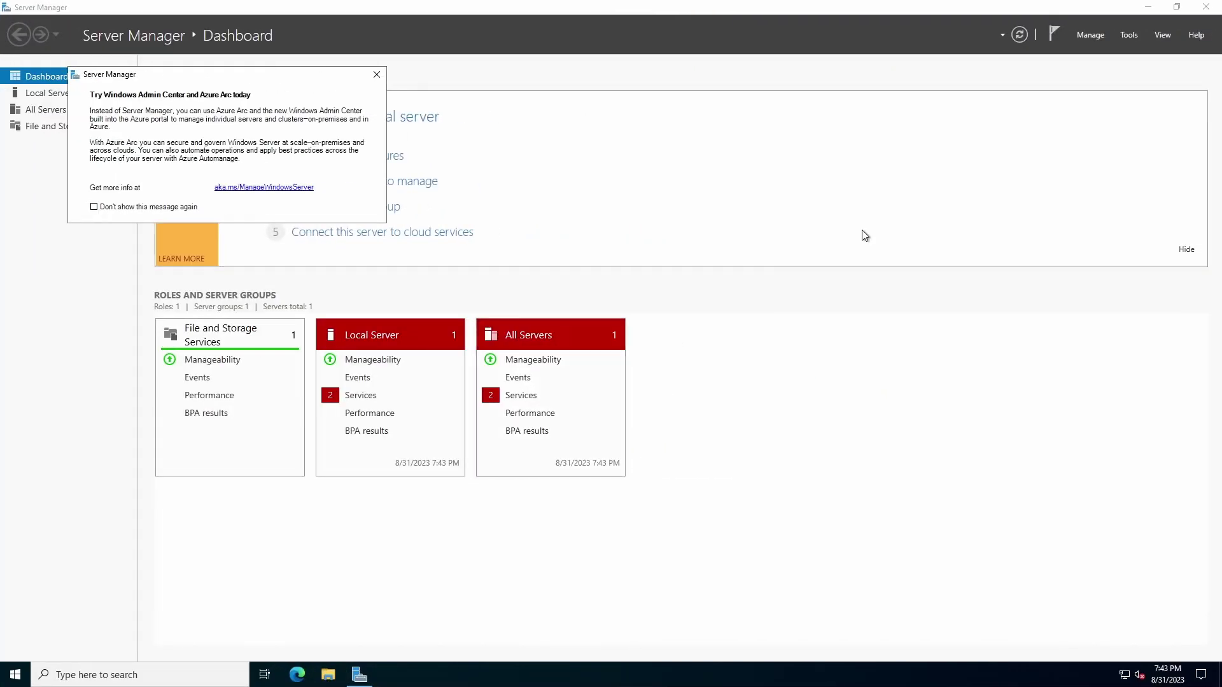
# In Windows Defender Firewall with Advanced Security, enable the inbound ICMPv4 Echo Request rule
pyautogui.click(1128, 35)
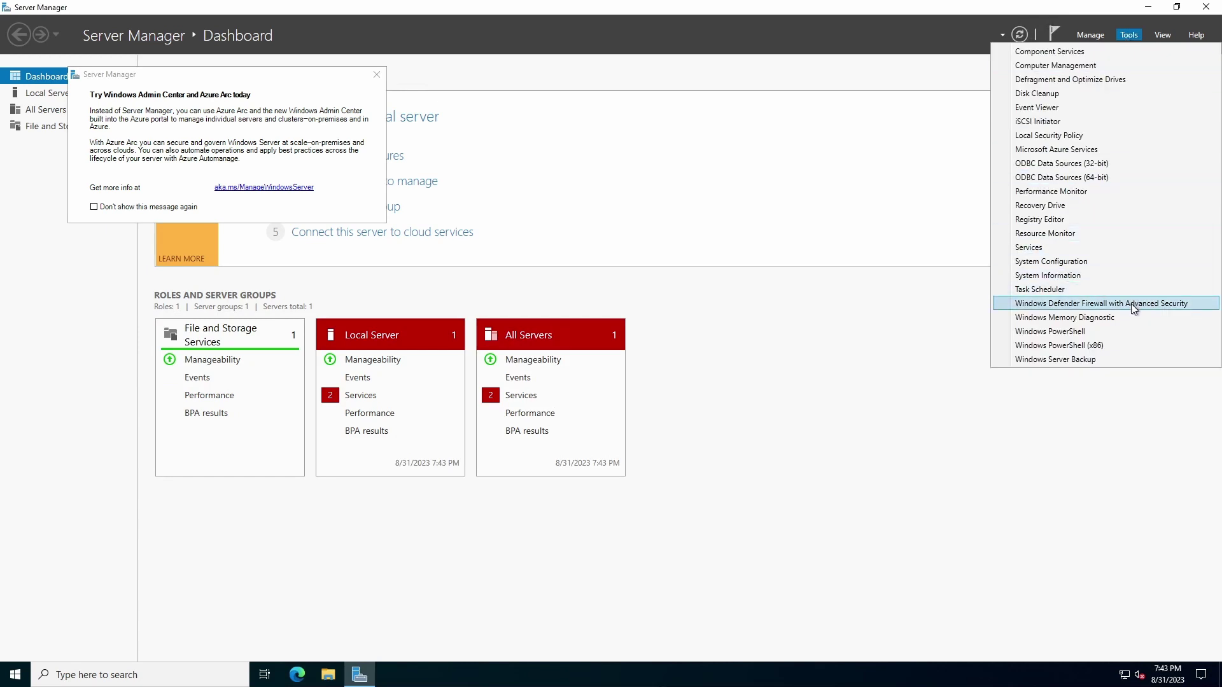
pyautogui.click(1133, 305)
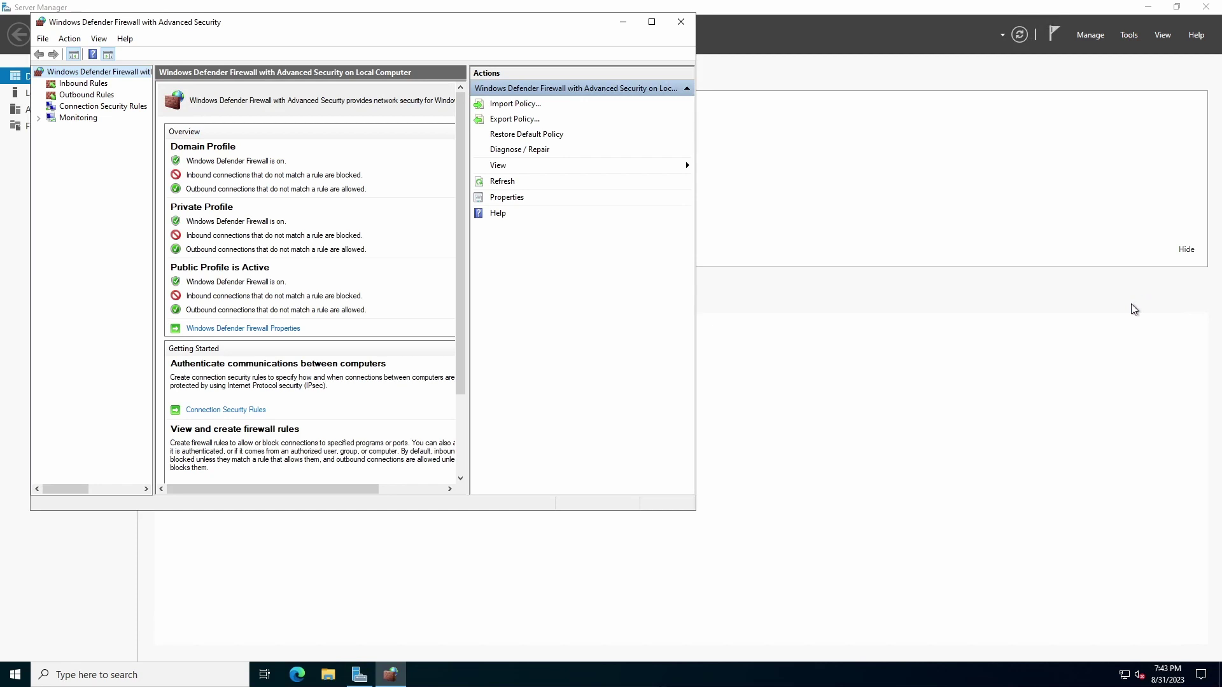
pyautogui.click(88, 85)
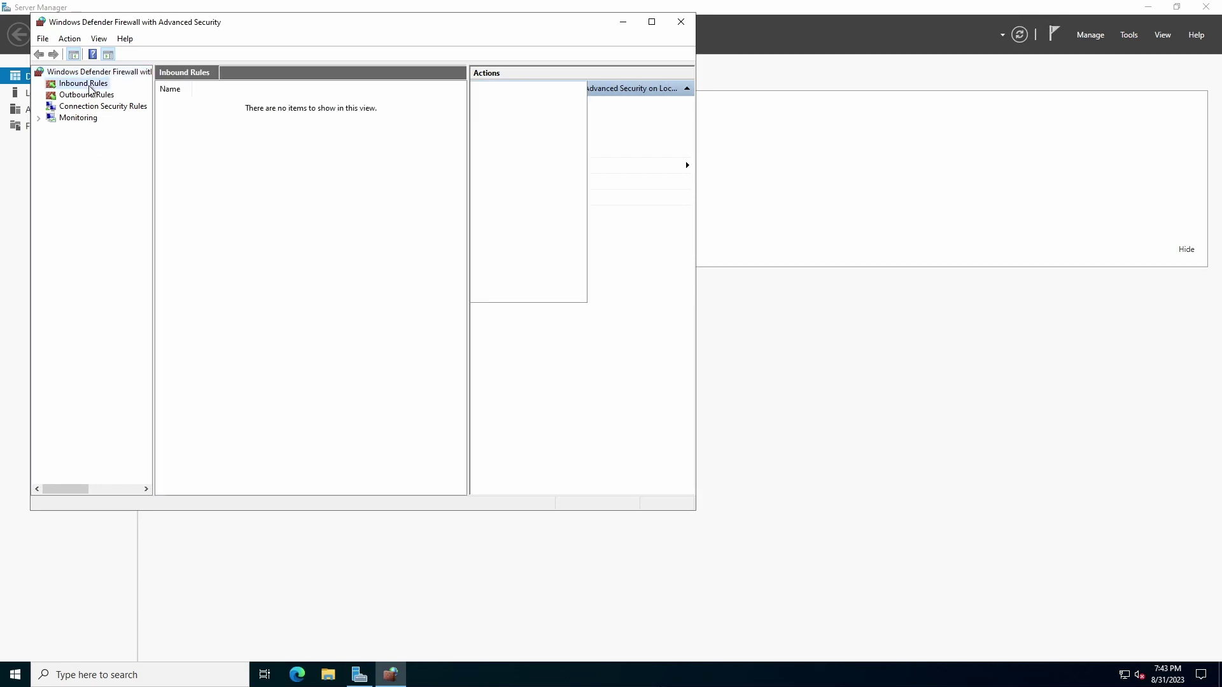
pyautogui.scroll(-6, 197, 242)
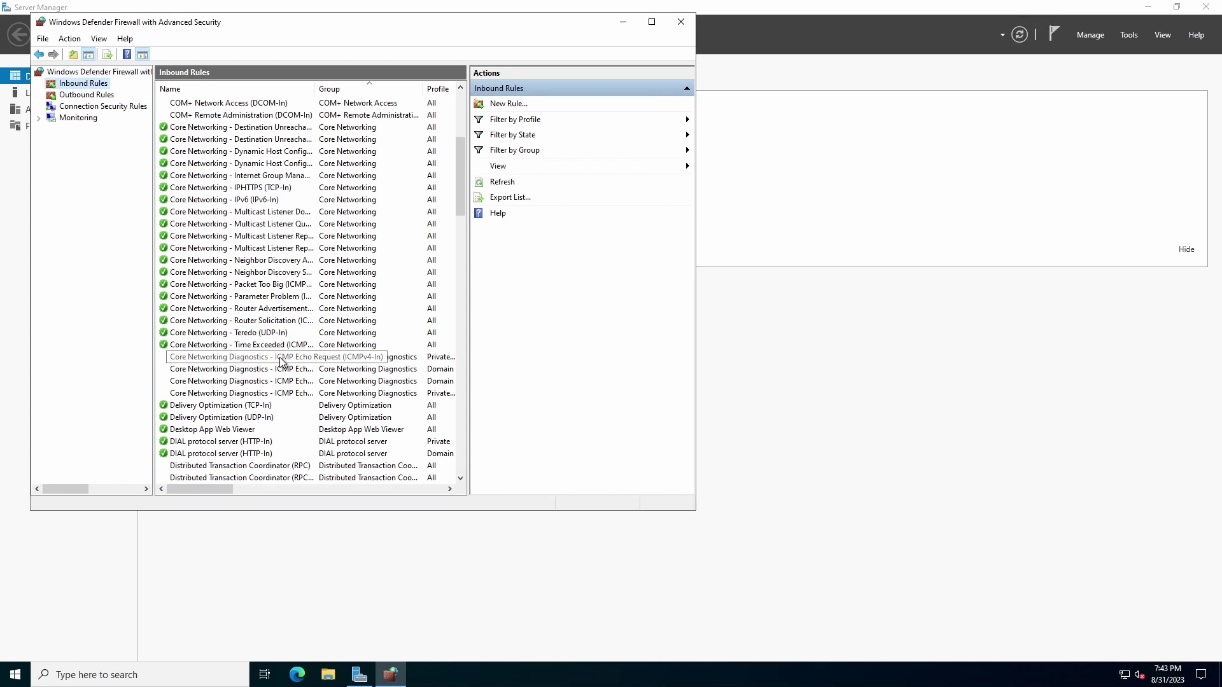
pyautogui.doubleClick(282, 362)
pyautogui.click(277, 243)
pyautogui.click(472, 433)
pyautogui.click(370, 433)
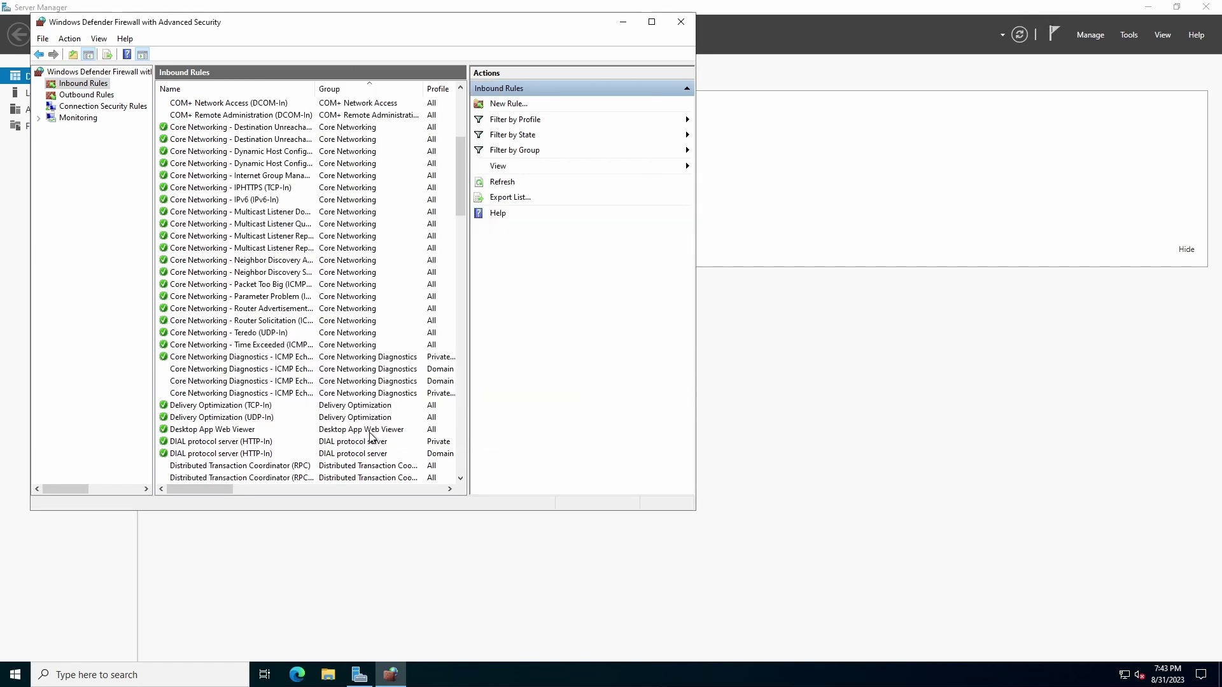
# Enable a second ICMPv4 Echo Request inbound rule further down the list and apply it
pyautogui.click(230, 357)
pyautogui.scroll(-3, 235, 355)
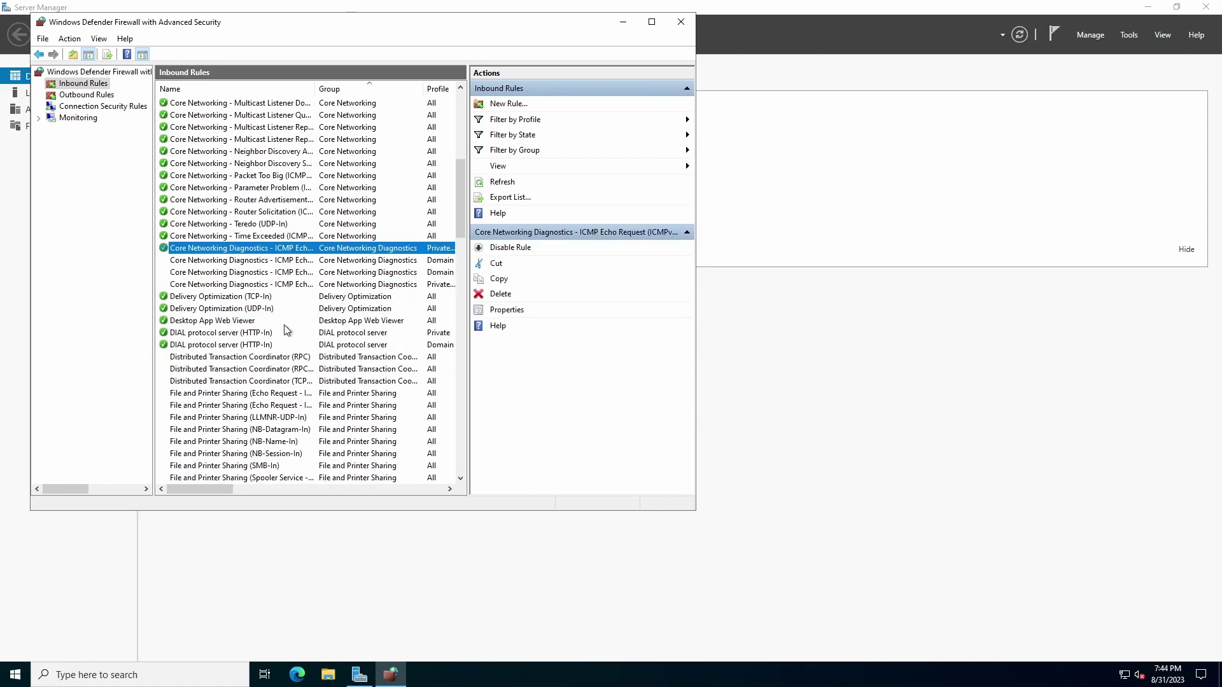
pyautogui.doubleClick(272, 395)
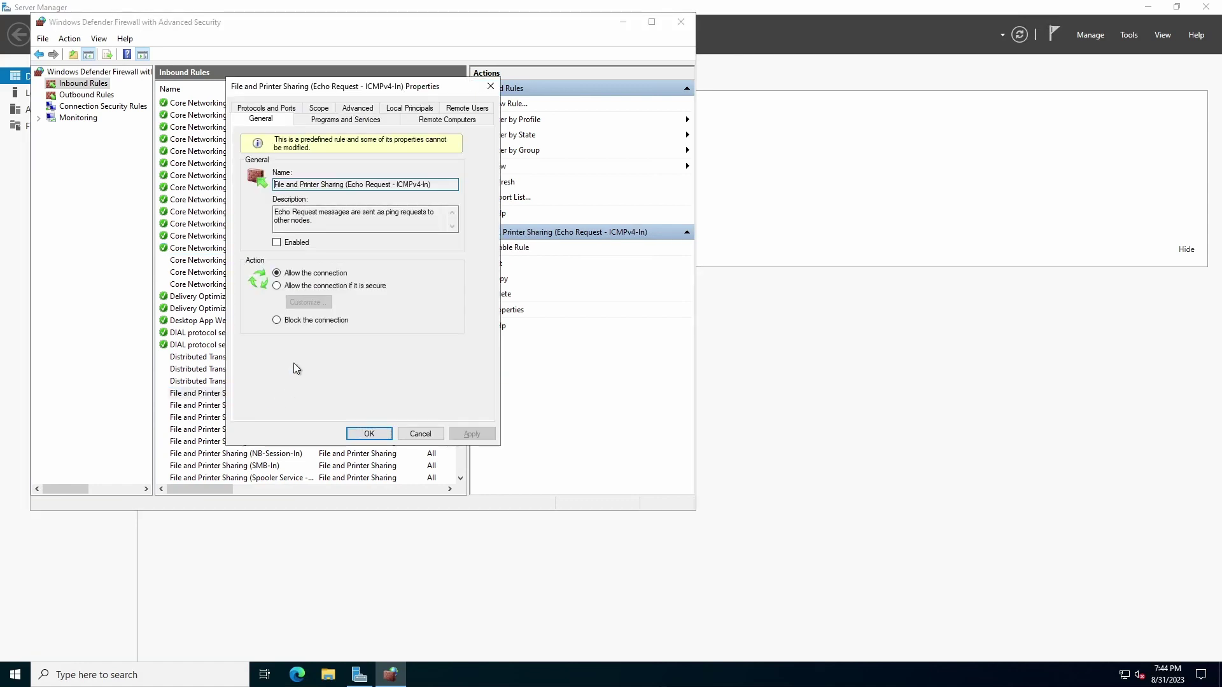
pyautogui.click(295, 243)
pyautogui.click(472, 433)
pyautogui.click(369, 433)
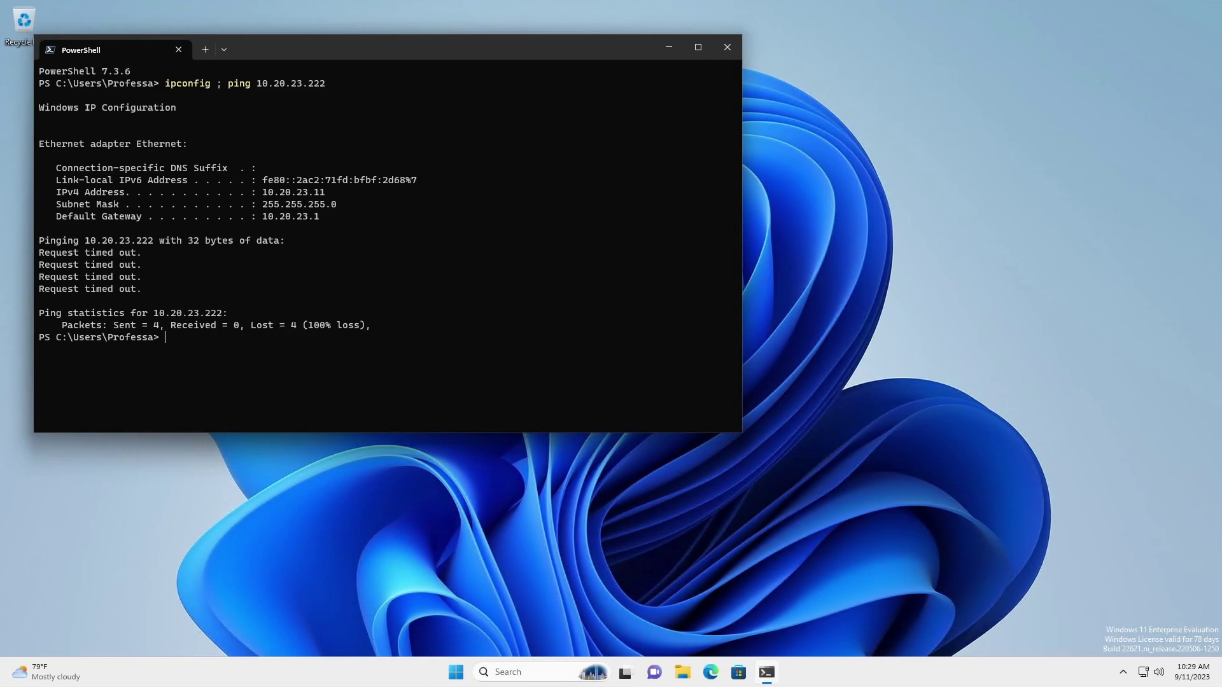
# Rerun 'ipconfig ; ping 10.20.23.222' in PowerShell, then close the firewall console
pyautogui.press('Up')
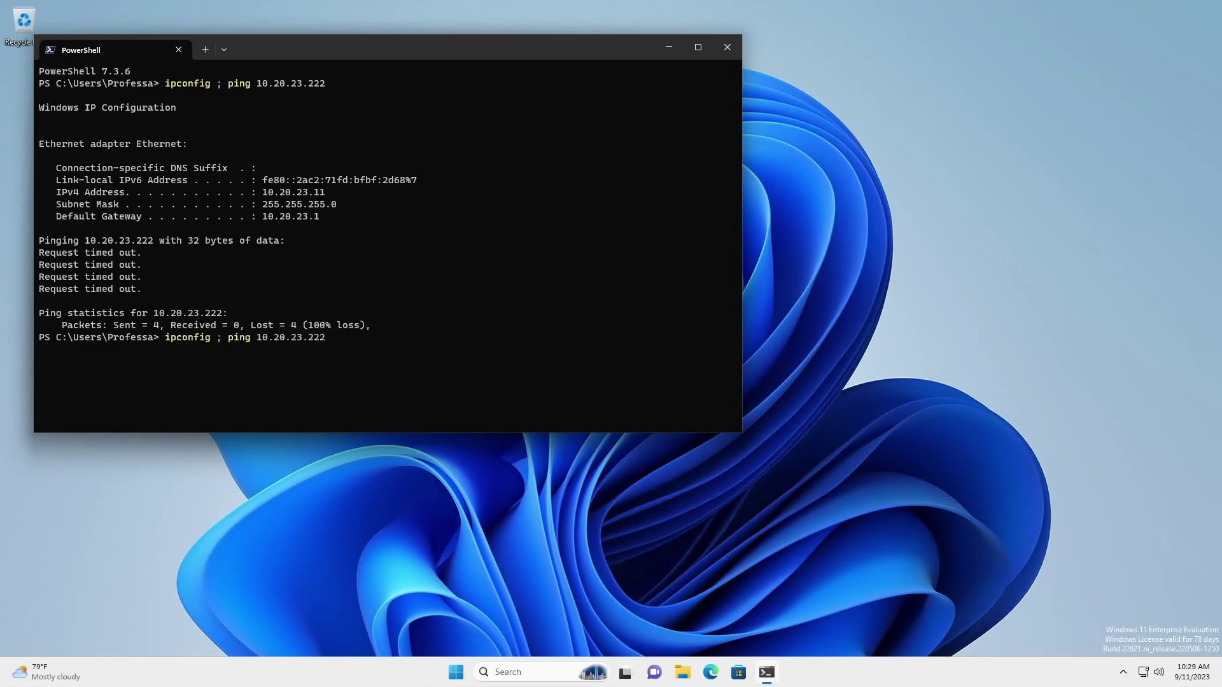
pyautogui.press('Return')
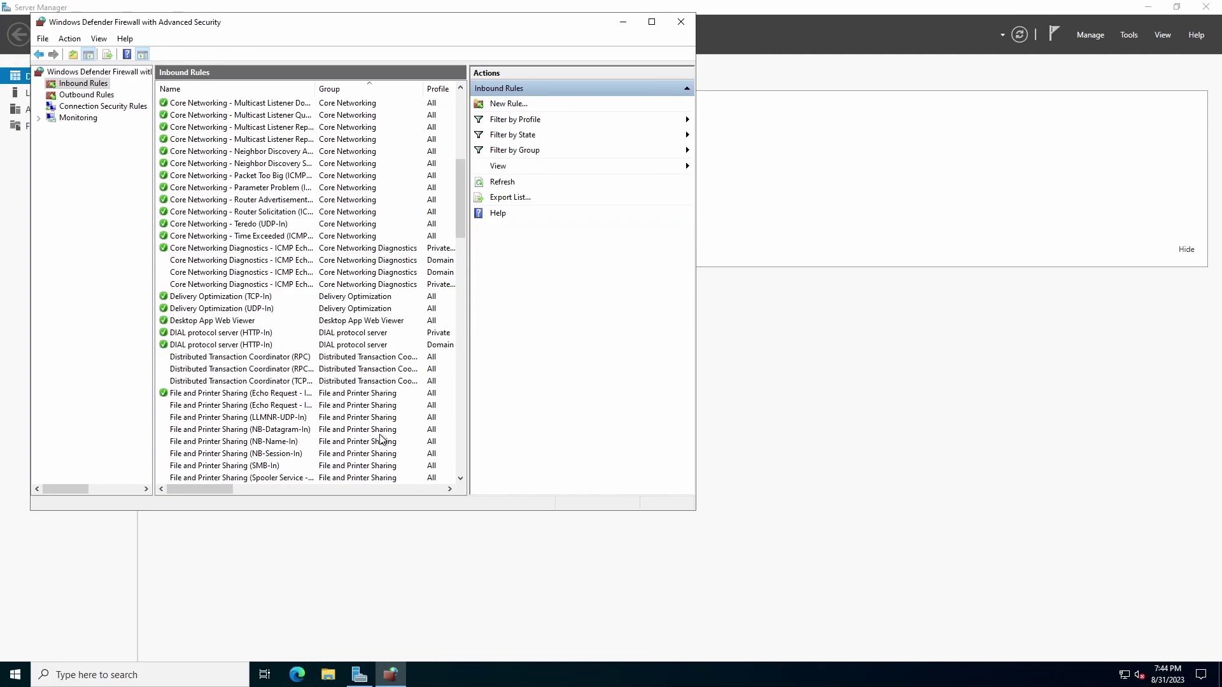
pyautogui.click(680, 23)
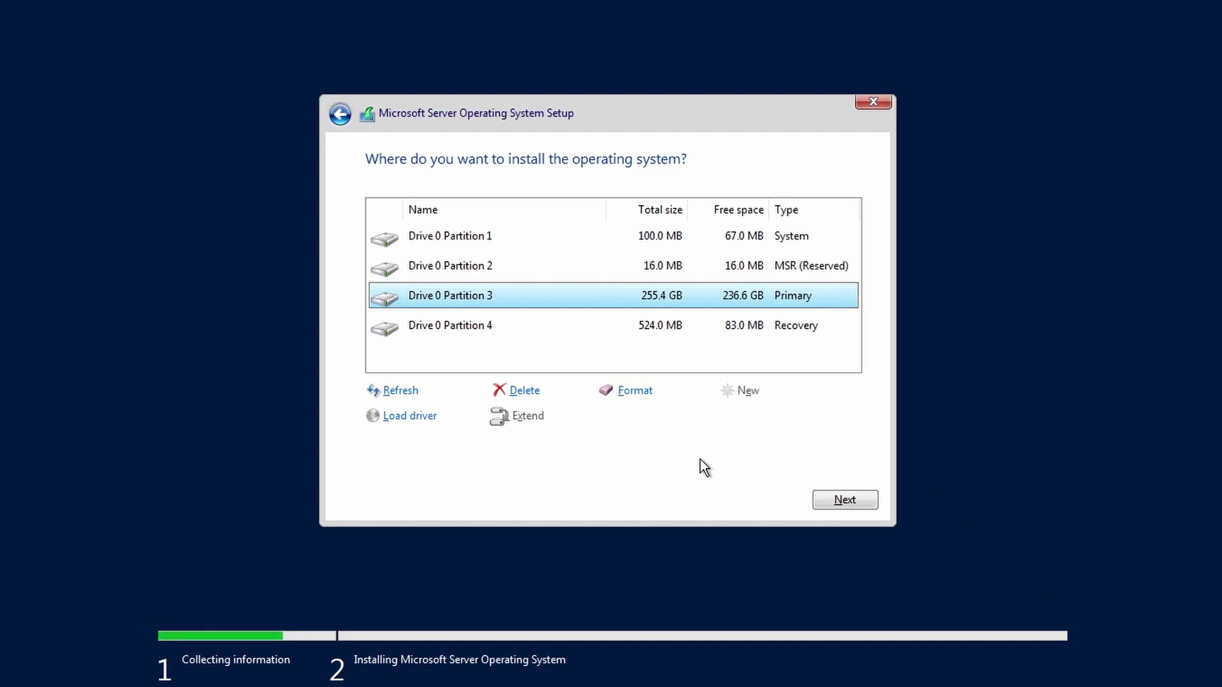
# From a setup command prompt, use diskpart to list disks, select Disk 0 and clean it
pyautogui.hotkey('shift', 'F10')
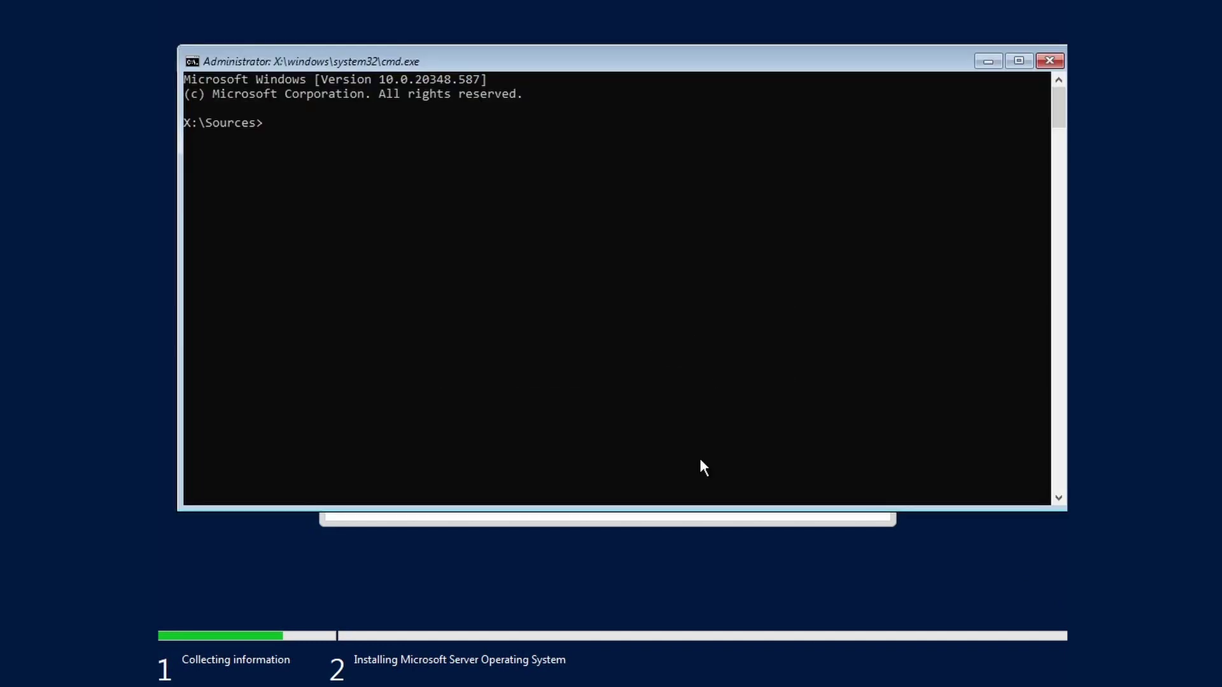
pyautogui.write('diskpart')
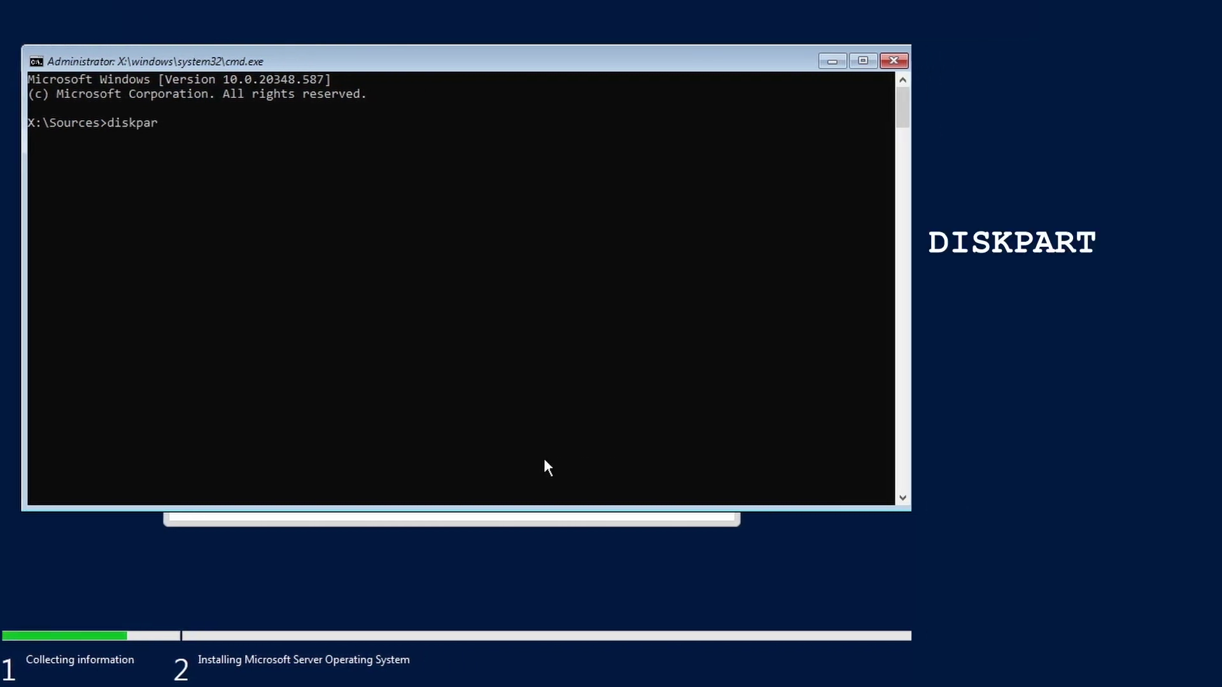
pyautogui.press('Return')
pyautogui.write('list disk')
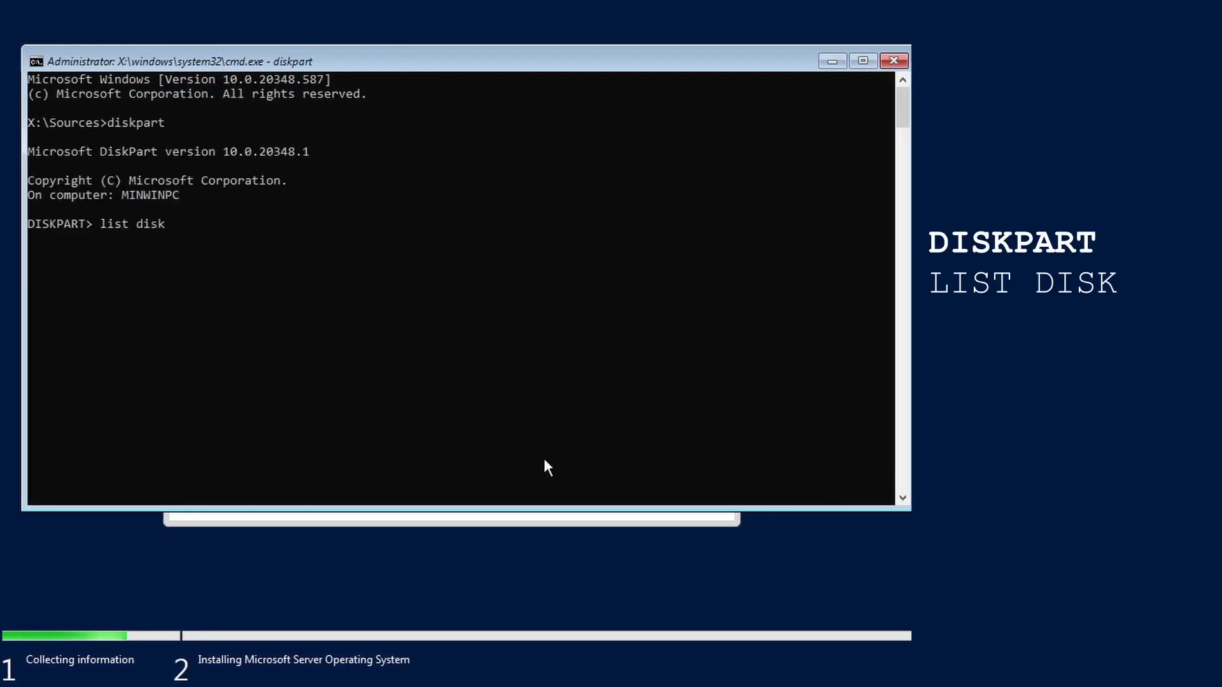
pyautogui.press('Return')
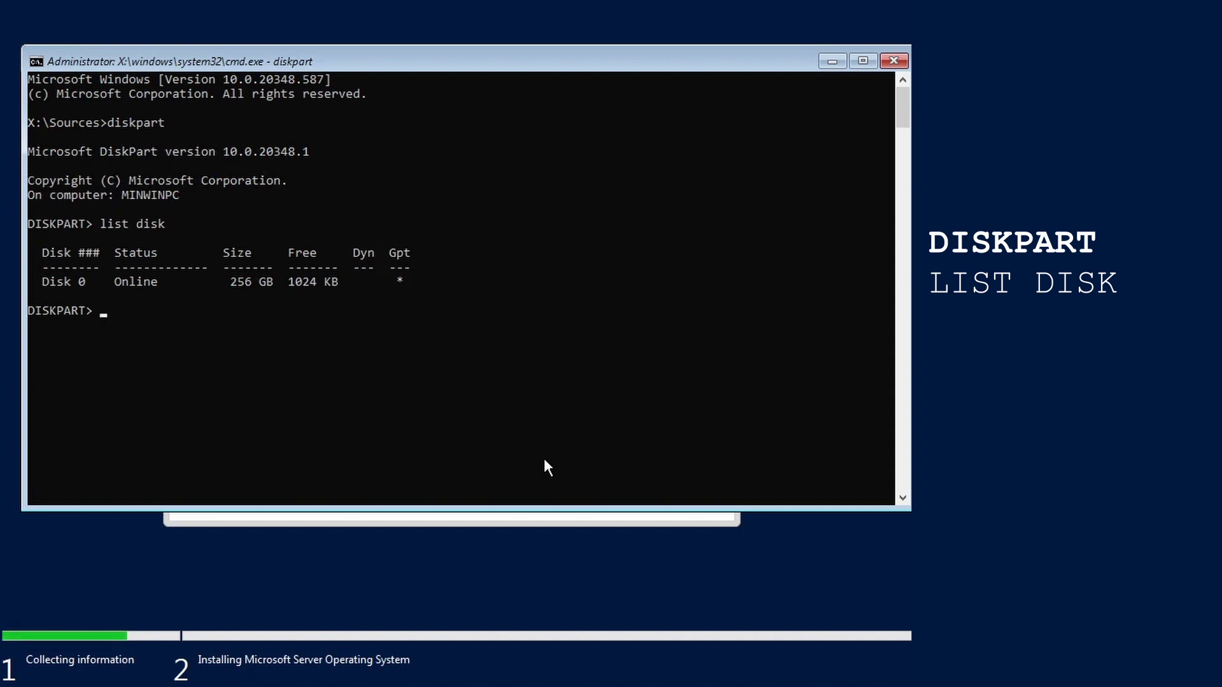
pyautogui.write('sele')
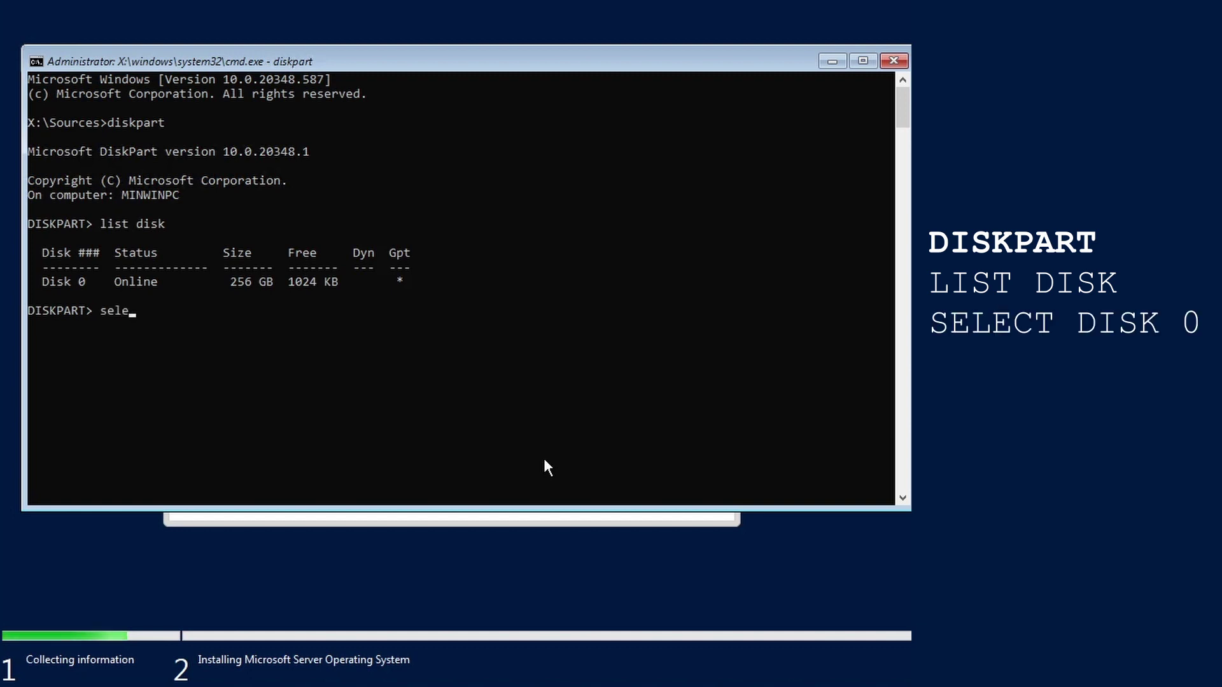
pyautogui.write('ct disk 0')
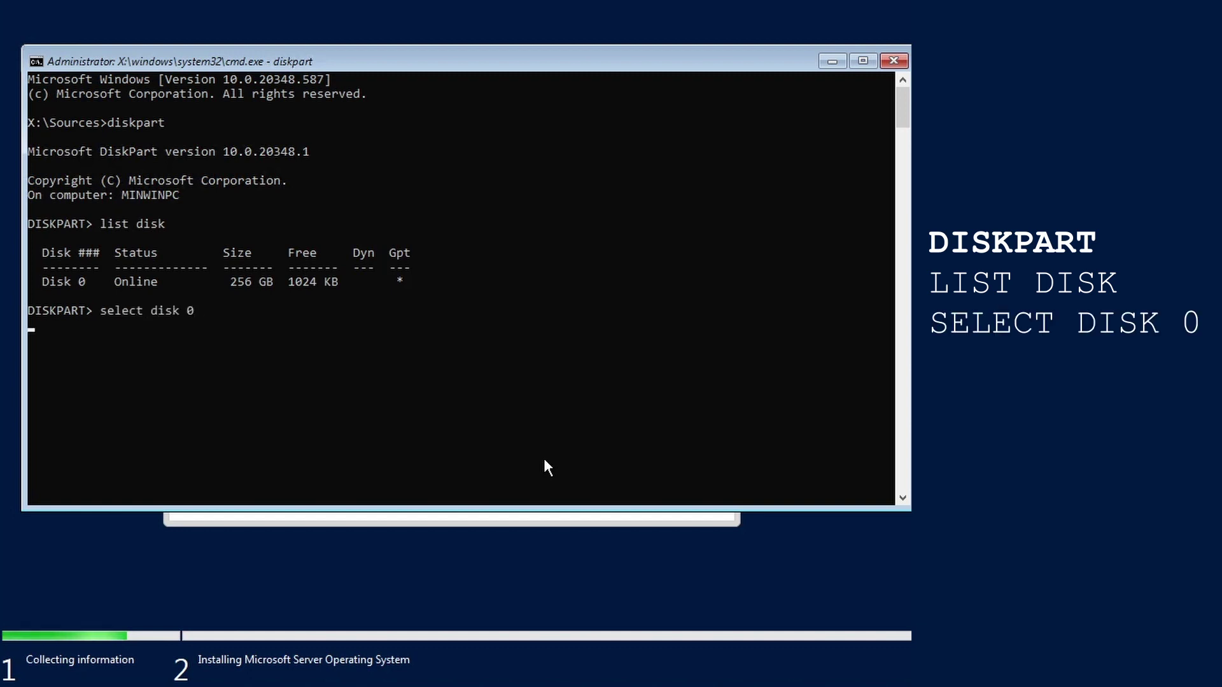
pyautogui.press('Return')
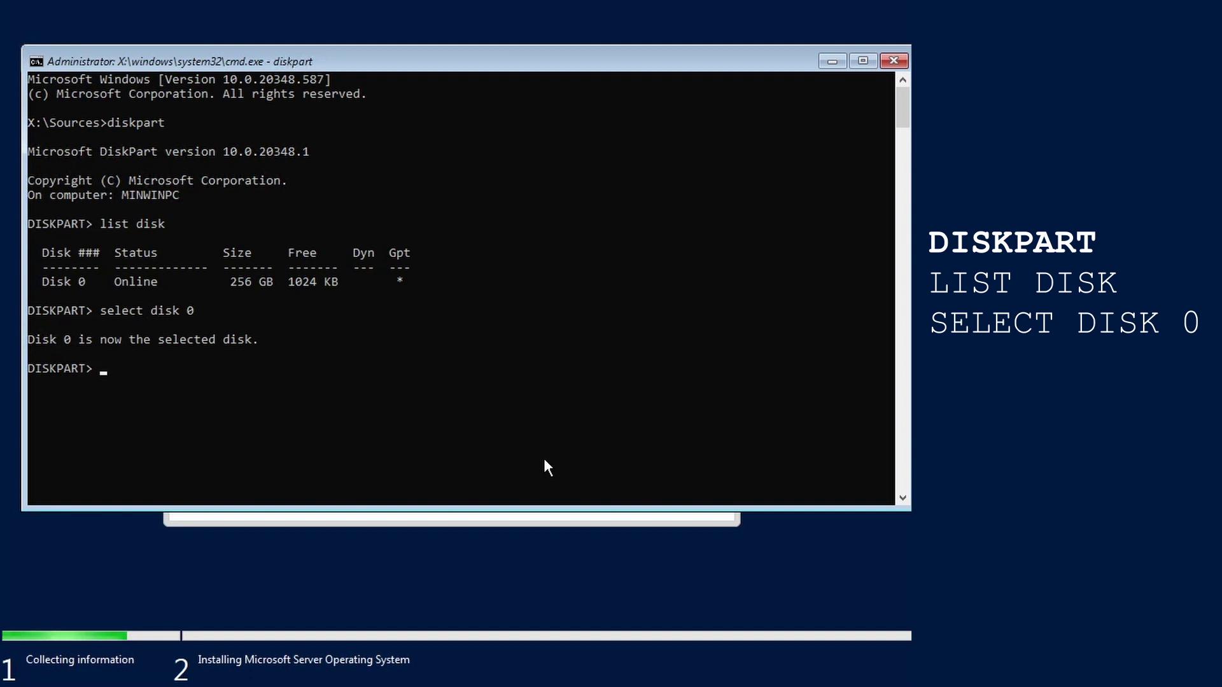
pyautogui.write('clean')
pyautogui.press('Return')
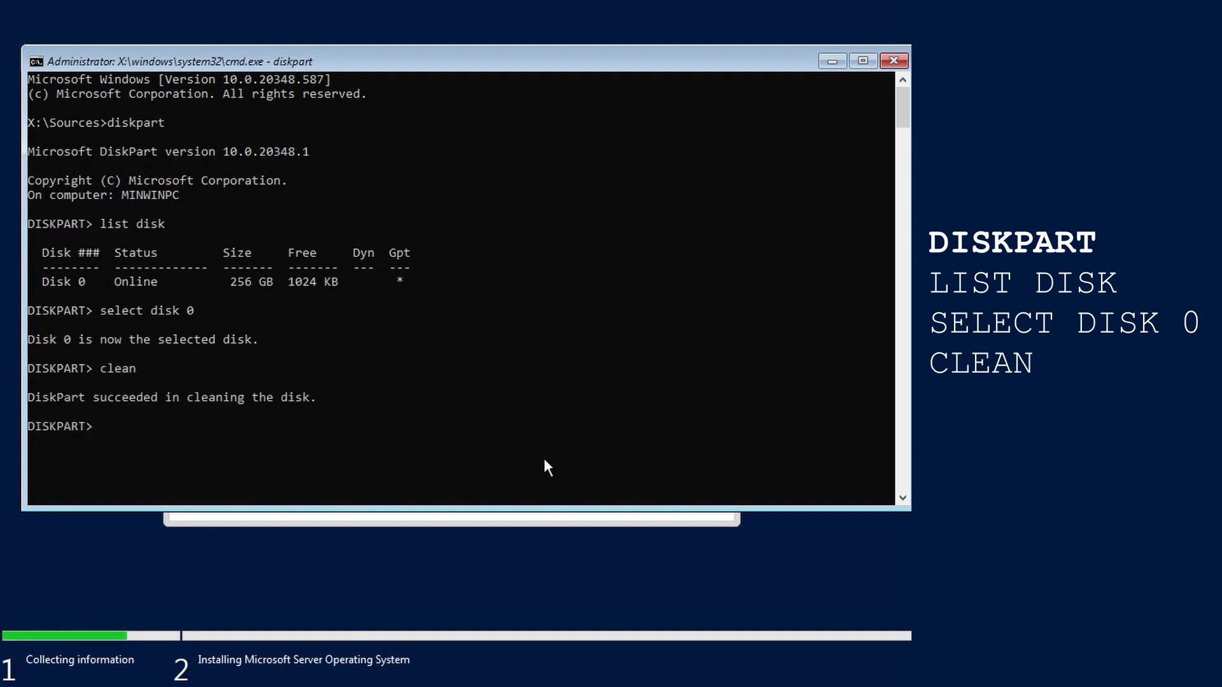
# Confirm Disk 0 is empty, exit diskpart and the prompt, and refresh the partition list
pyautogui.write('list disk')
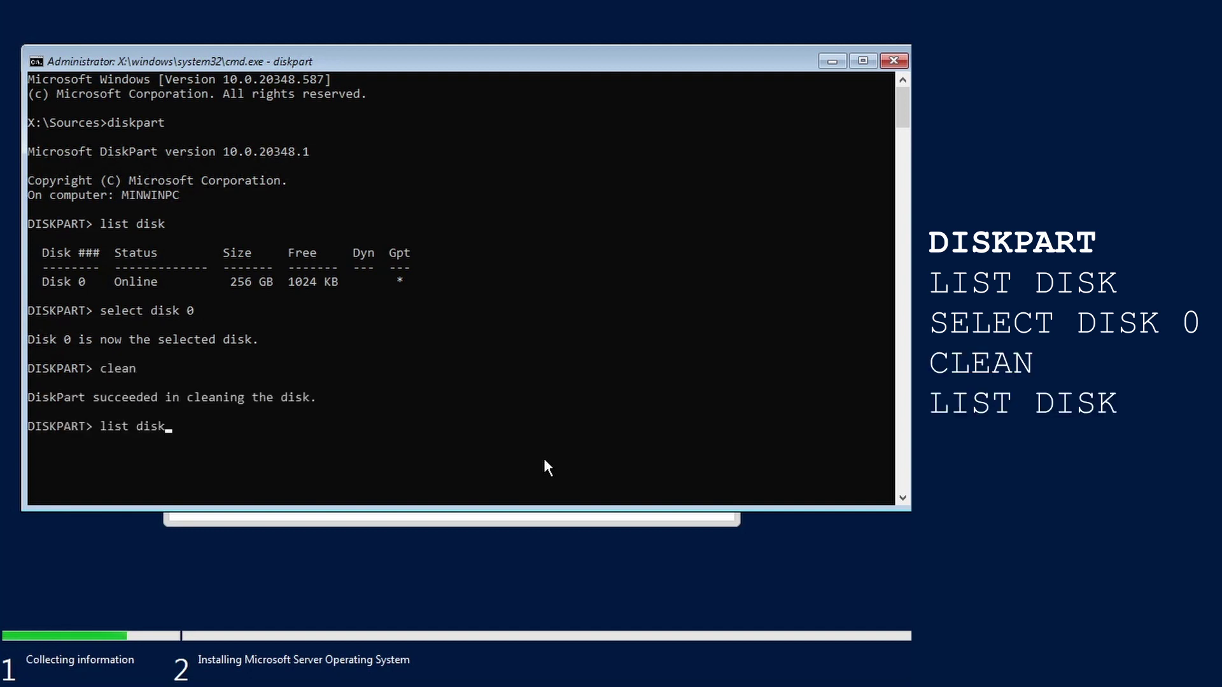
pyautogui.press('Return')
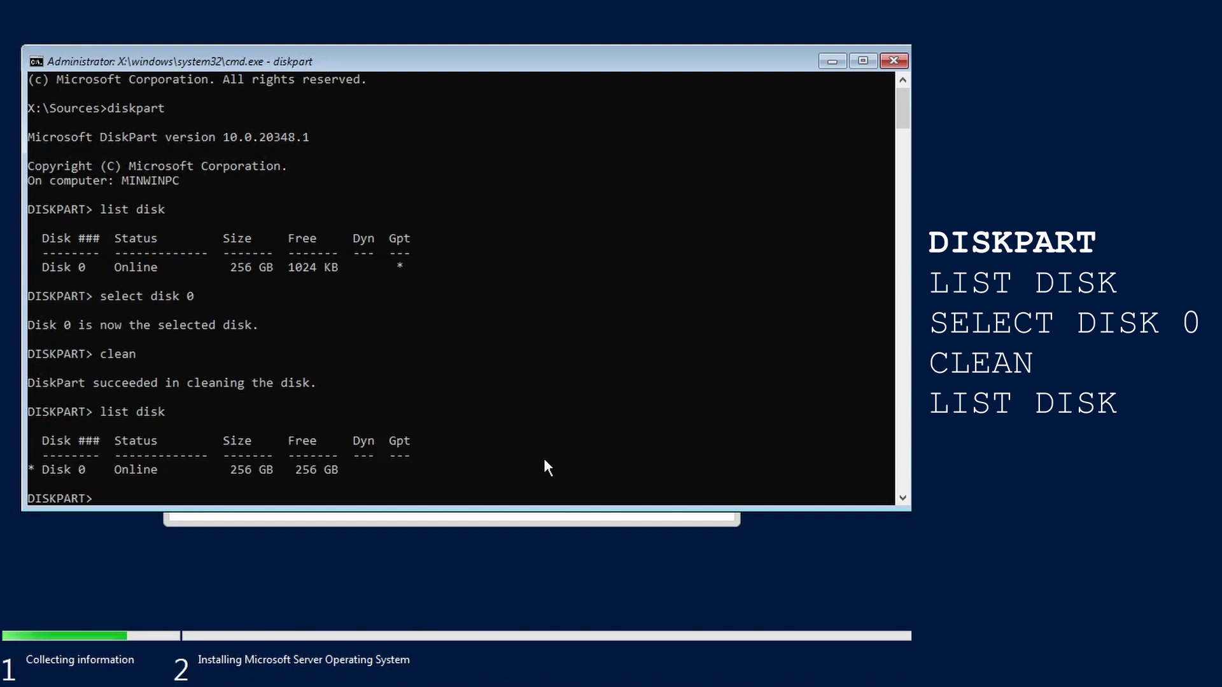
pyautogui.write('exit')
pyautogui.press('Return')
pyautogui.write('exit')
pyautogui.press('Return')
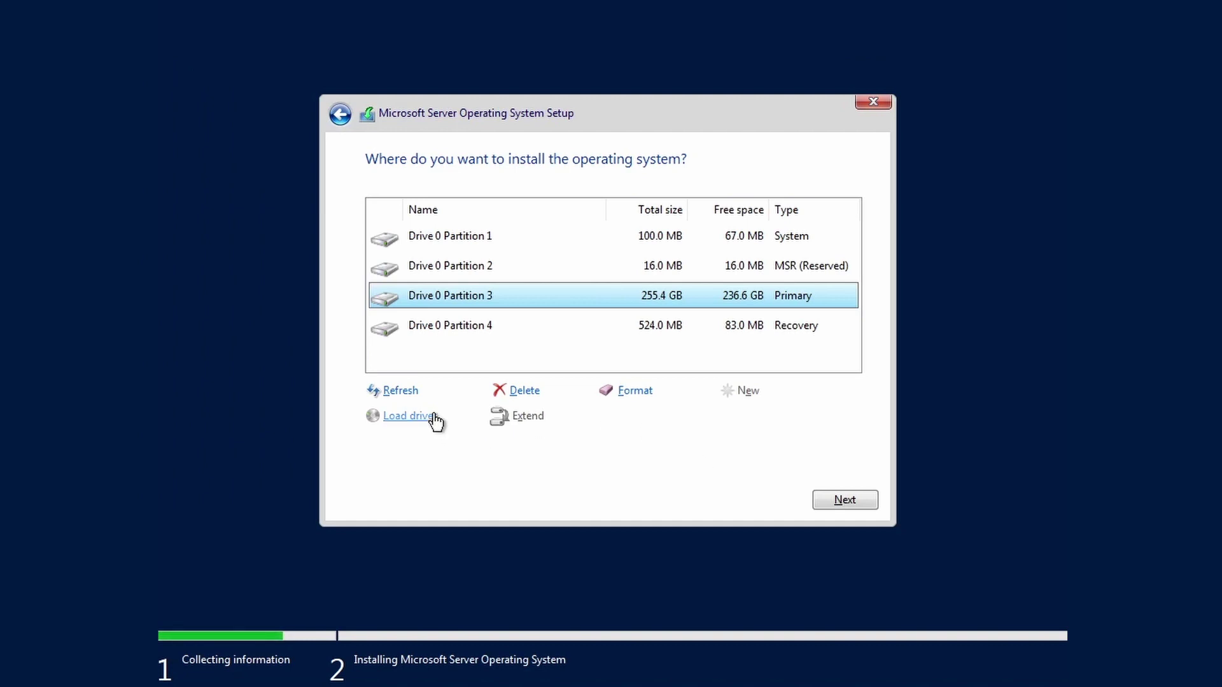
pyautogui.click(403, 391)
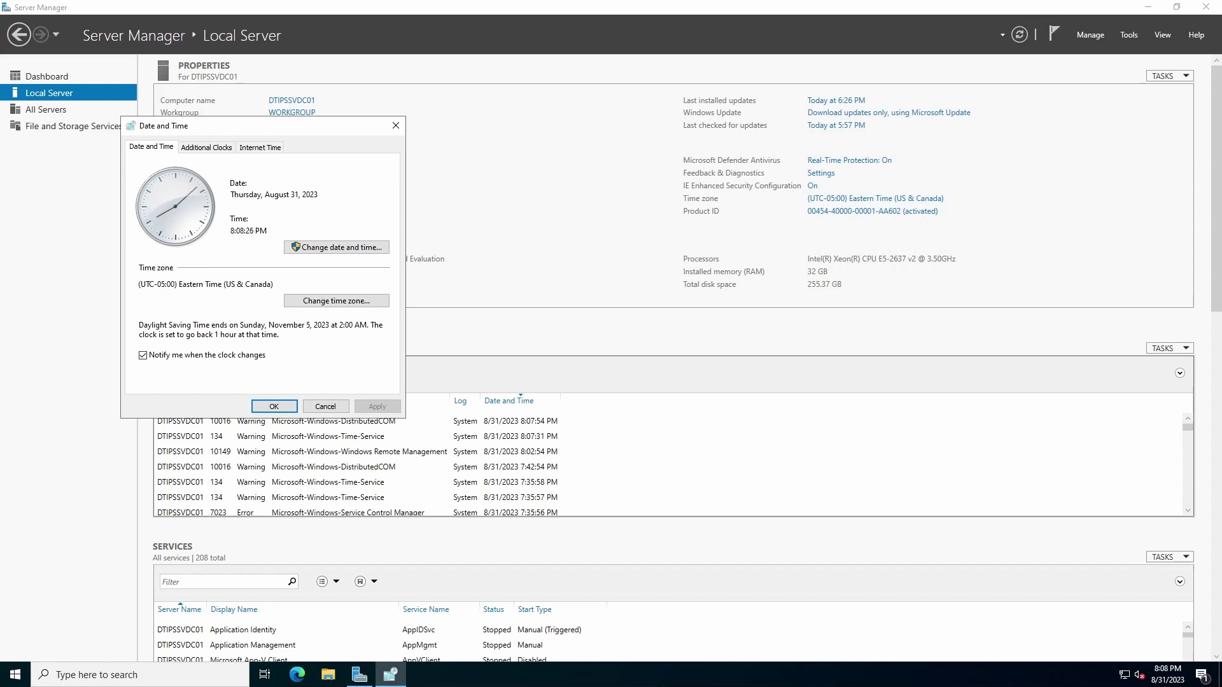
# Enable the California (Pacific) additional clock and set the internet time server to another.time.server.local
pyautogui.click(220, 148)
pyautogui.click(147, 208)
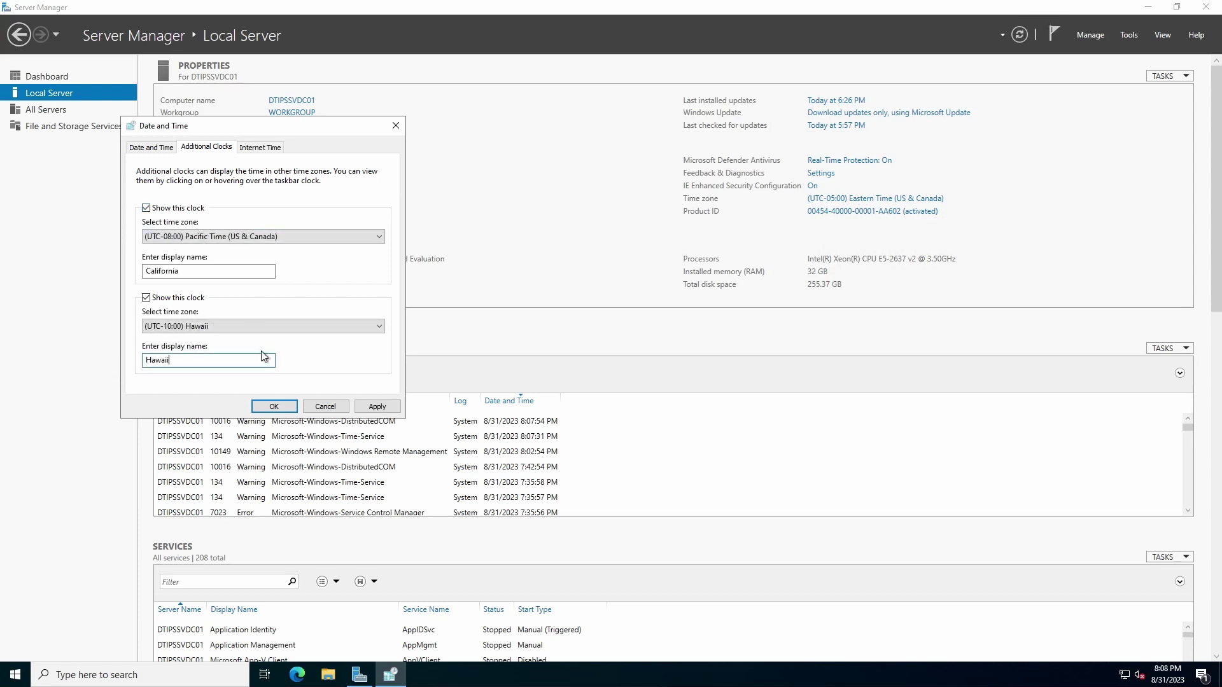
pyautogui.click(254, 154)
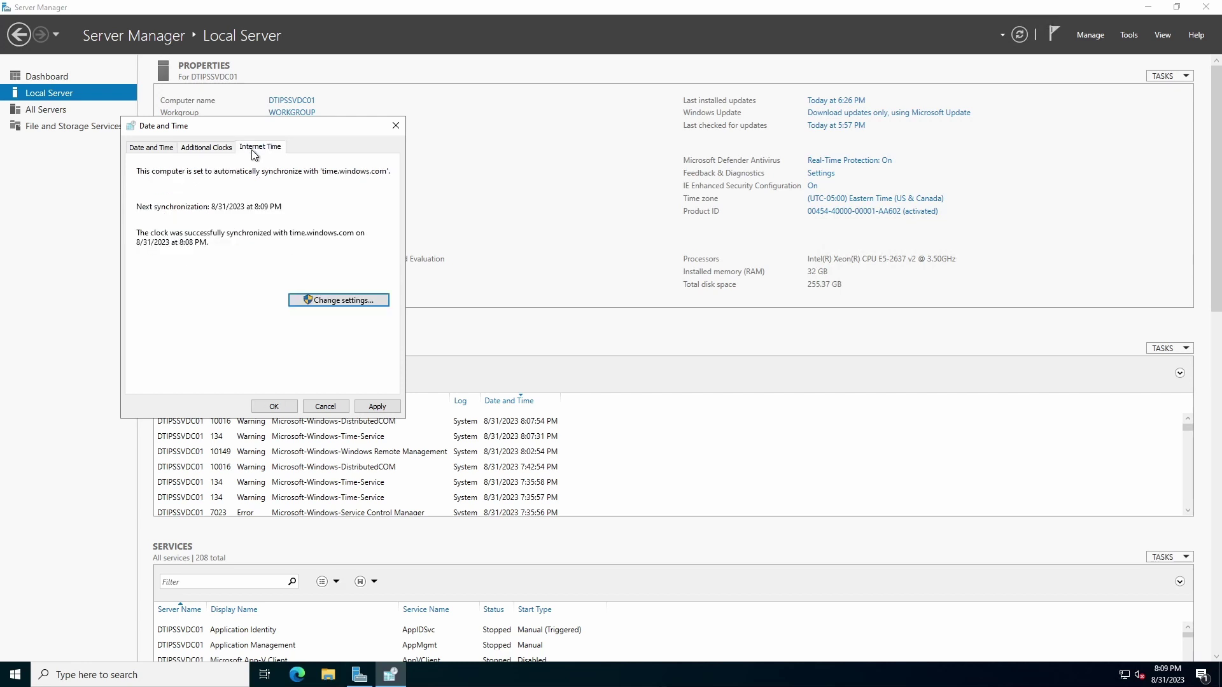
pyautogui.click(339, 301)
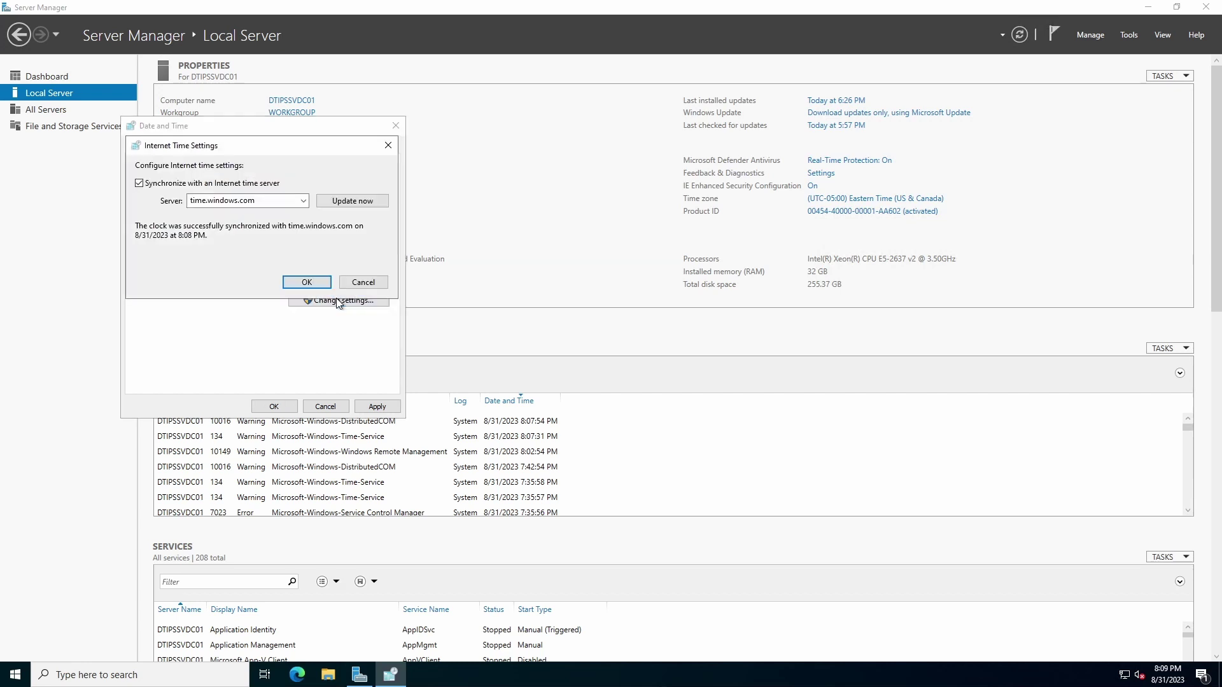
pyautogui.click(303, 201)
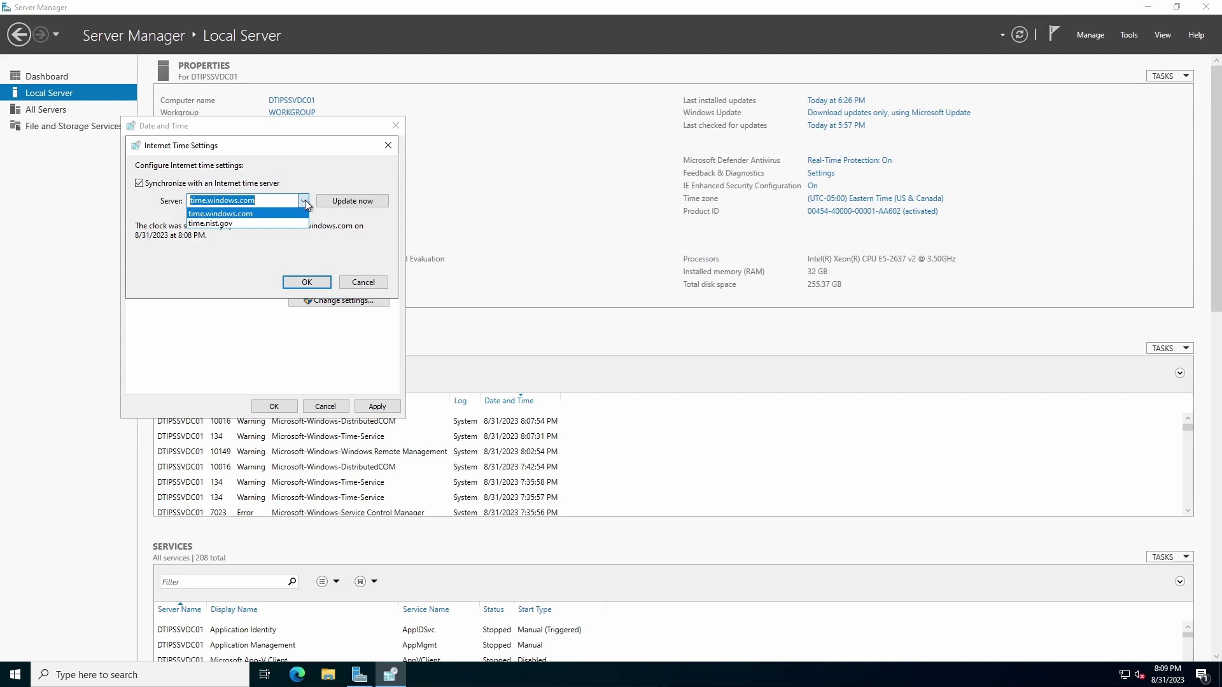
pyautogui.write('another.time.server.local')
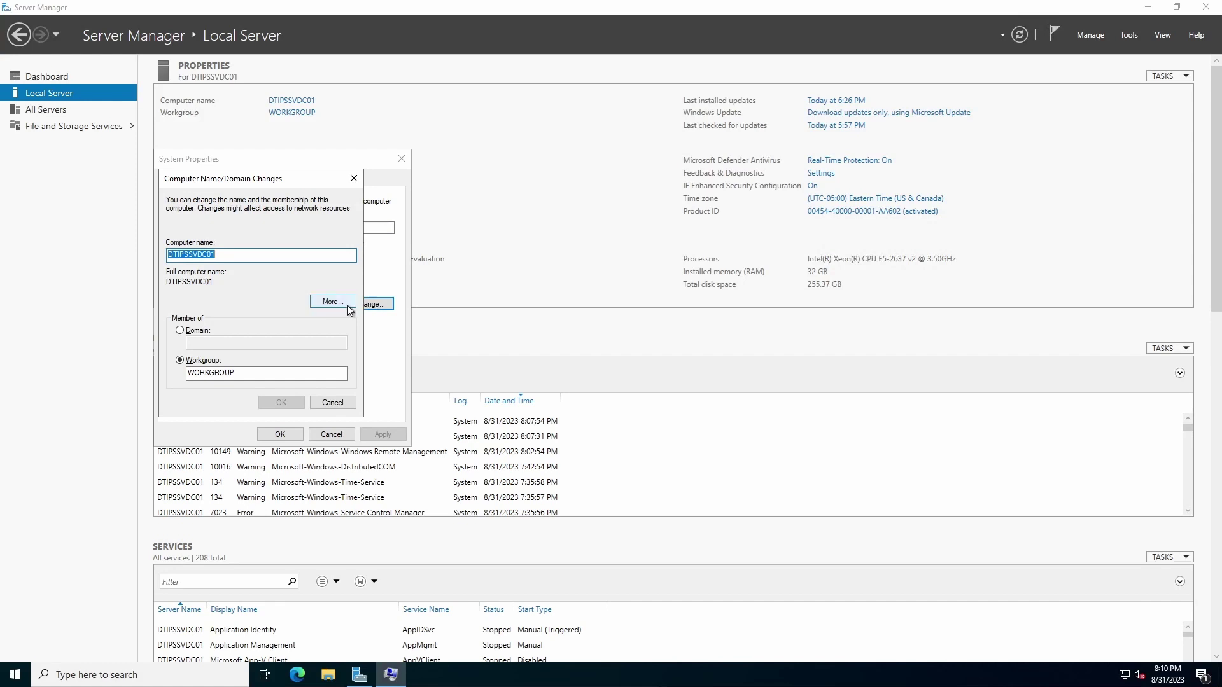
# Enter a primary DNS suffix in the DNS Suffix and NetBIOS settings, then clear it back to empty
pyautogui.click(344, 305)
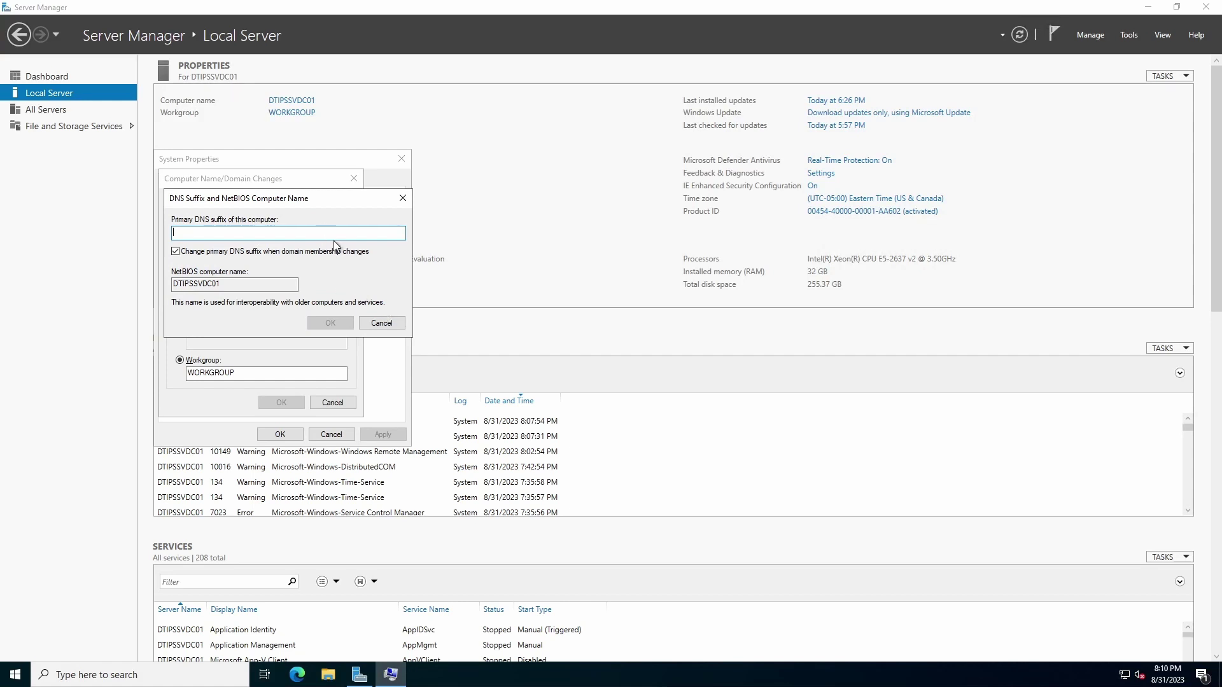
pyautogui.write('darientips.local')
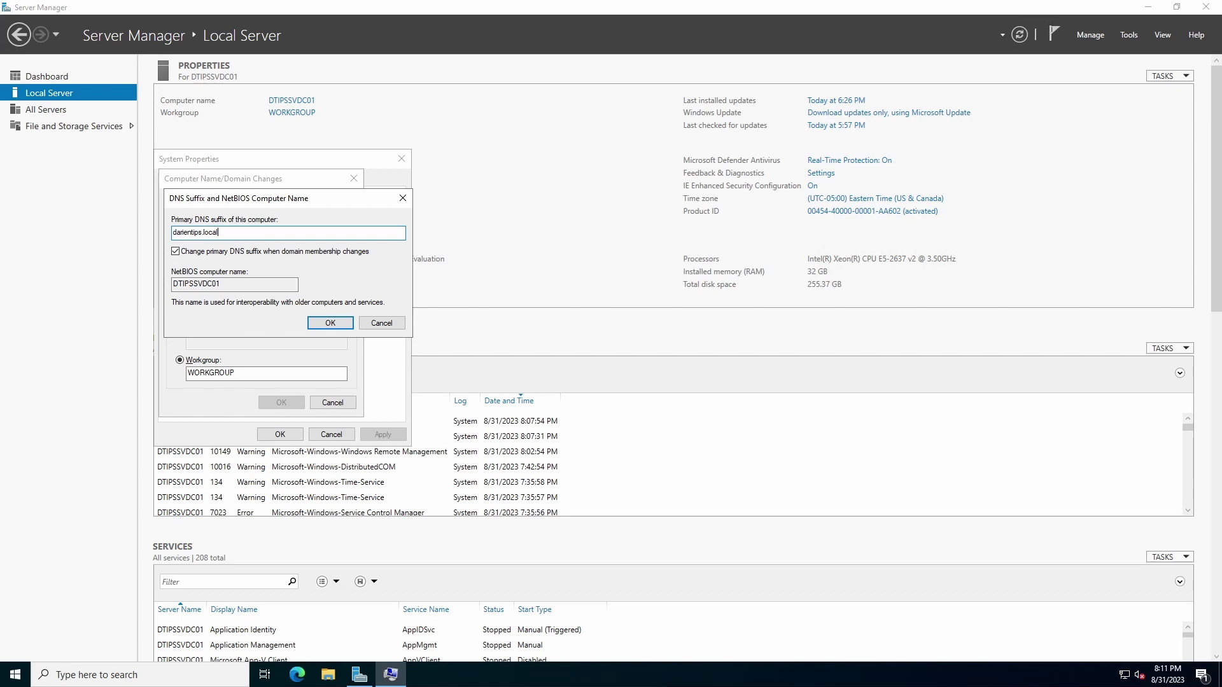
pyautogui.hotkey('ctrl', 'a')
pyautogui.press('BackSpace')
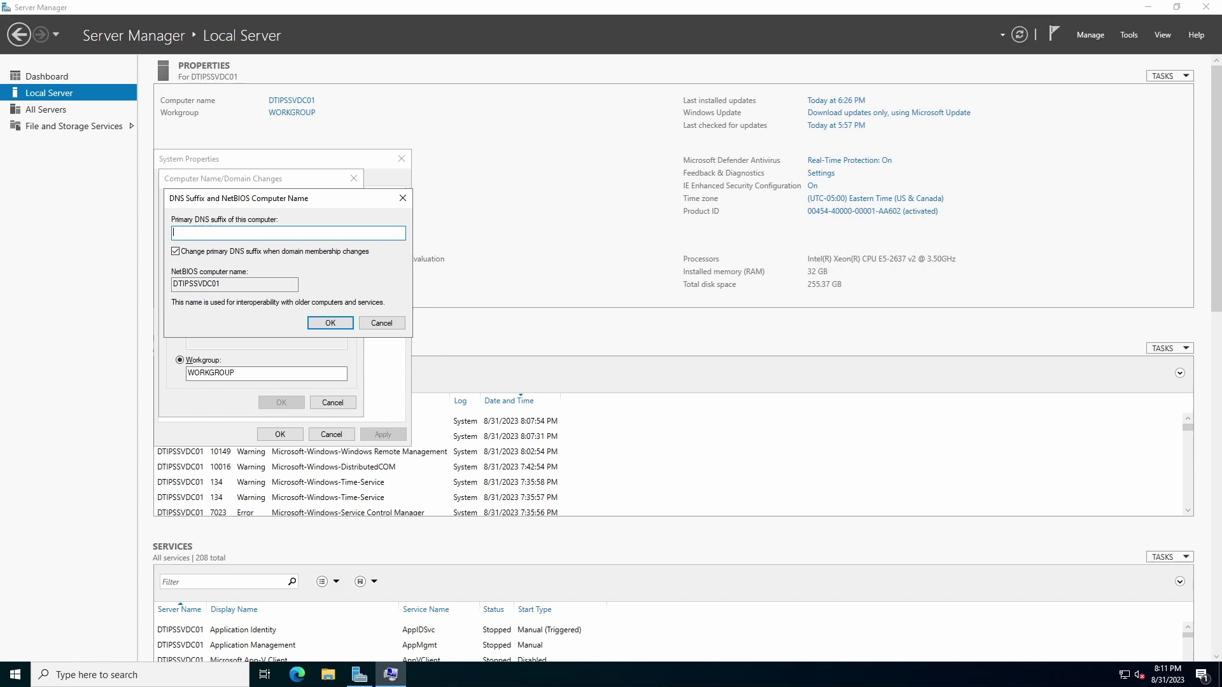